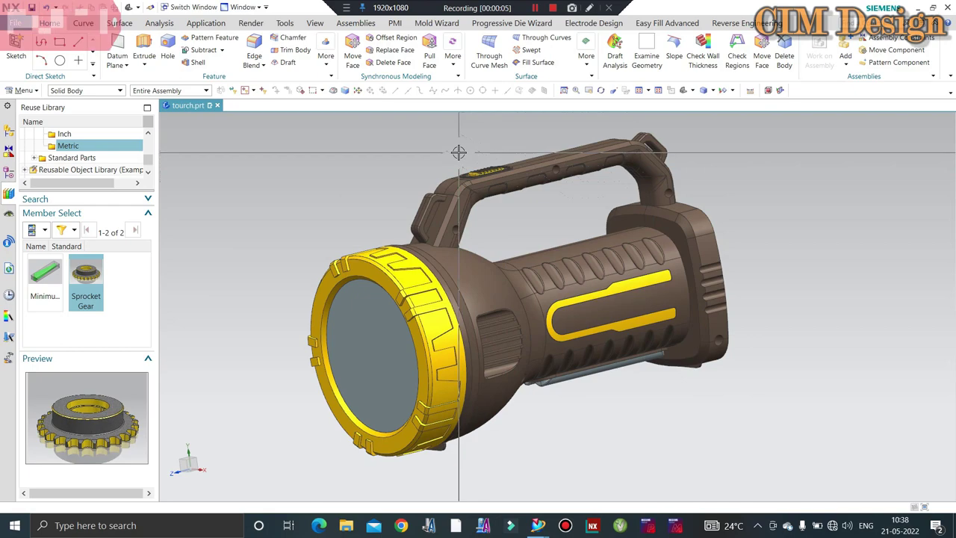
# Rotate the view to inspect the finished torch model in tourch.prt from the front
pyautogui.moveTo(458, 152)
pyautogui.mouseDown(button='middle')
pyautogui.moveTo(476, 162)
pyautogui.moveTo(444, 151)
pyautogui.moveTo(455, 211)
pyautogui.moveTo(454, 162)
pyautogui.moveTo(463, 162)
pyautogui.mouseUp(button='middle')
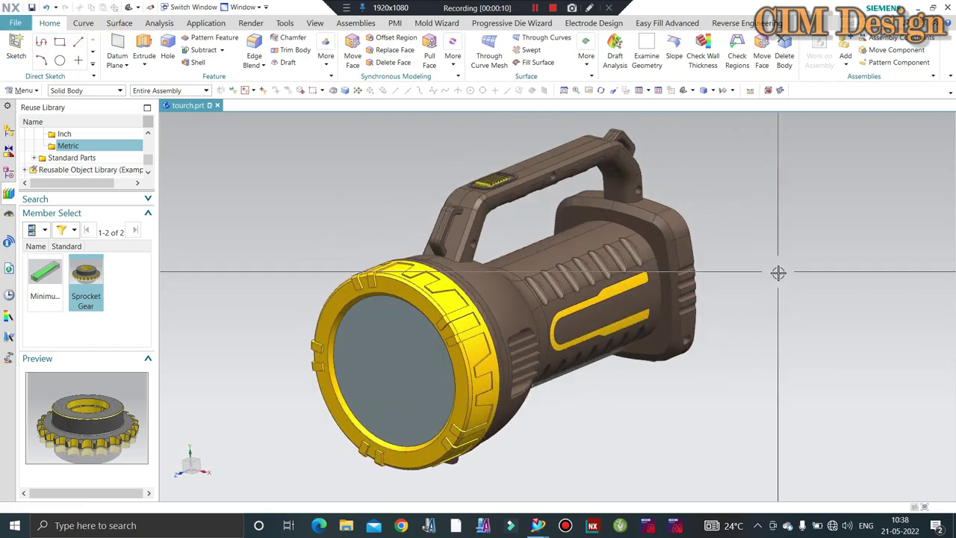
pyautogui.moveTo(778, 273)
pyautogui.mouseDown(button='middle')
pyautogui.moveTo(761, 259)
pyautogui.moveTo(707, 267)
pyautogui.moveTo(781, 273)
pyautogui.moveTo(757, 297)
pyautogui.moveTo(757, 284)
pyautogui.mouseUp(button='middle')
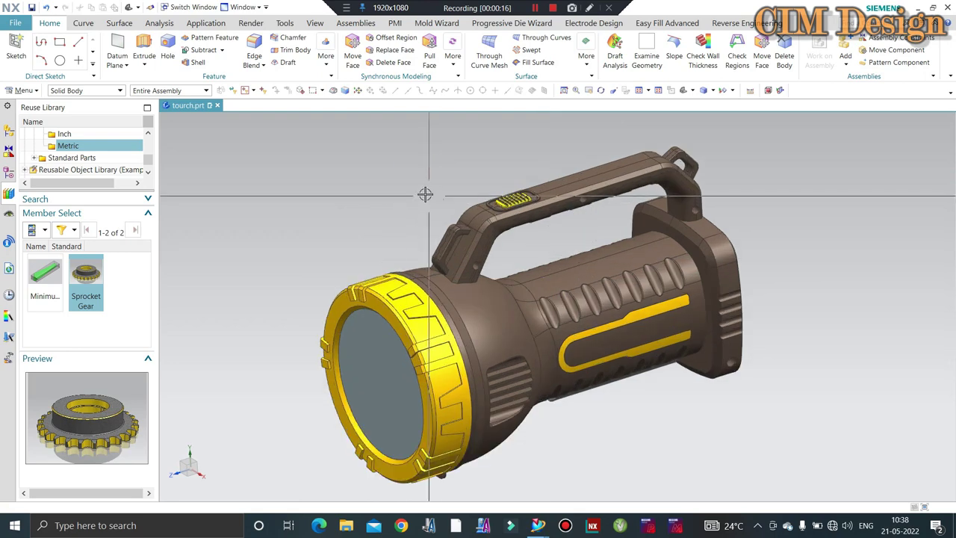
pyautogui.scroll(-2, 385, 180)
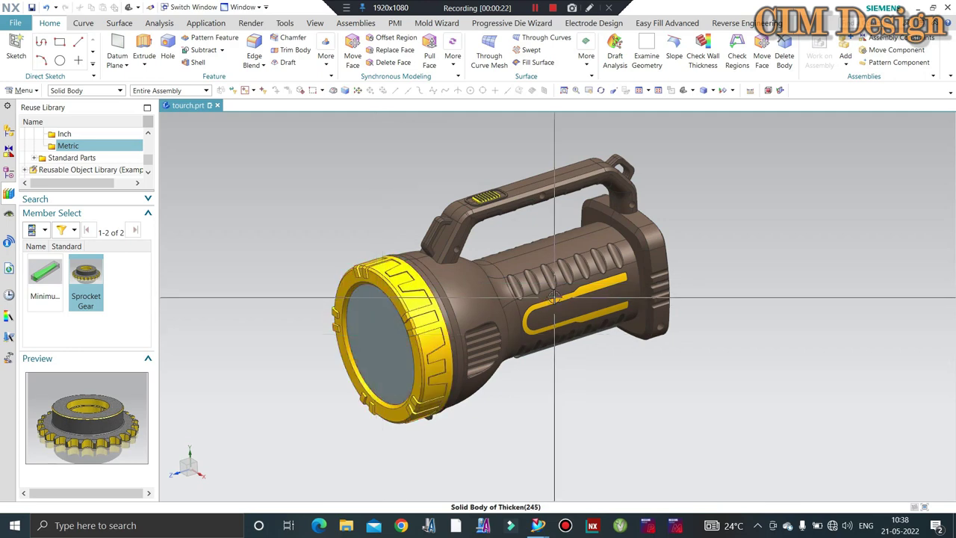
pyautogui.moveTo(678, 365)
pyautogui.mouseDown(button='middle')
pyautogui.moveTo(557, 268)
pyautogui.moveTo(506, 281)
pyautogui.mouseUp(button='middle')
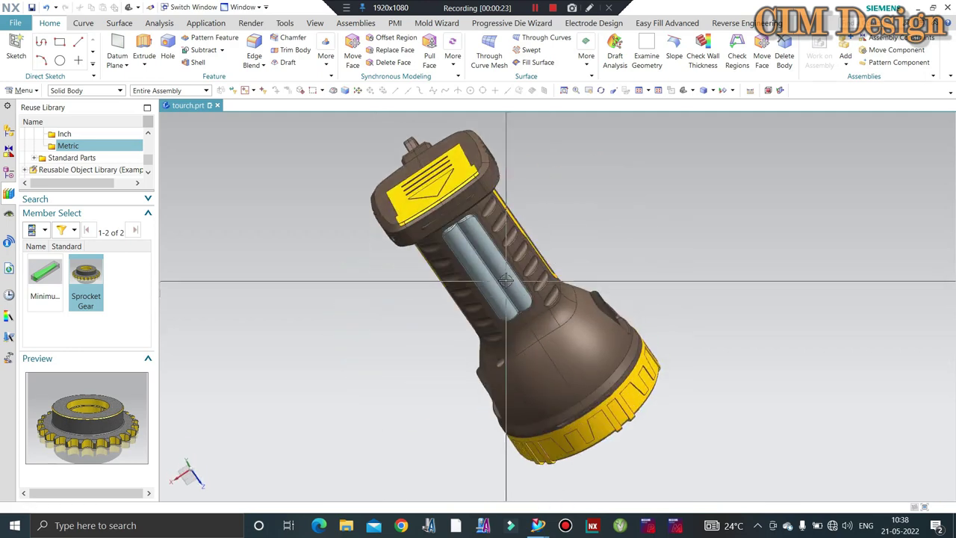
pyautogui.moveTo(566, 238)
pyautogui.mouseDown(button='middle')
pyautogui.moveTo(655, 279)
pyautogui.moveTo(747, 258)
pyautogui.moveTo(602, 258)
pyautogui.moveTo(489, 274)
pyautogui.mouseUp(button='middle')
pyautogui.scroll(3, 488, 274)
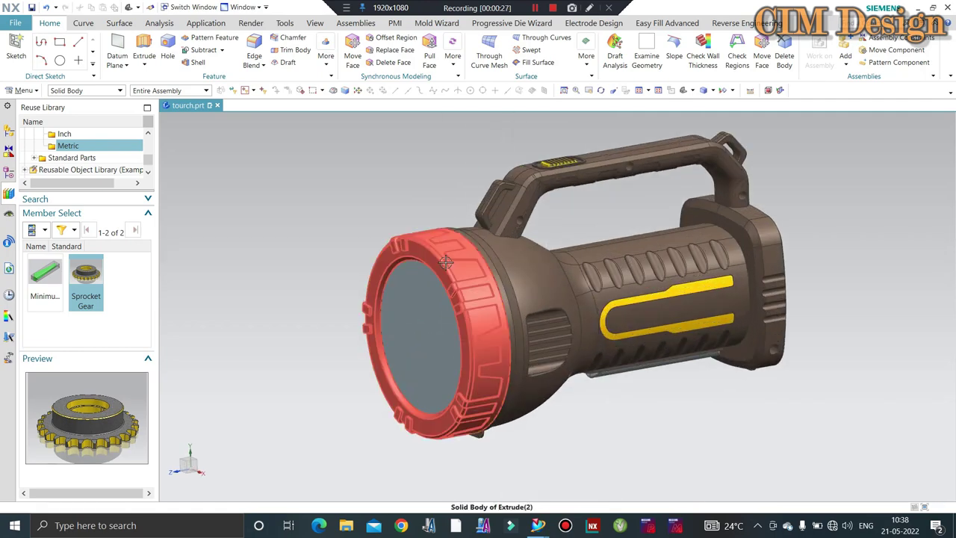
pyautogui.scroll(2, 489, 273)
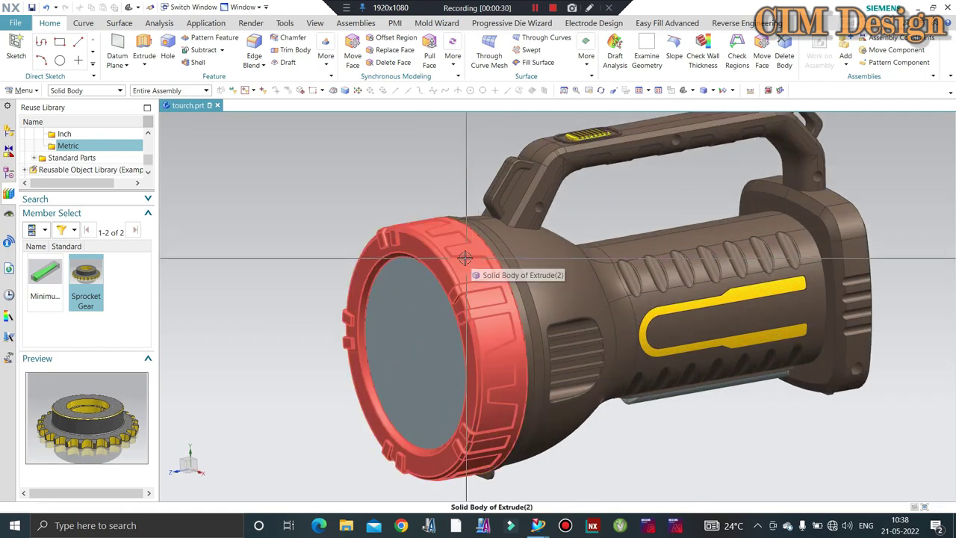
pyautogui.click(458, 259)
pyautogui.scroll(-1, 458, 258)
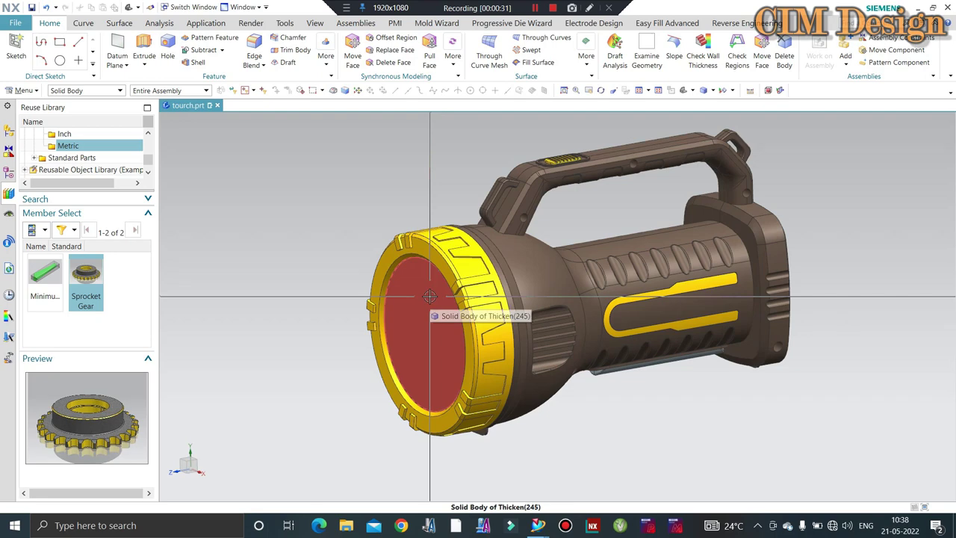
pyautogui.scroll(2, 700, 288)
pyautogui.scroll(2, 700, 288)
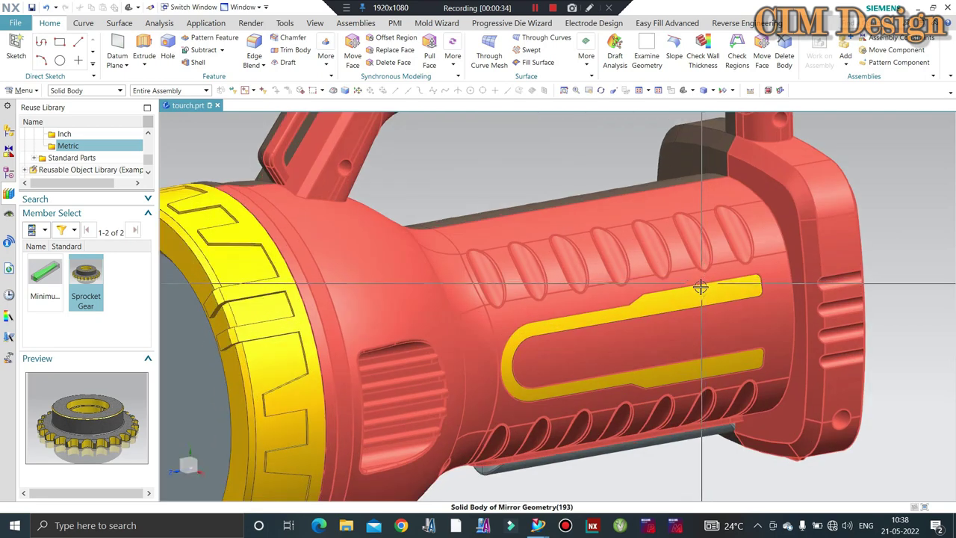
pyautogui.scroll(-3, 700, 288)
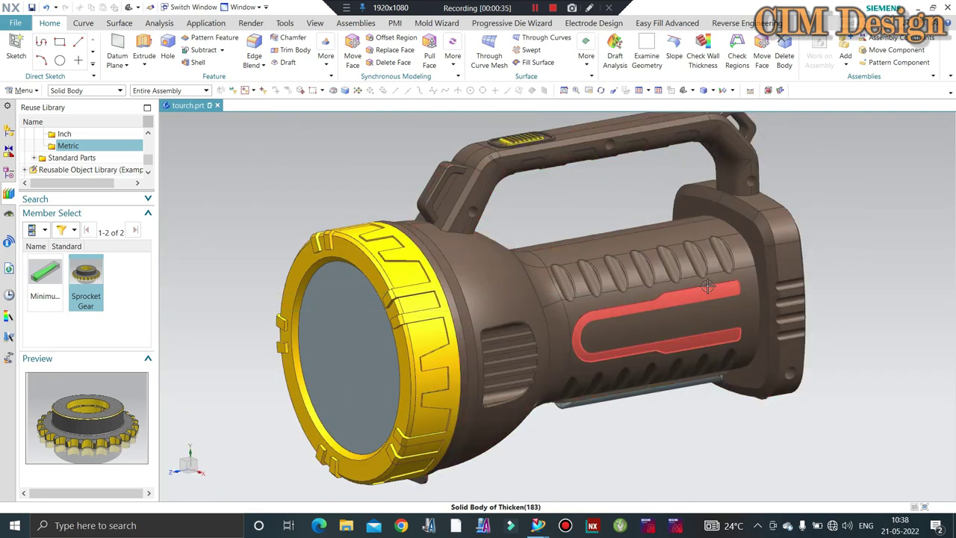
pyautogui.scroll(1, 706, 286)
pyautogui.scroll(1, 700, 288)
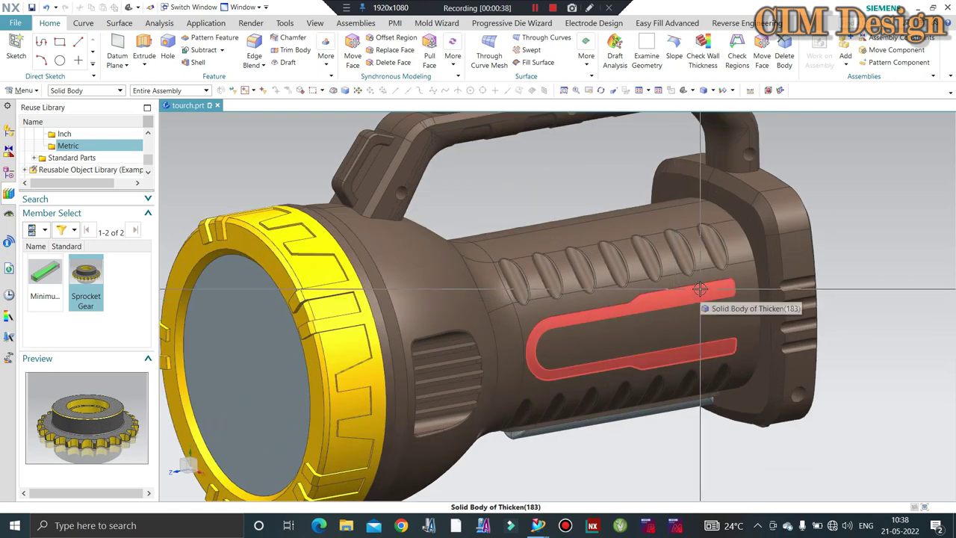
pyautogui.scroll(-2, 700, 288)
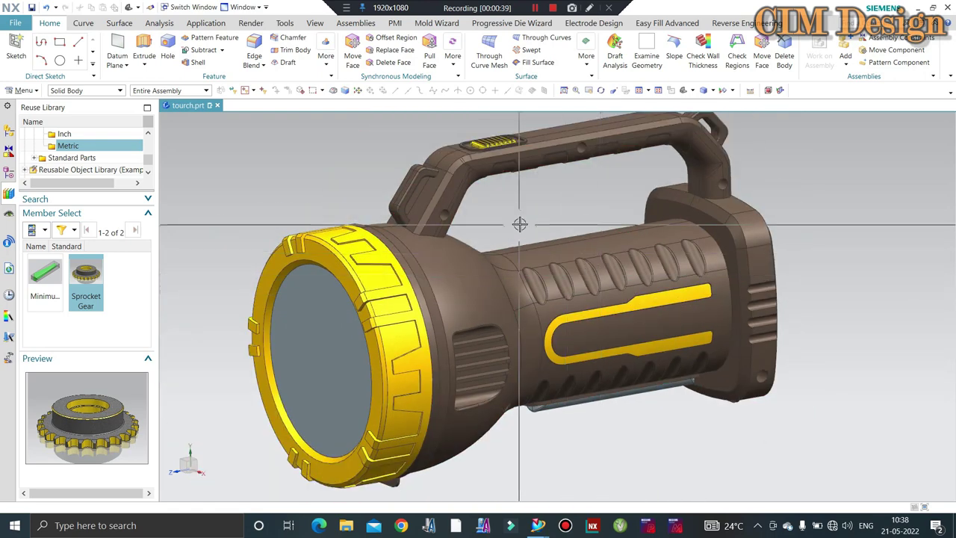
pyautogui.moveTo(519, 224); pyautogui.dragTo(508, 172, button='middle')
pyautogui.scroll(2, 504, 153)
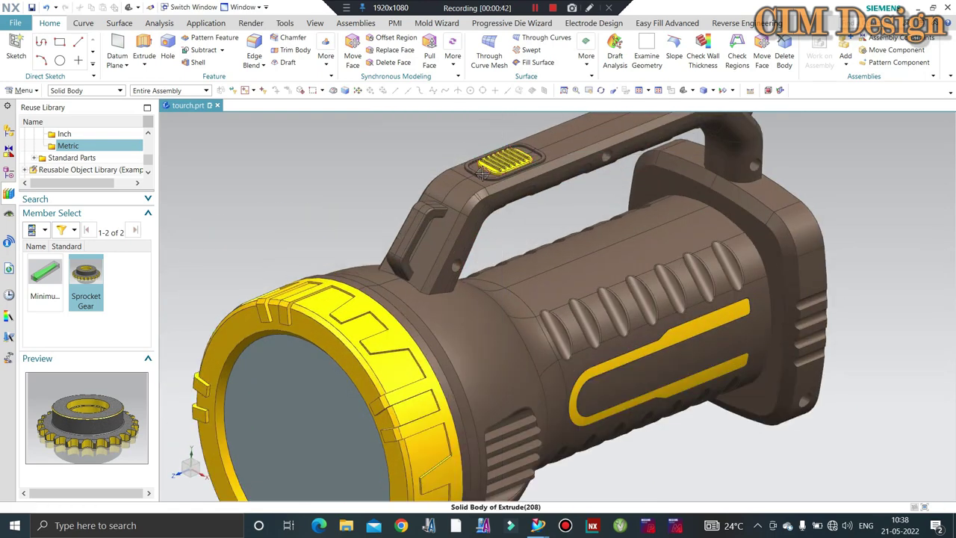
pyautogui.scroll(1, 484, 168)
pyautogui.scroll(1, 489, 148)
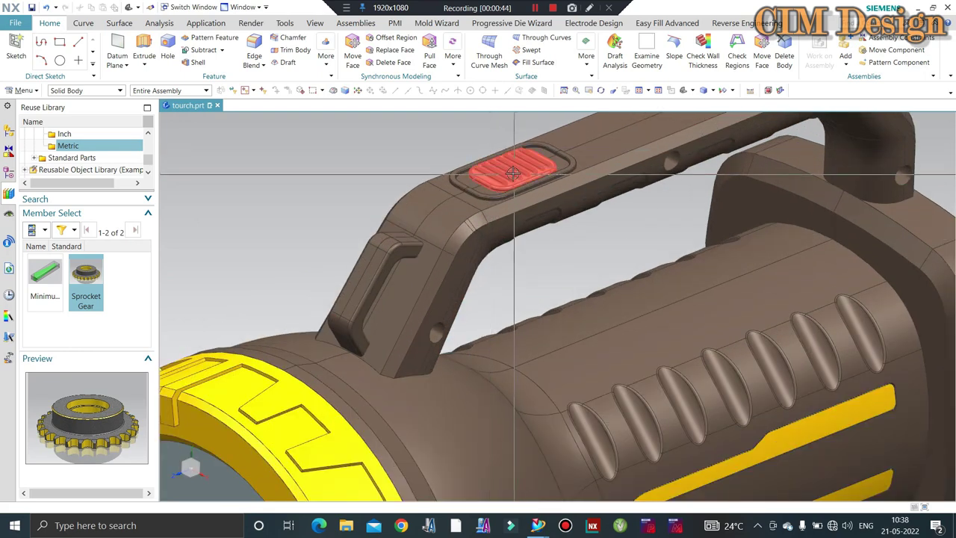
pyautogui.scroll(-1, 521, 163)
pyautogui.scroll(-1, 581, 160)
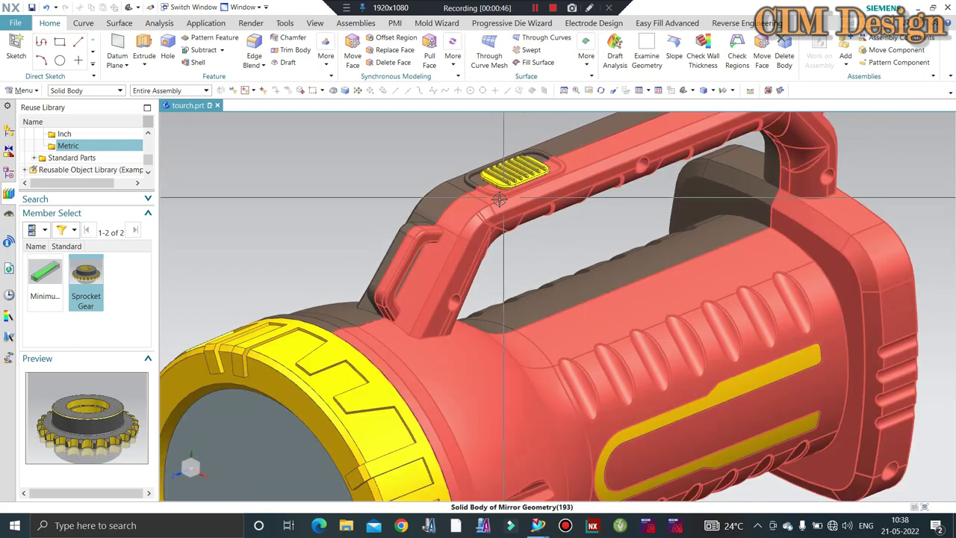
pyautogui.scroll(-1, 487, 163)
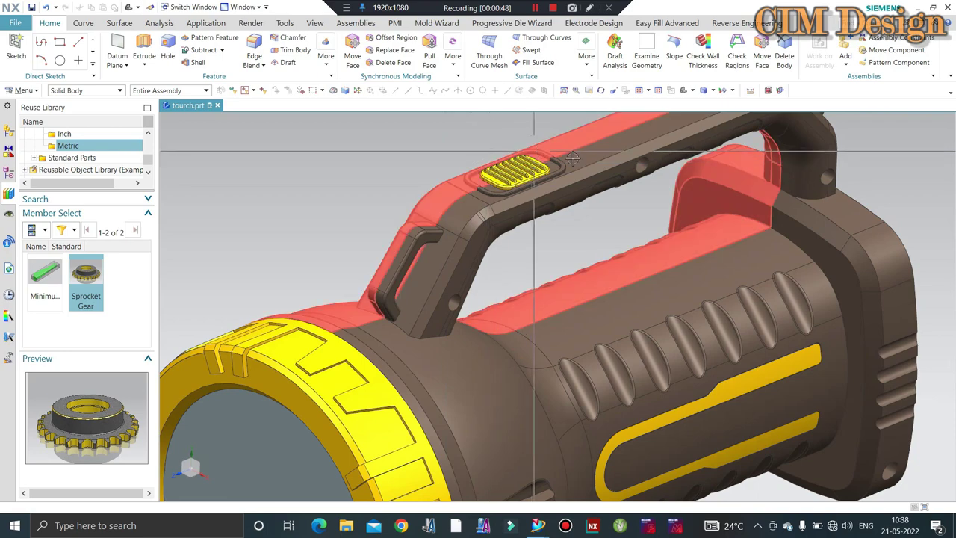
pyautogui.scroll(1, 576, 219)
pyautogui.scroll(-1, 552, 195)
pyautogui.scroll(2, 527, 163)
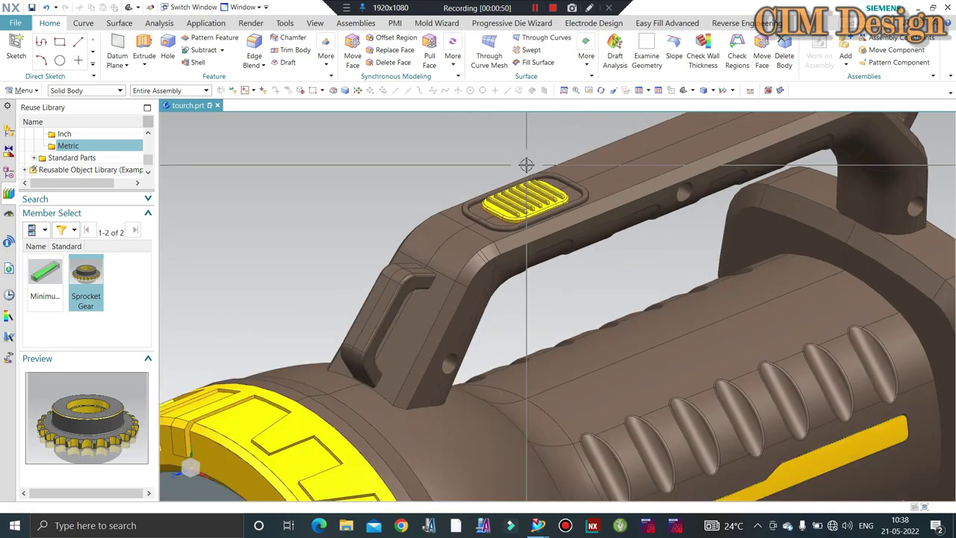
pyautogui.scroll(-2, 526, 165)
pyautogui.moveTo(518, 233); pyautogui.dragTo(712, 327, button='middle')
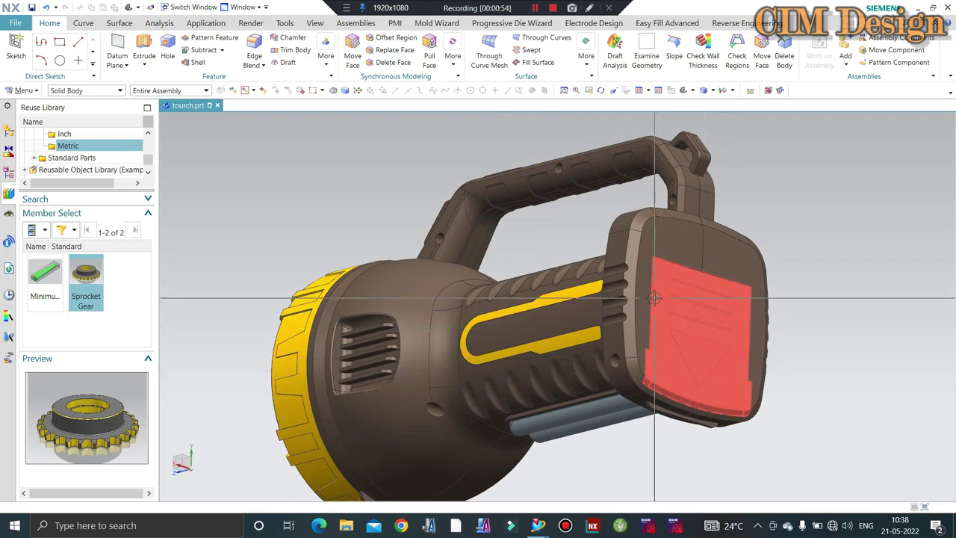
pyautogui.moveTo(677, 317); pyautogui.dragTo(685, 273, button='middle')
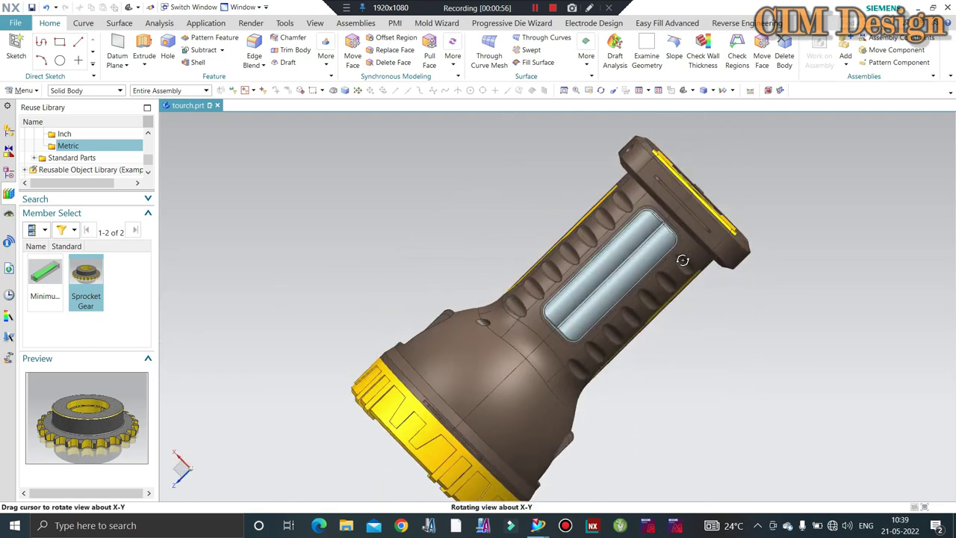
pyautogui.moveTo(713, 238); pyautogui.dragTo(652, 324, button='middle')
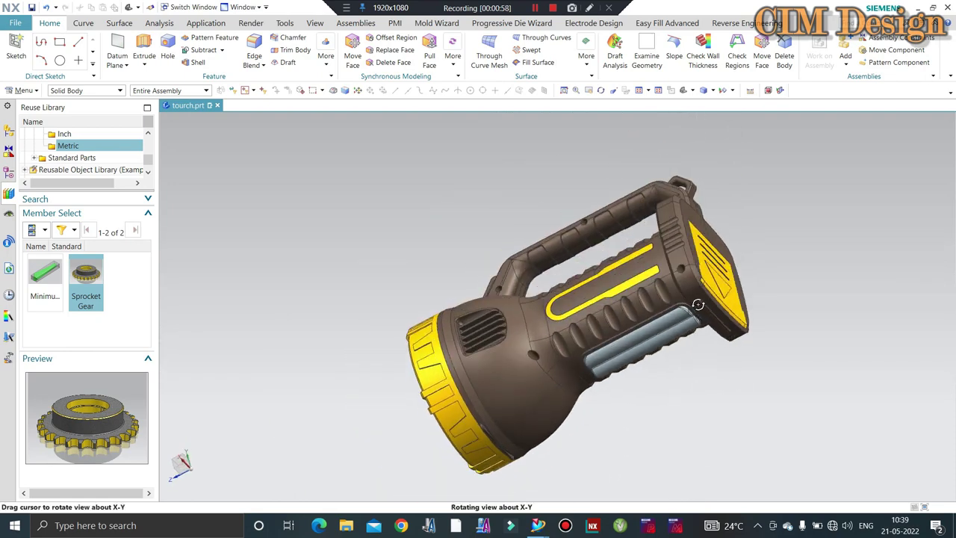
pyautogui.scroll(3, 651, 324)
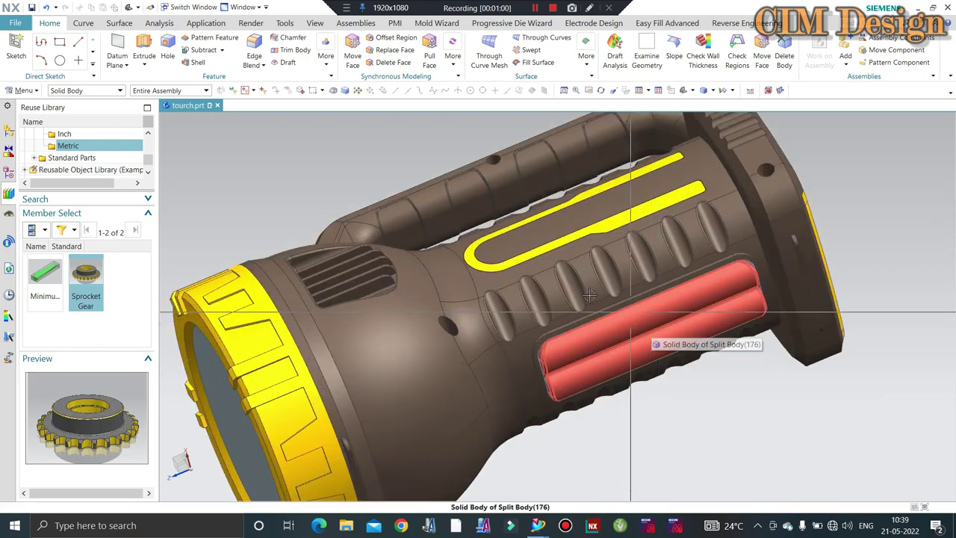
pyautogui.moveTo(589, 296)
pyautogui.mouseDown(button='middle')
pyautogui.moveTo(643, 317)
pyautogui.moveTo(478, 241)
pyautogui.mouseUp(button='middle')
pyautogui.scroll(-3, 478, 241)
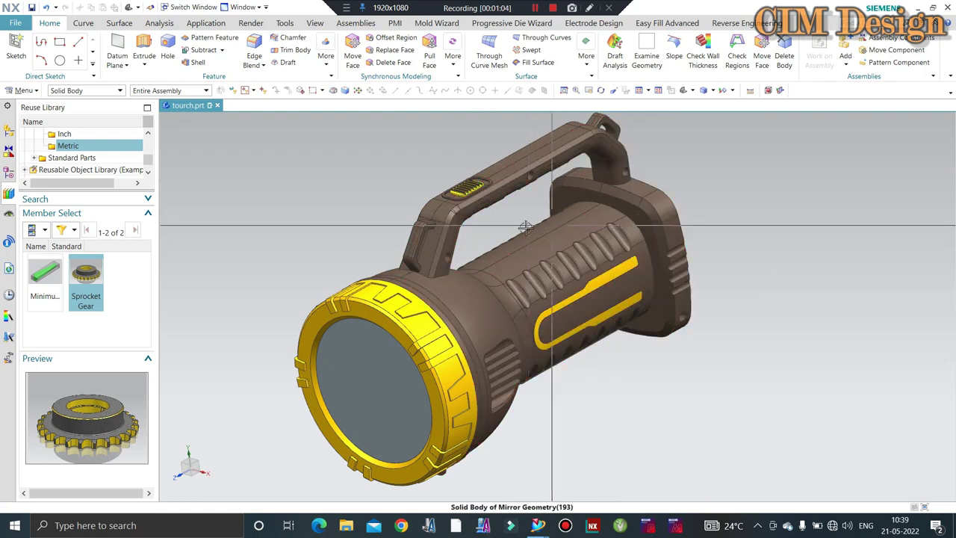
pyautogui.scroll(2, 442, 254)
pyautogui.scroll(1, 441, 255)
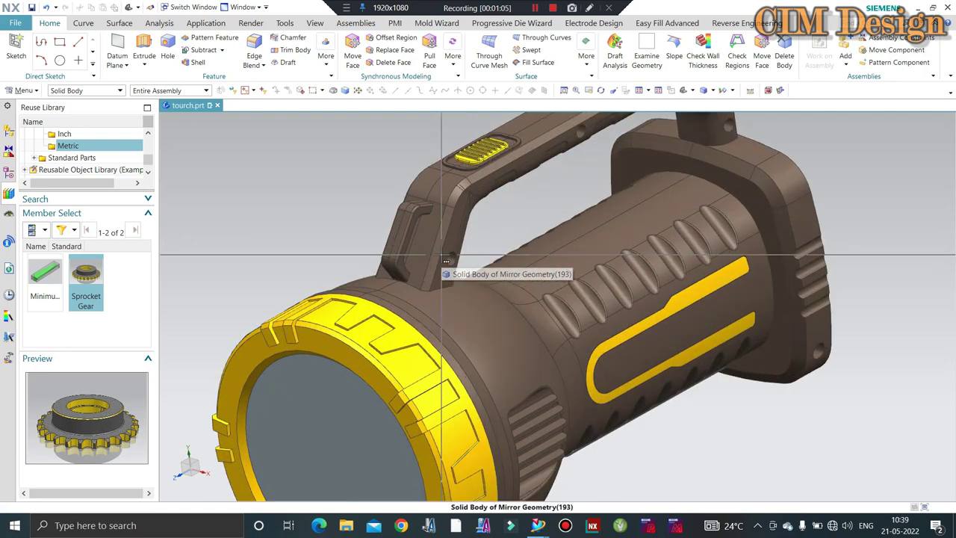
pyautogui.scroll(-1, 441, 255)
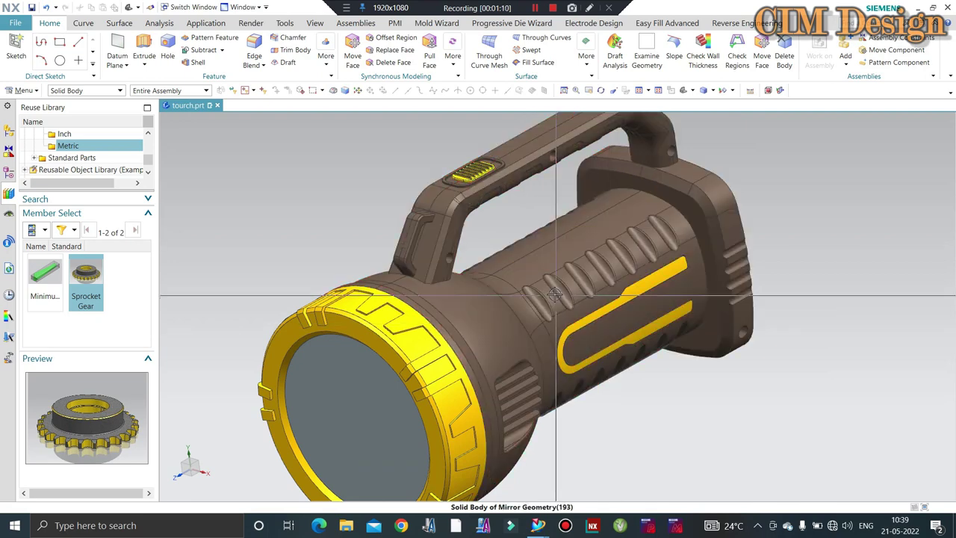
pyautogui.scroll(-1, 479, 232)
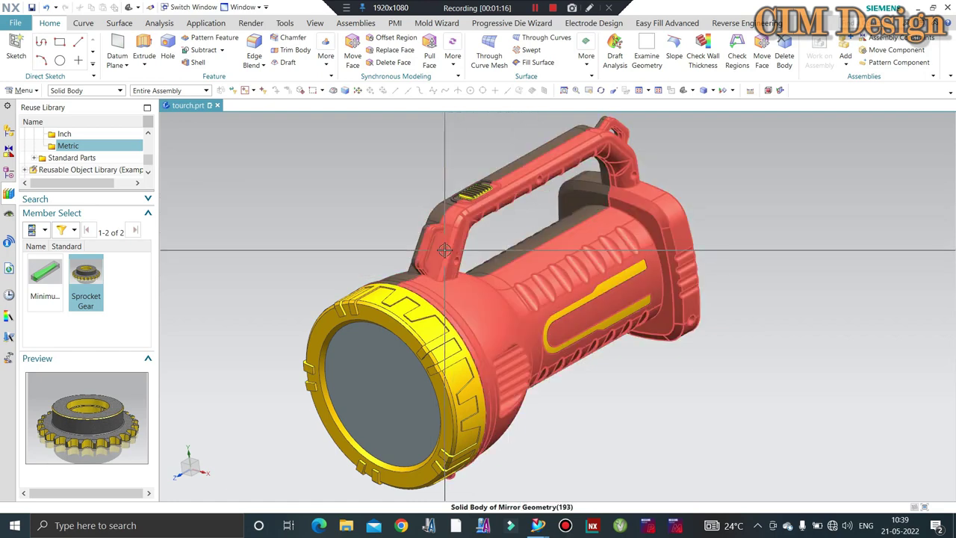
pyautogui.moveTo(444, 245)
pyautogui.mouseDown(button='middle')
pyautogui.moveTo(546, 282)
pyautogui.moveTo(823, 239)
pyautogui.moveTo(779, 189)
pyautogui.moveTo(503, 230)
pyautogui.moveTo(412, 291)
pyautogui.moveTo(563, 284)
pyautogui.moveTo(752, 172)
pyautogui.mouseUp(button='middle')
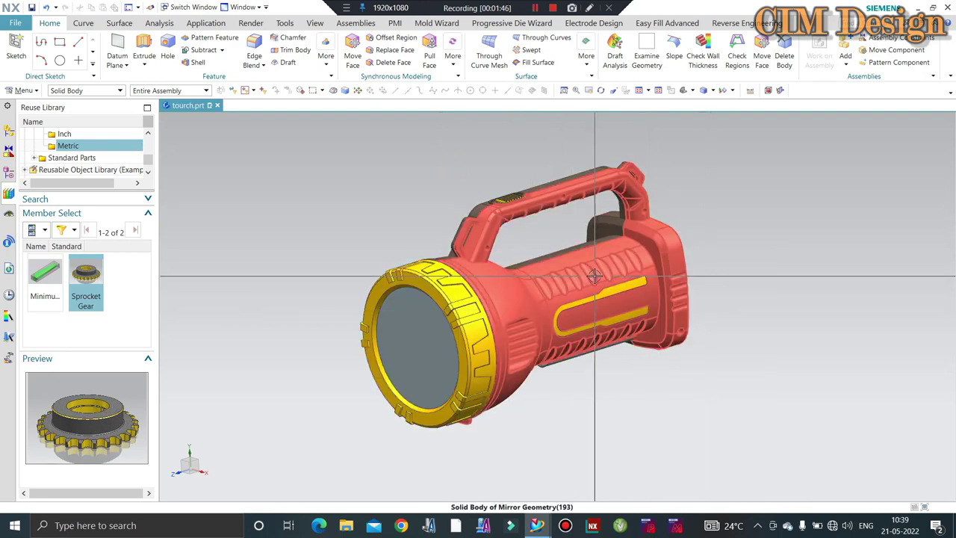
pyautogui.moveTo(519, 234)
pyautogui.mouseDown(button='middle')
pyautogui.moveTo(630, 230)
pyautogui.moveTo(511, 194)
pyautogui.mouseUp(button='middle')
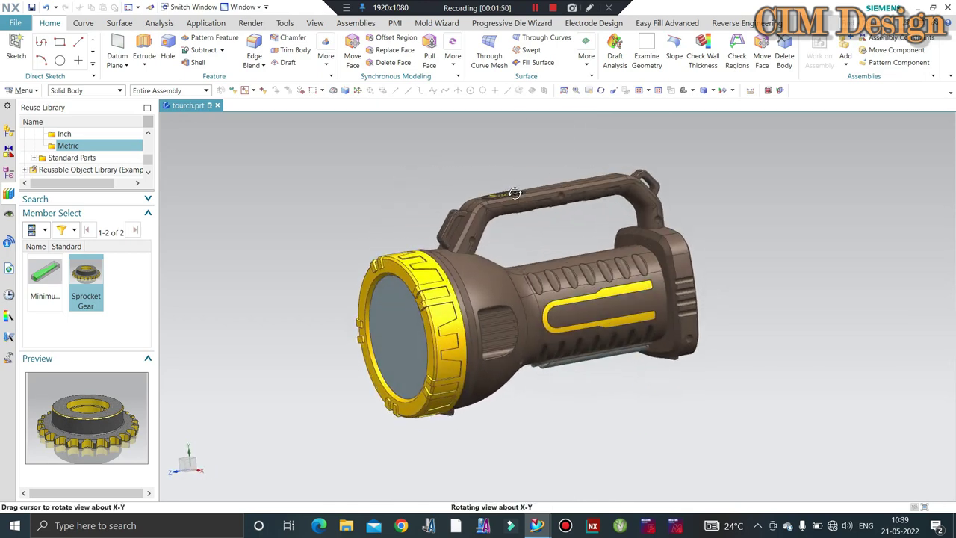
pyautogui.moveTo(464, 172); pyautogui.dragTo(507, 162, button='middle')
pyautogui.scroll(2, 507, 163)
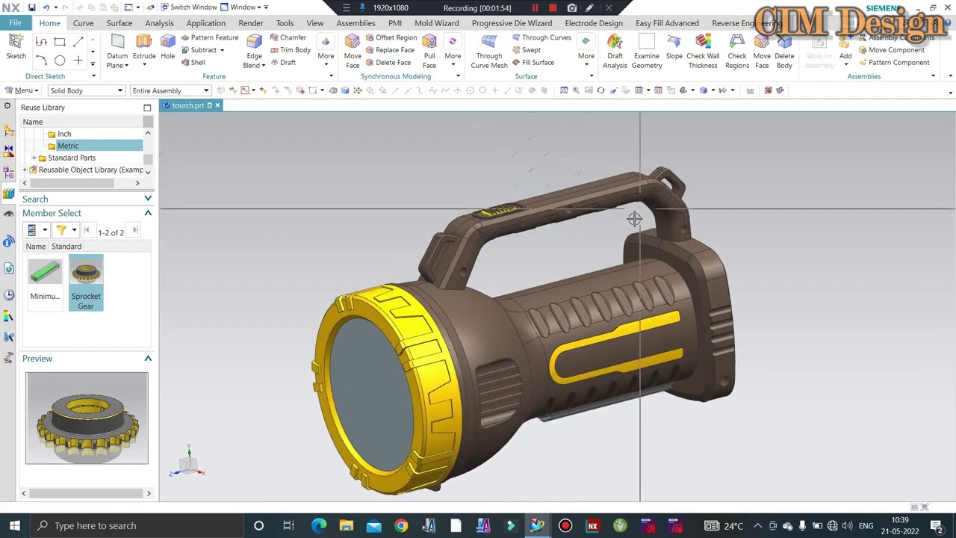
pyautogui.scroll(-2, 515, 217)
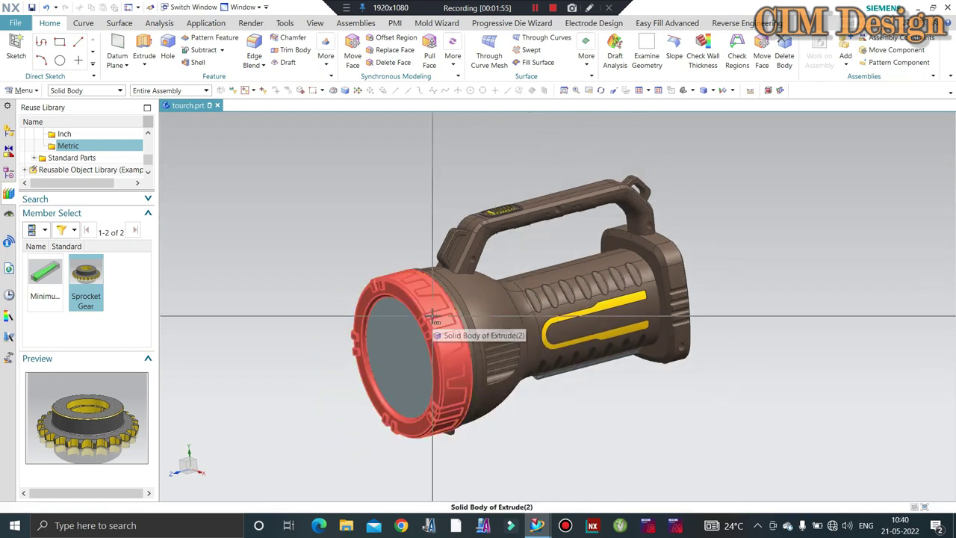
pyautogui.click(431, 306)
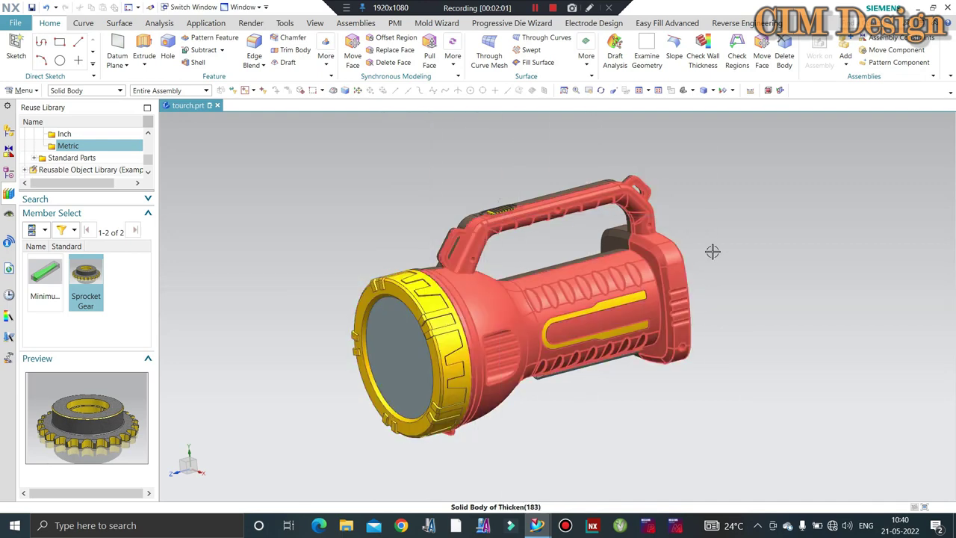
pyautogui.moveTo(712, 252)
pyautogui.mouseDown(button='middle')
pyautogui.moveTo(655, 221)
pyautogui.moveTo(645, 166)
pyautogui.mouseUp(button='middle')
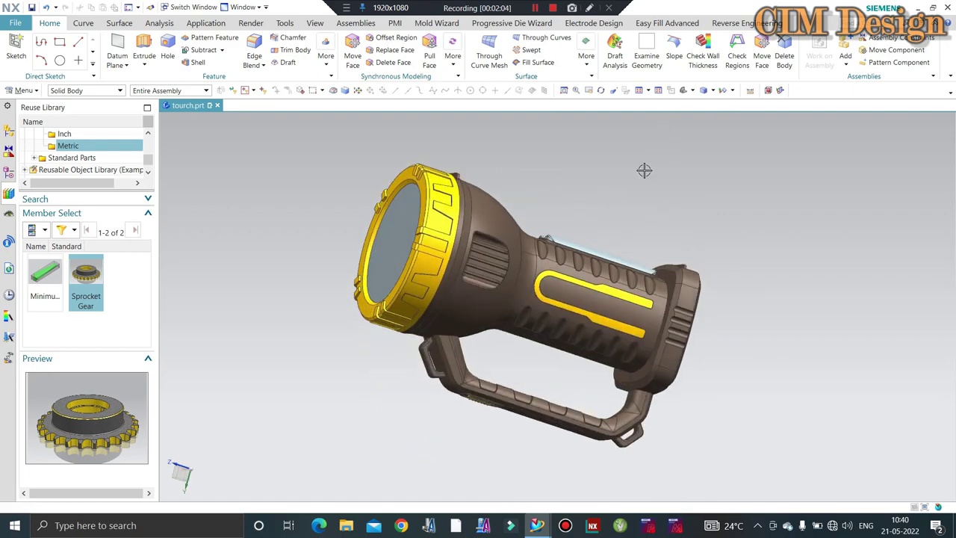
pyautogui.moveTo(603, 251); pyautogui.dragTo(615, 374, button='middle')
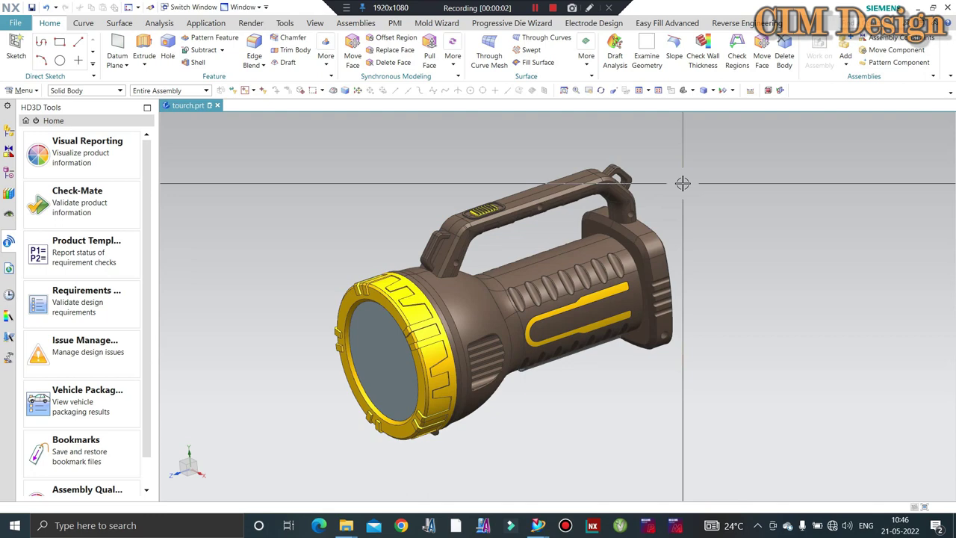
pyautogui.scroll(-2, 685, 187)
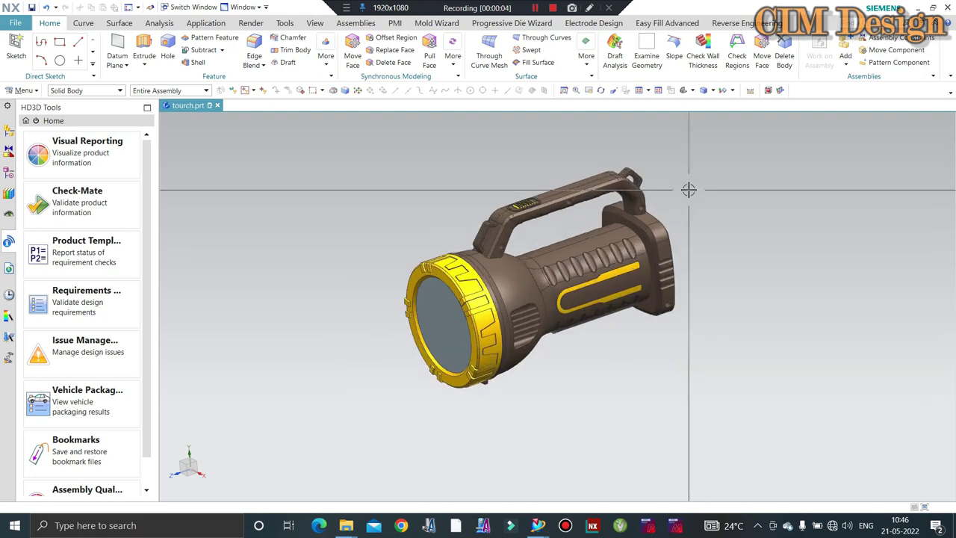
pyautogui.moveTo(692, 184)
pyautogui.mouseDown(button='middle')
pyautogui.moveTo(702, 175)
pyautogui.moveTo(674, 192)
pyautogui.moveTo(686, 195)
pyautogui.moveTo(651, 211)
pyautogui.moveTo(689, 187)
pyautogui.moveTo(684, 201)
pyautogui.moveTo(730, 207)
pyautogui.moveTo(734, 227)
pyautogui.moveTo(664, 169)
pyautogui.mouseUp(button='middle')
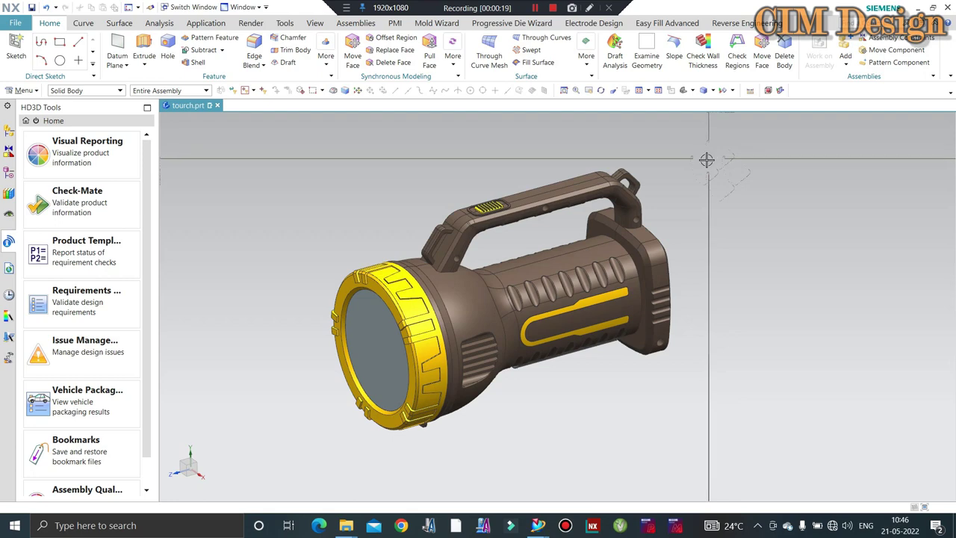
pyautogui.moveTo(707, 159)
pyautogui.mouseDown(button='middle')
pyautogui.moveTo(641, 195)
pyautogui.moveTo(519, 312)
pyautogui.moveTo(483, 308)
pyautogui.mouseUp(button='middle')
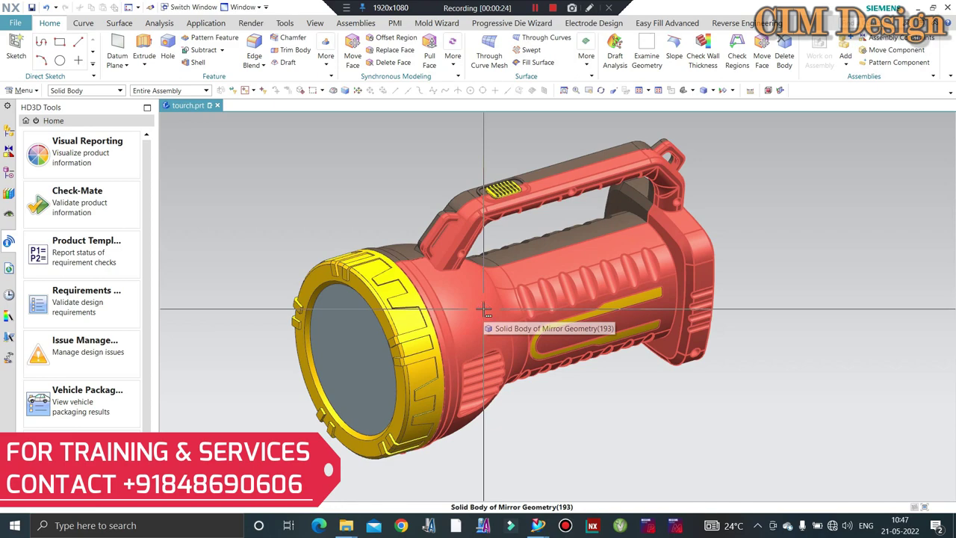
pyautogui.moveTo(483, 309); pyautogui.dragTo(790, 180, button='middle')
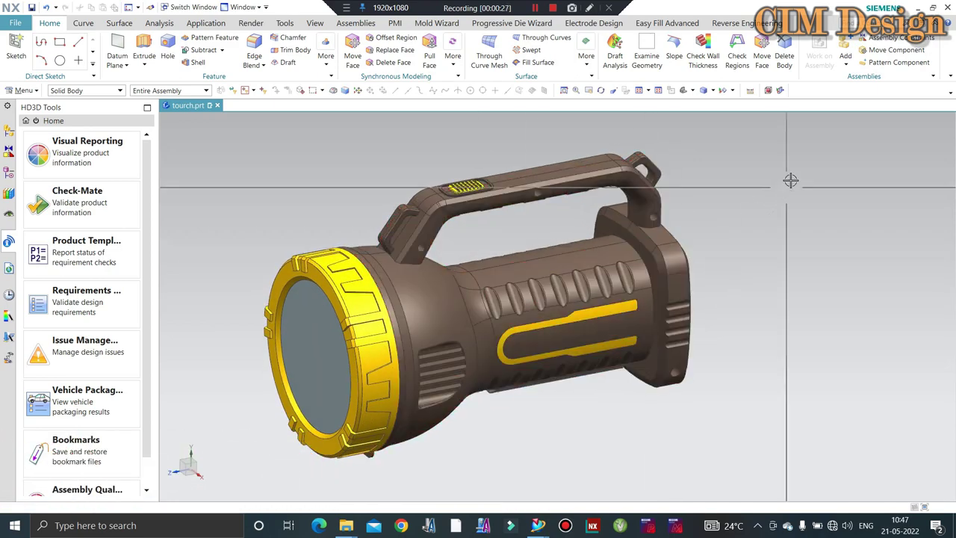
pyautogui.moveTo(515, 298)
pyautogui.mouseDown(button='middle')
pyautogui.moveTo(697, 298)
pyautogui.moveTo(670, 294)
pyautogui.moveTo(689, 273)
pyautogui.moveTo(678, 292)
pyautogui.mouseUp(button='middle')
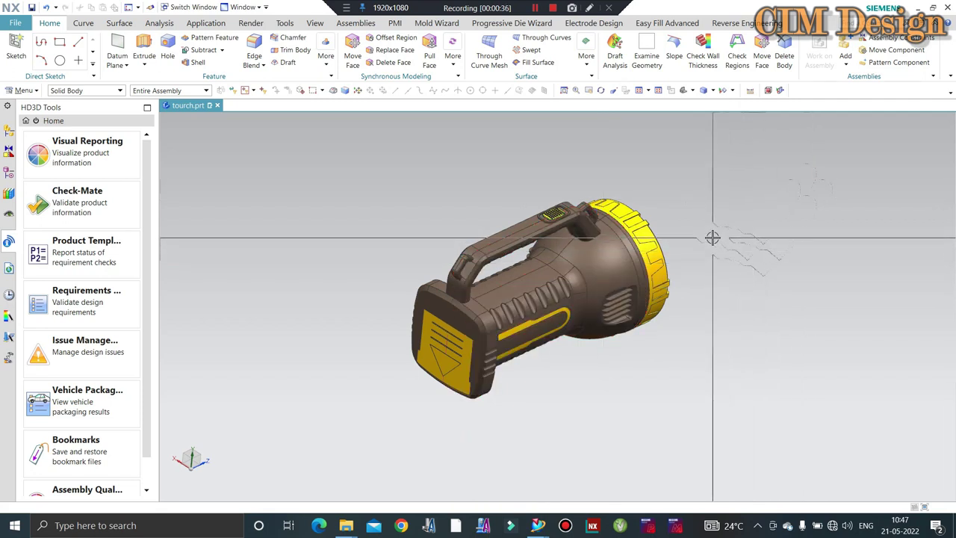
pyautogui.moveTo(682, 257)
pyautogui.mouseDown(button='middle')
pyautogui.moveTo(613, 252)
pyautogui.moveTo(613, 225)
pyautogui.mouseUp(button='middle')
pyautogui.scroll(2, 615, 229)
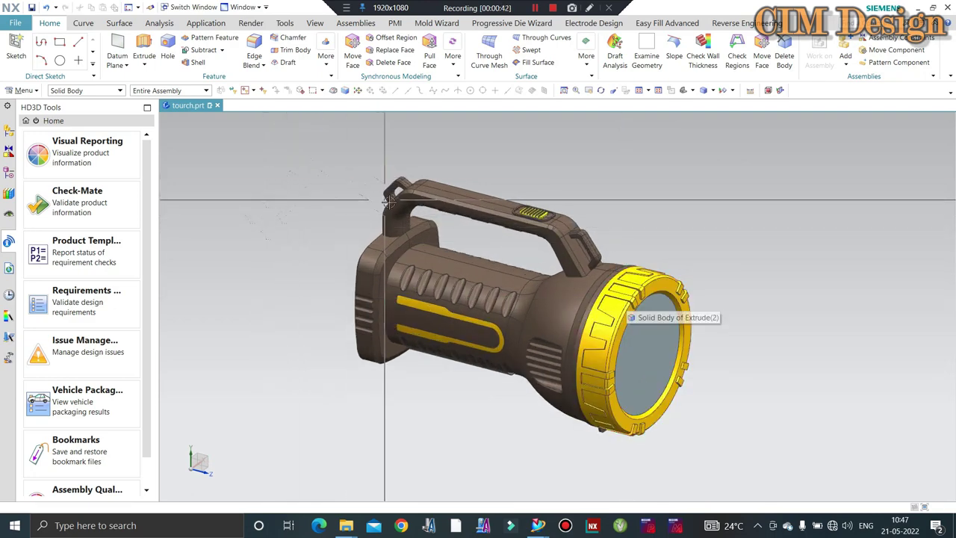
pyautogui.moveTo(403, 216)
pyautogui.mouseDown(button='middle')
pyautogui.moveTo(647, 213)
pyautogui.moveTo(648, 179)
pyautogui.moveTo(616, 290)
pyautogui.mouseUp(button='middle')
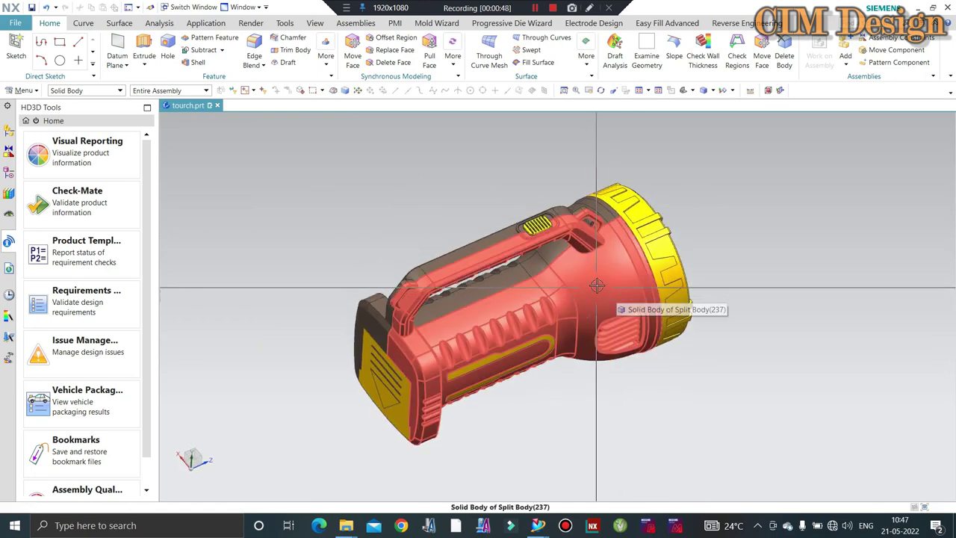
pyautogui.moveTo(595, 285); pyautogui.dragTo(701, 207, button='middle')
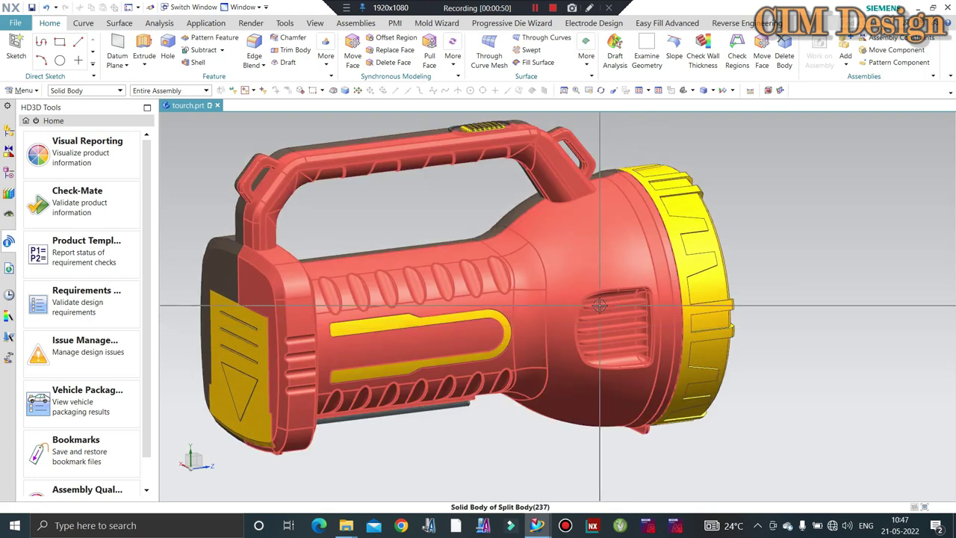
pyautogui.scroll(-2, 599, 304)
pyautogui.scroll(-1, 466, 280)
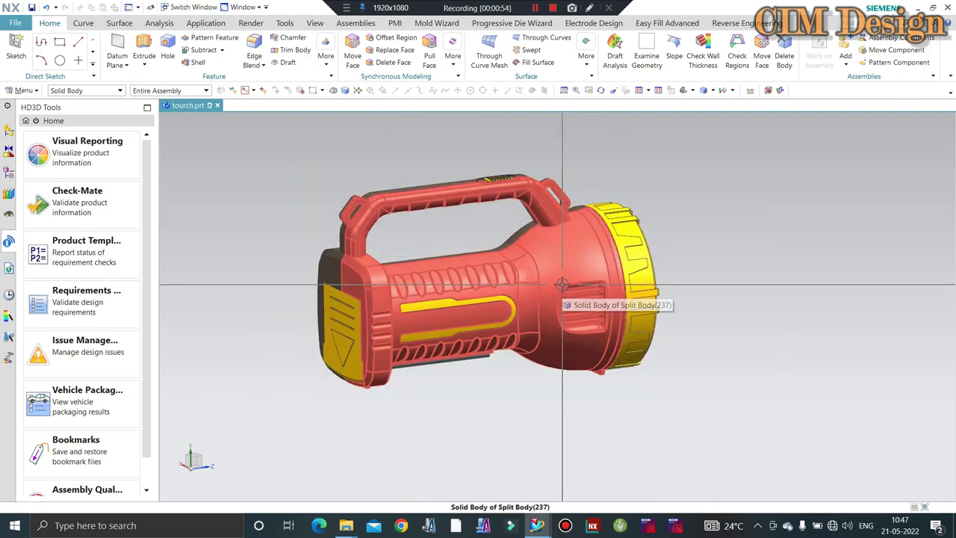
pyautogui.scroll(1, 463, 135)
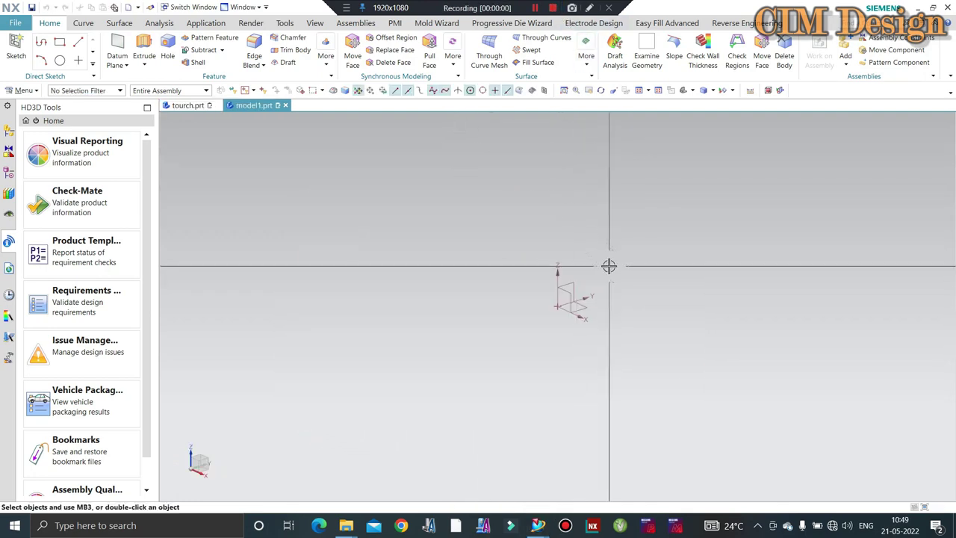
# Offset a single At Distance datum plane 30 mm from the XZ datum plane
pyautogui.scroll(-1, 495, 296)
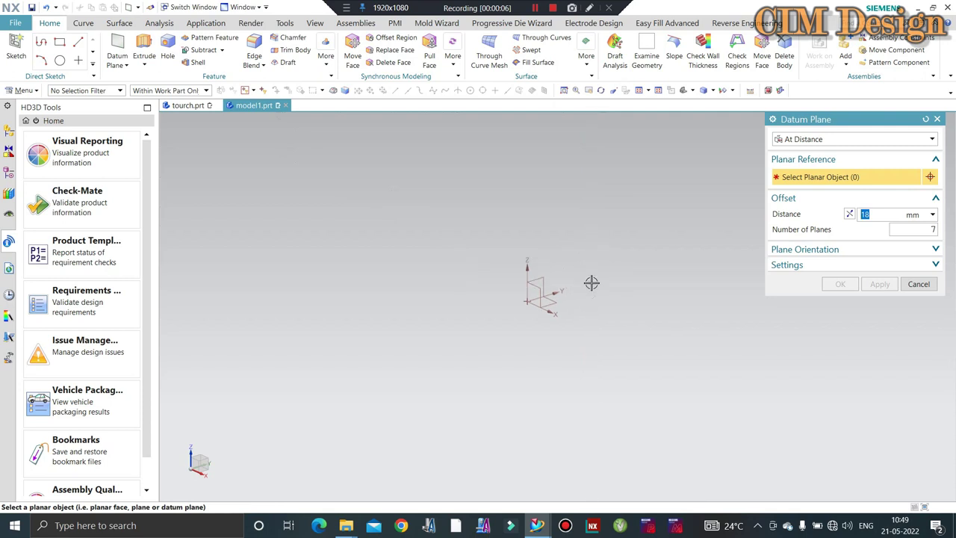
pyautogui.click(528, 296)
pyautogui.write('0')
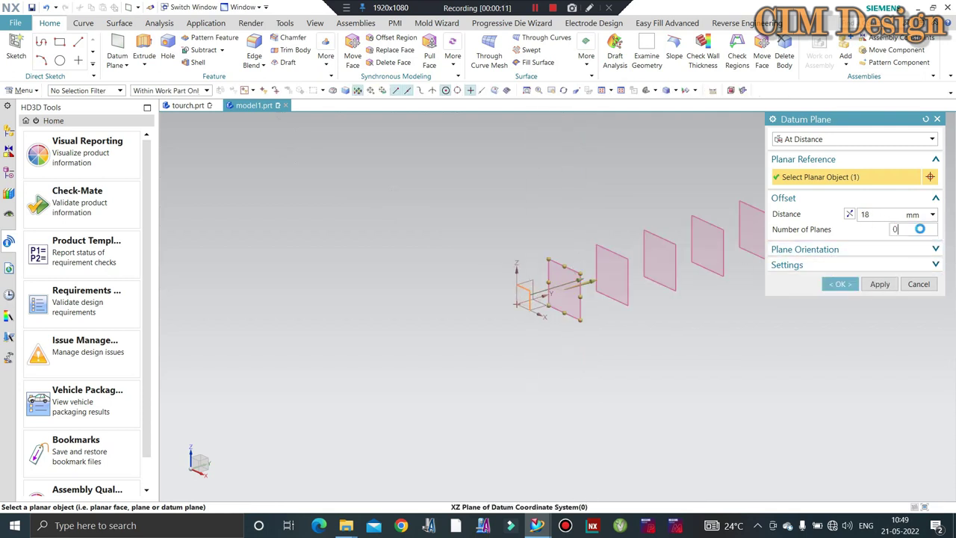
pyautogui.click(888, 215)
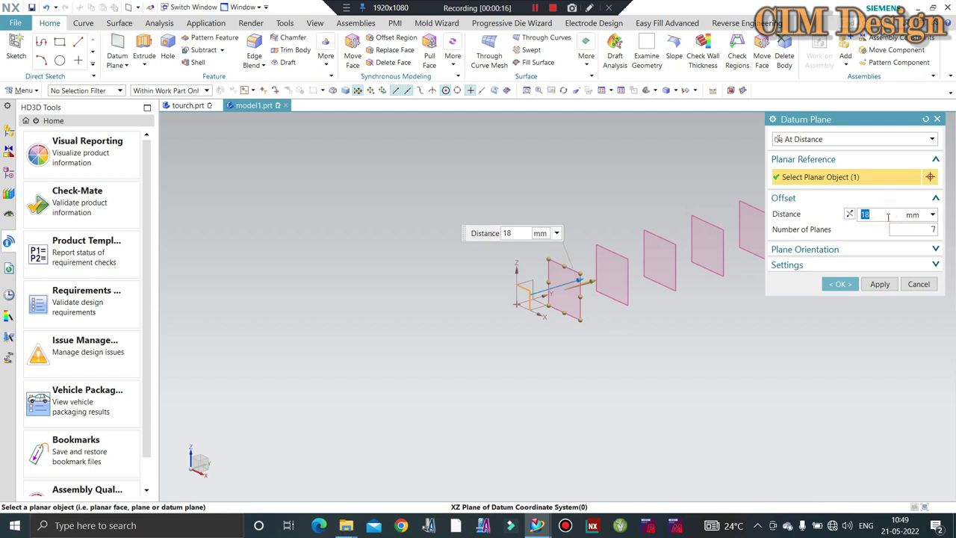
pyautogui.write('30')
pyautogui.press('Return')
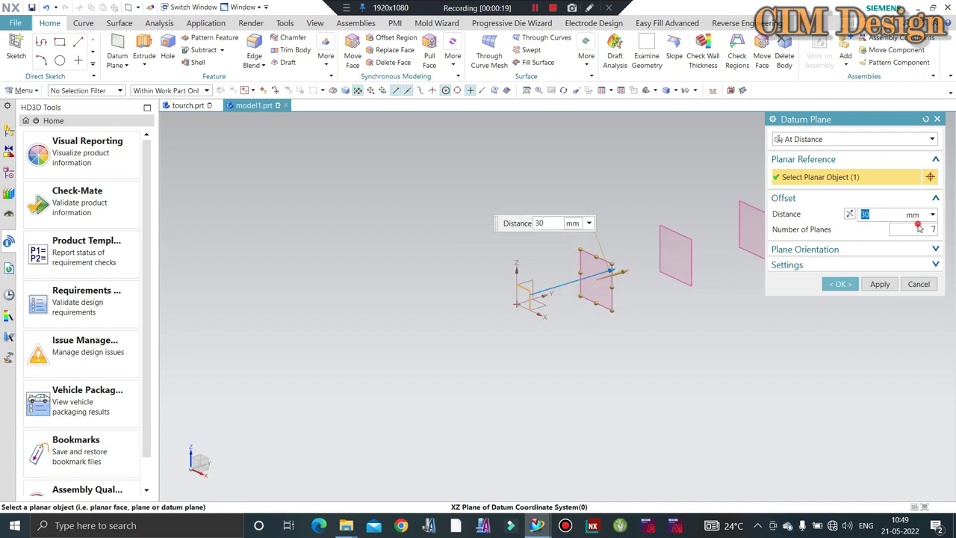
pyautogui.write('1')
pyautogui.press('Return')
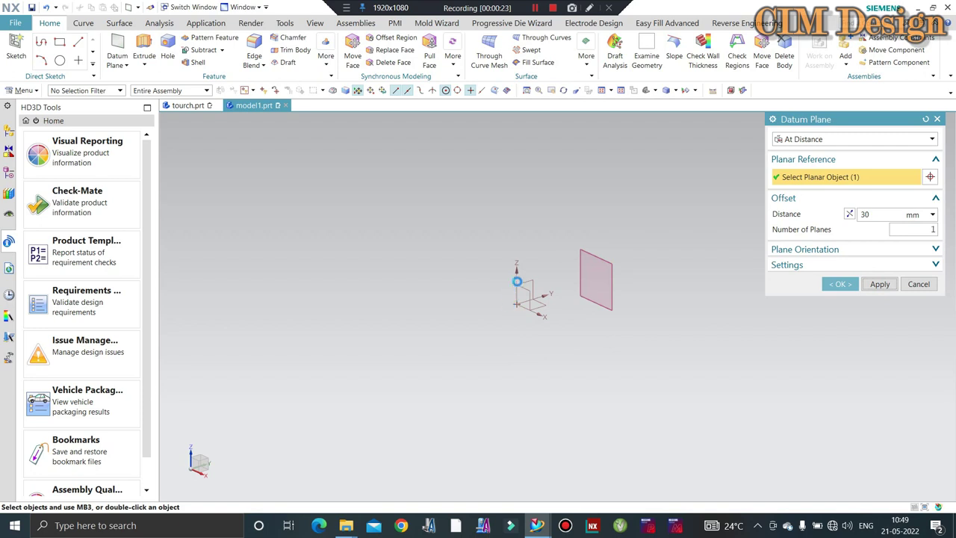
# Confirm the 30 mm datum plane and begin an extrusion sketch on the XZ plane
pyautogui.click(918, 284)
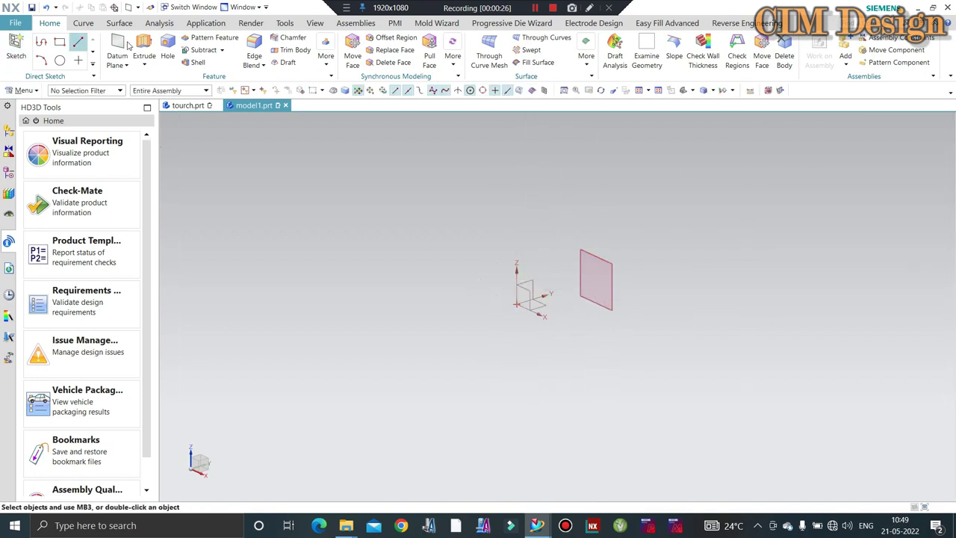
pyautogui.moveTo(638, 206); pyautogui.dragTo(388, 361, button='middle')
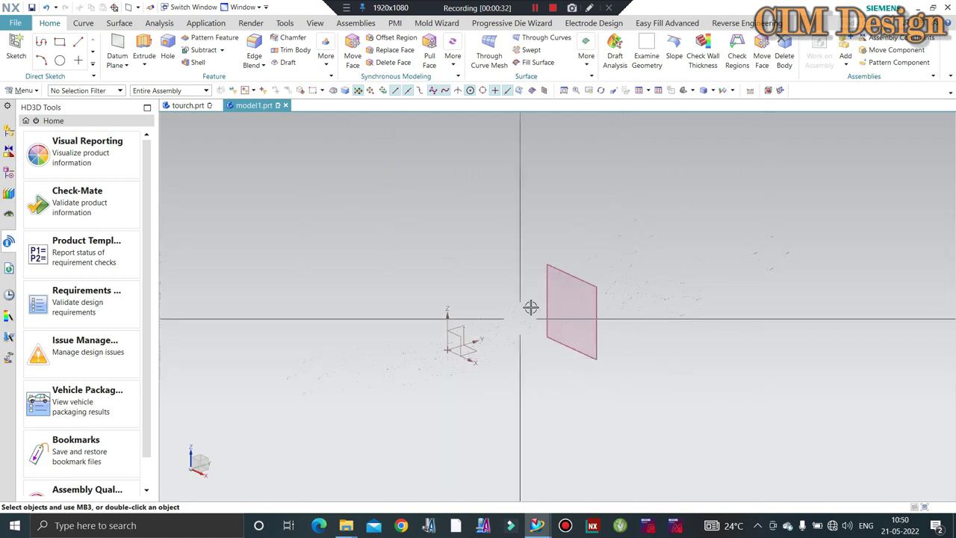
pyautogui.click(140, 43)
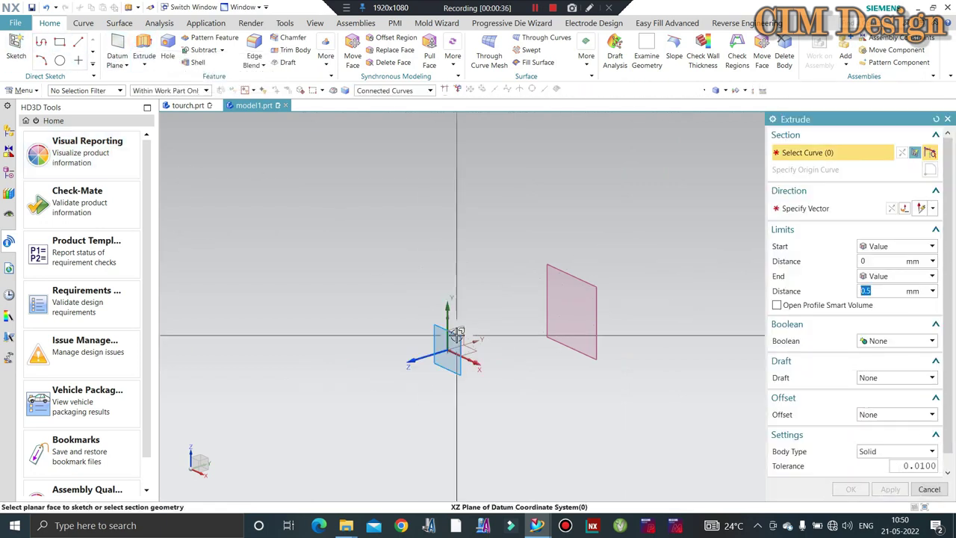
pyautogui.click(456, 334)
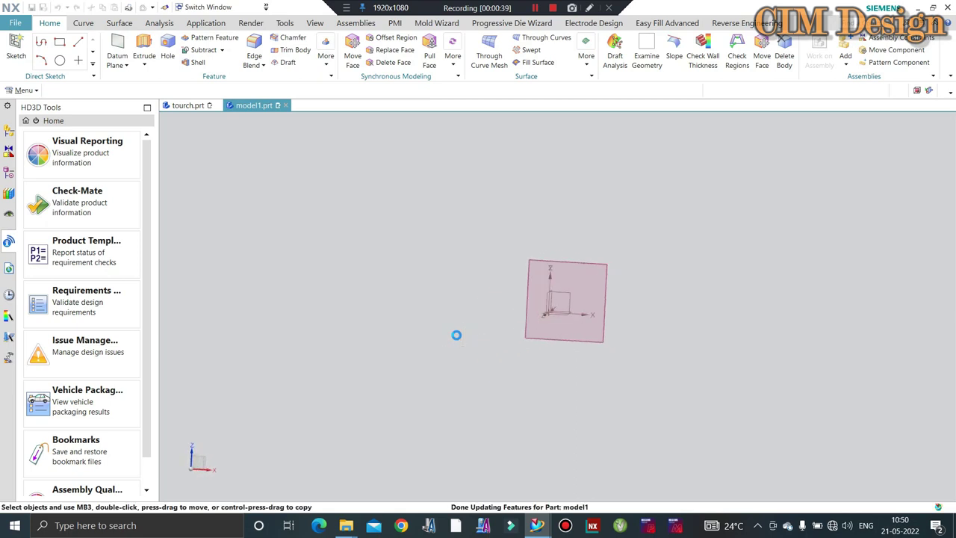
# Draw a 110 mm diameter circle centred on the sketch origin
pyautogui.click(268, 46)
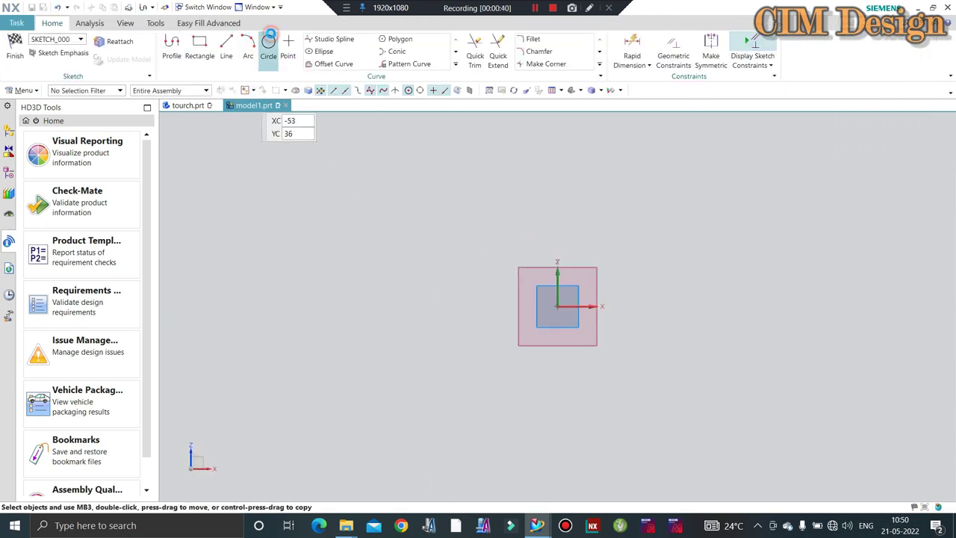
pyautogui.click(557, 306)
pyautogui.write('110')
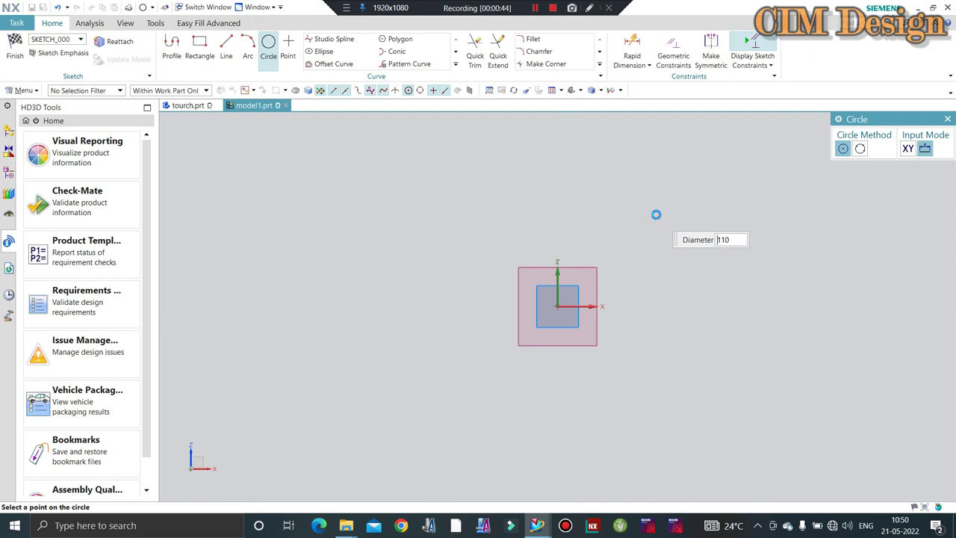
pyautogui.press('Return')
pyautogui.click(947, 119)
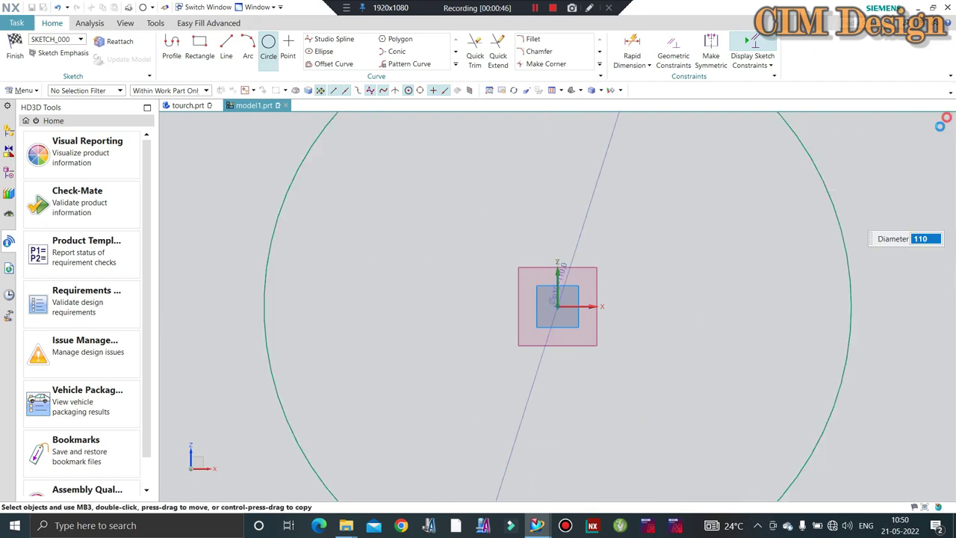
pyautogui.scroll(-3, 556, 306)
pyautogui.moveTo(557, 299)
pyautogui.mouseDown(button='middle')
pyautogui.moveTo(505, 292)
pyautogui.moveTo(575, 288)
pyautogui.moveTo(588, 301)
pyautogui.mouseUp(button='middle')
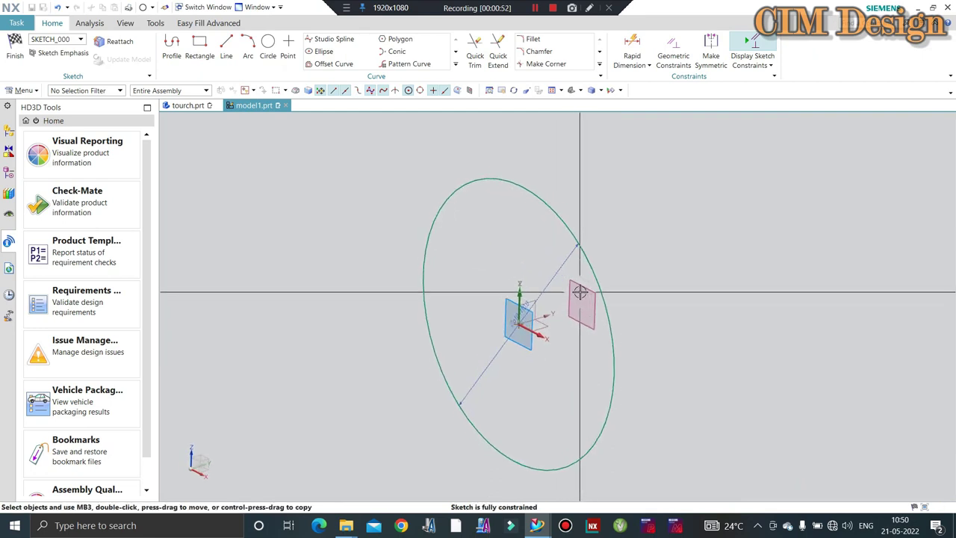
pyautogui.moveTo(562, 291); pyautogui.dragTo(638, 273, button='middle')
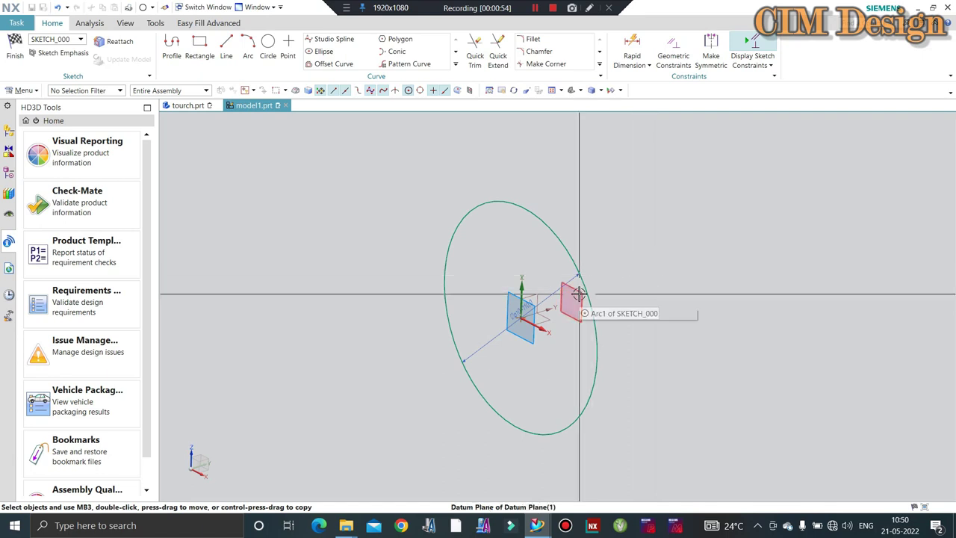
pyautogui.click(15, 43)
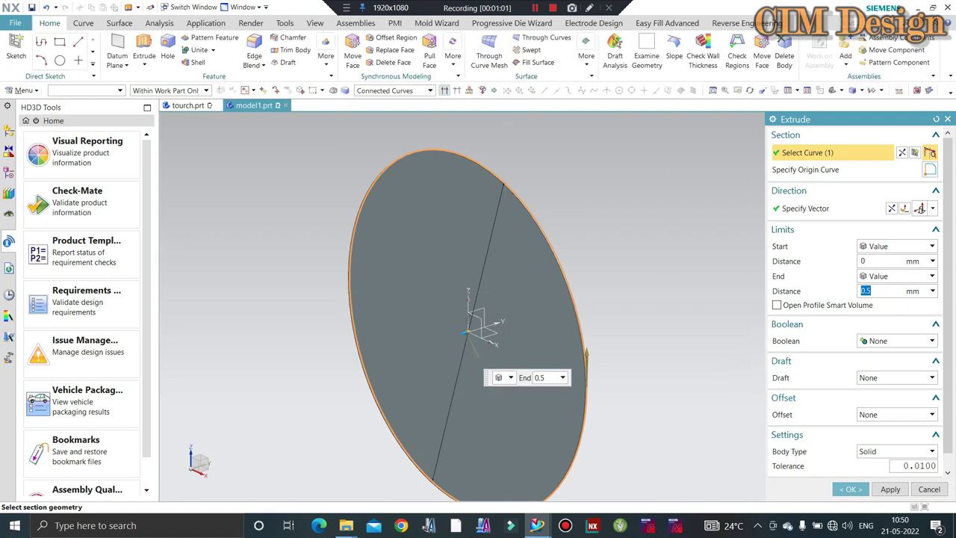
pyautogui.write('30')
pyautogui.click(891, 209)
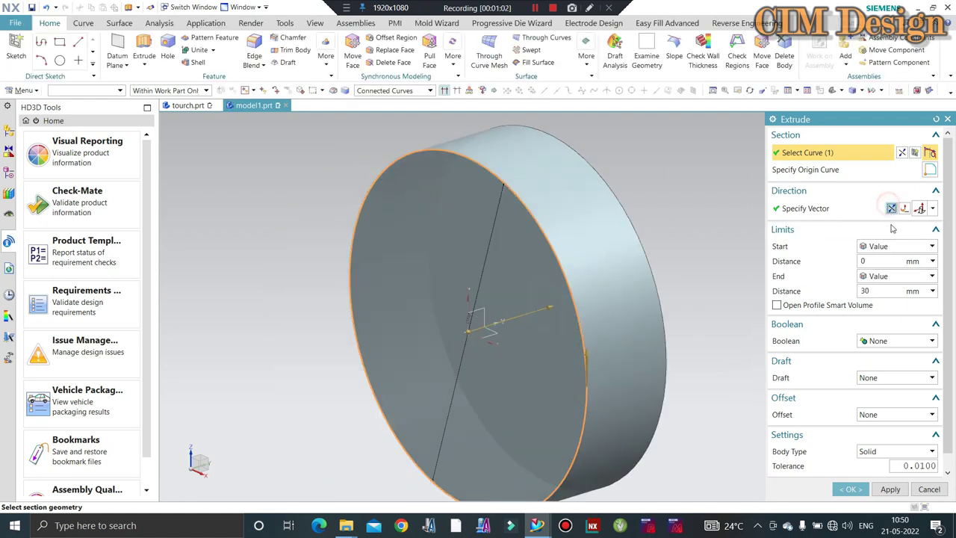
pyautogui.click(839, 493)
pyautogui.scroll(-3, 695, 252)
pyautogui.scroll(-2, 695, 251)
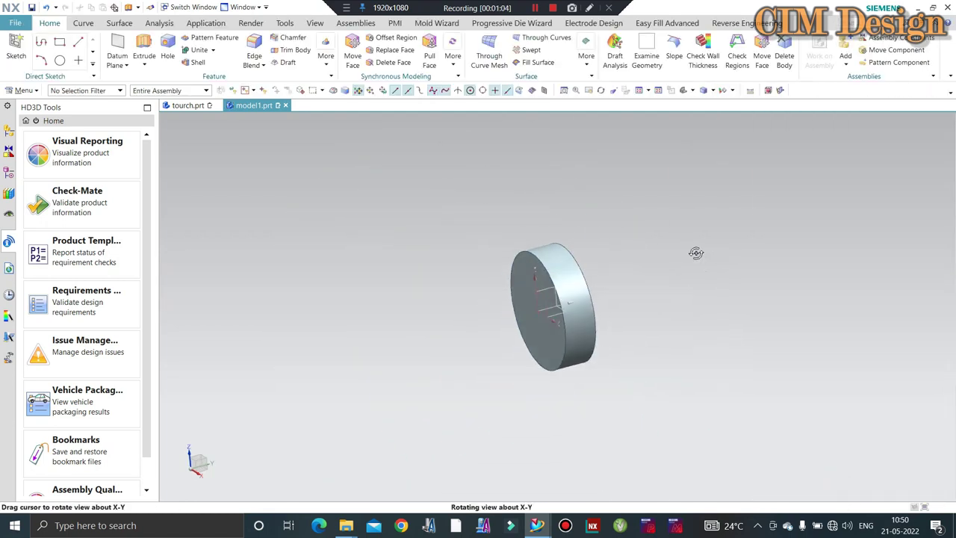
pyautogui.moveTo(695, 252)
pyautogui.mouseDown(button='middle')
pyautogui.moveTo(670, 252)
pyautogui.moveTo(689, 260)
pyautogui.moveTo(623, 309)
pyautogui.moveTo(545, 273)
pyautogui.mouseUp(button='middle')
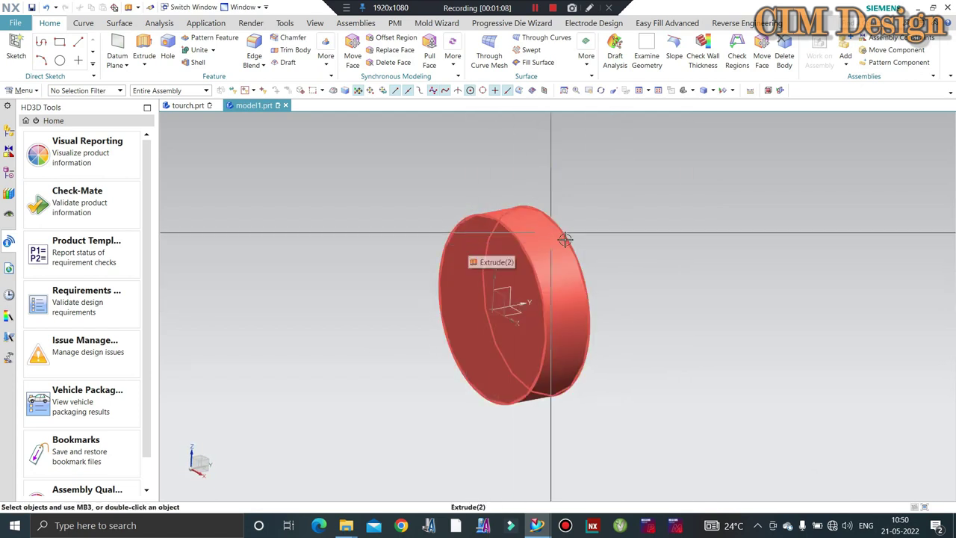
pyautogui.moveTo(565, 239); pyautogui.dragTo(512, 226, button='middle')
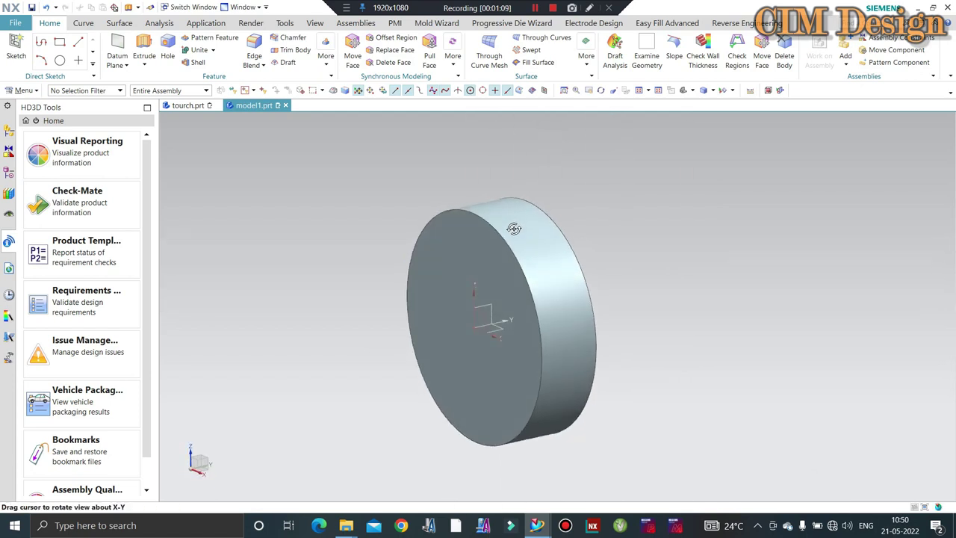
pyautogui.click(179, 106)
pyautogui.moveTo(704, 303)
pyautogui.mouseDown(button='middle')
pyautogui.moveTo(568, 336)
pyautogui.moveTo(522, 313)
pyautogui.mouseUp(button='middle')
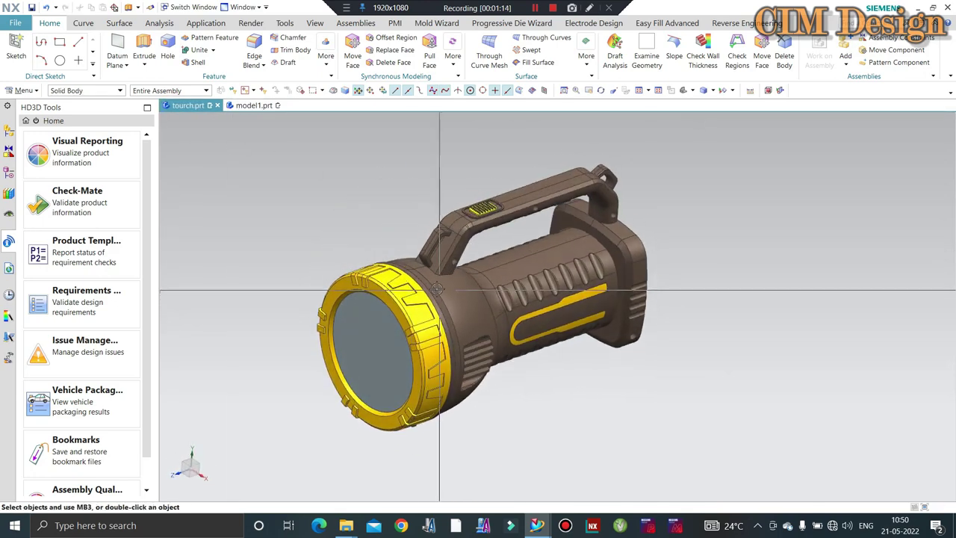
pyautogui.click(243, 111)
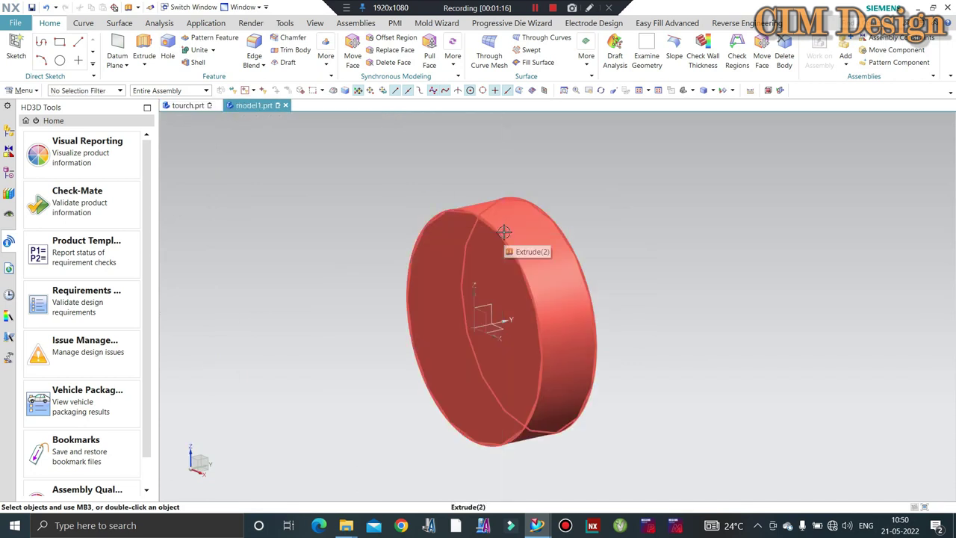
pyautogui.hotkey('ctrl', 'j')
# Recolour the Extrude(2) cylinder yellow through Edit Object Display
pyautogui.click(585, 247)
pyautogui.click(878, 211)
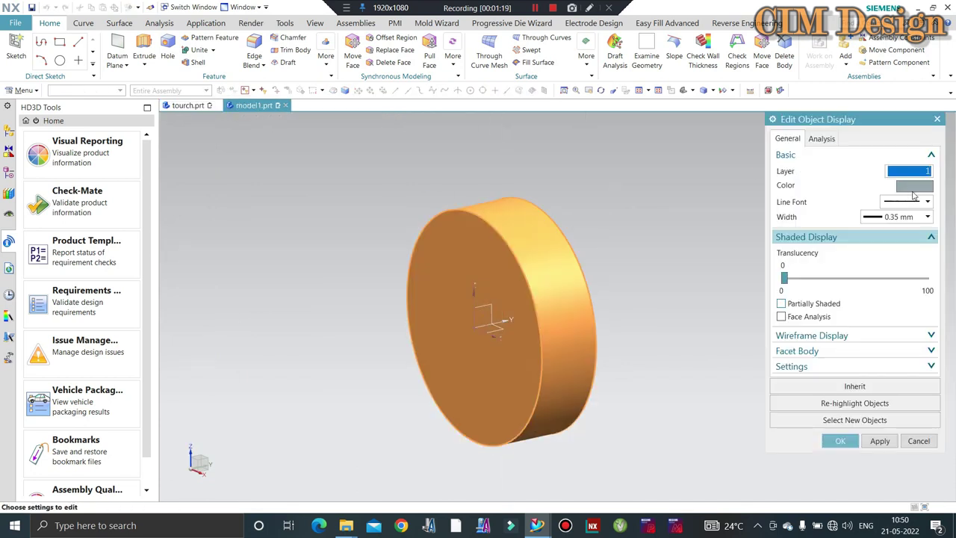
pyautogui.click(912, 187)
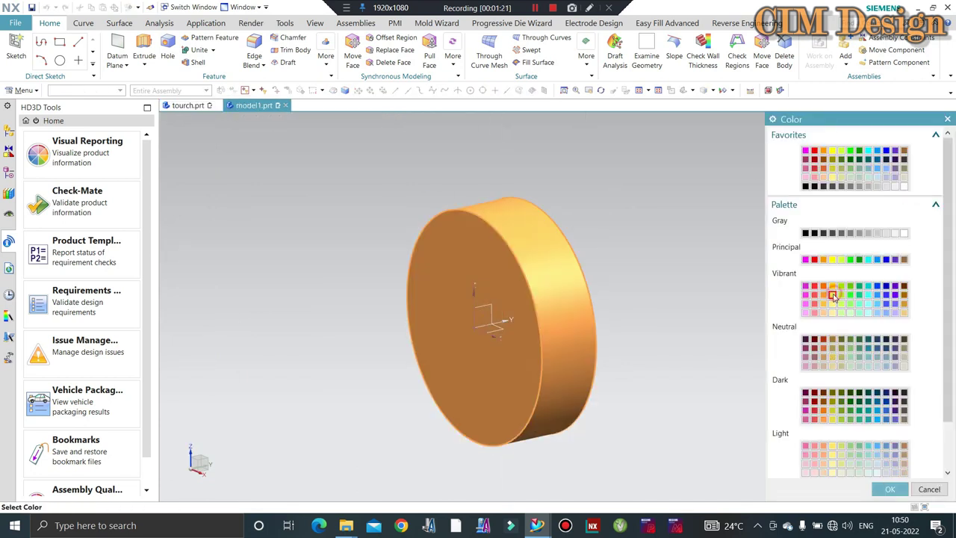
pyautogui.doubleClick(833, 294)
pyautogui.click(847, 439)
pyautogui.moveTo(644, 245)
pyautogui.mouseDown(button='middle')
pyautogui.moveTo(639, 224)
pyautogui.moveTo(589, 232)
pyautogui.mouseUp(button='middle')
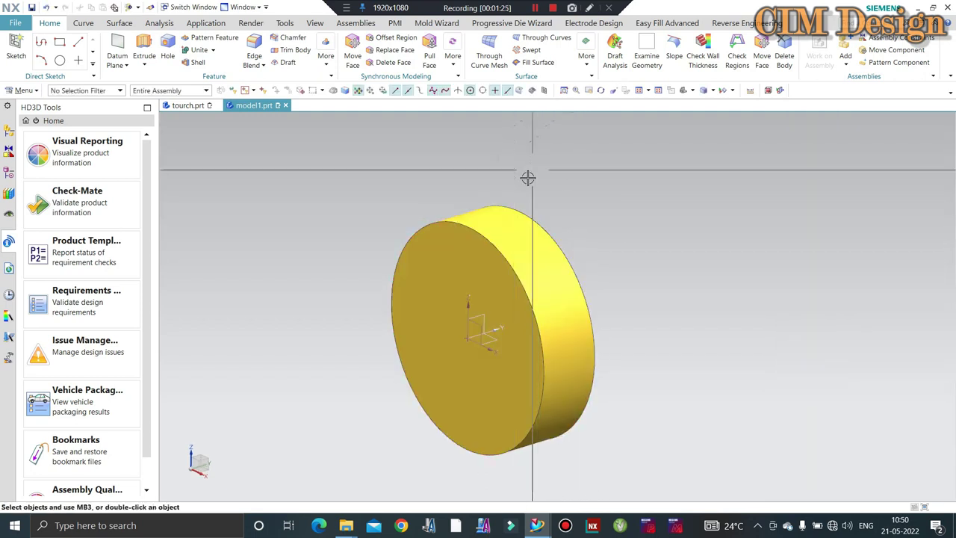
pyautogui.moveTo(544, 220); pyautogui.dragTo(497, 194, button='middle')
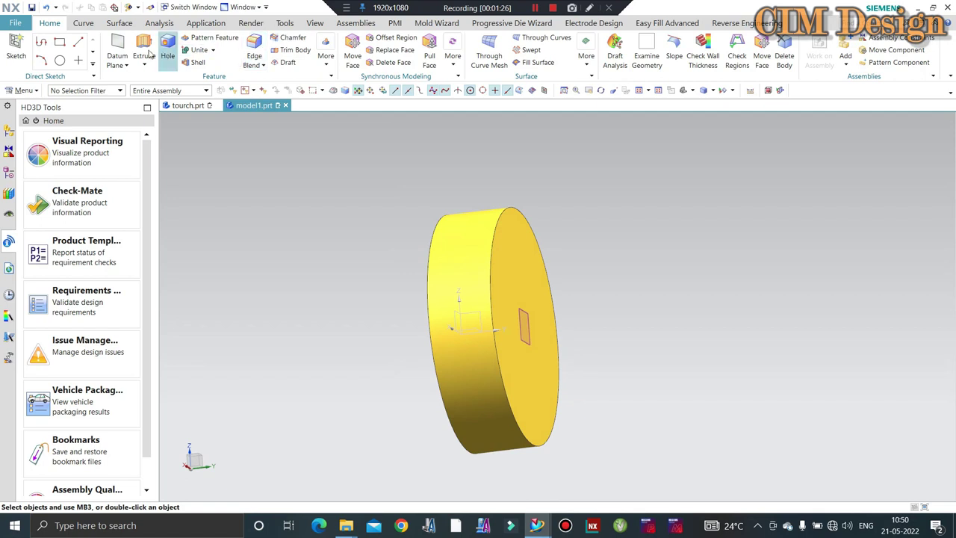
# Chain three datum planes off the disc's front face at offsets of 50, 90 and 25 mm
pyautogui.click(518, 264)
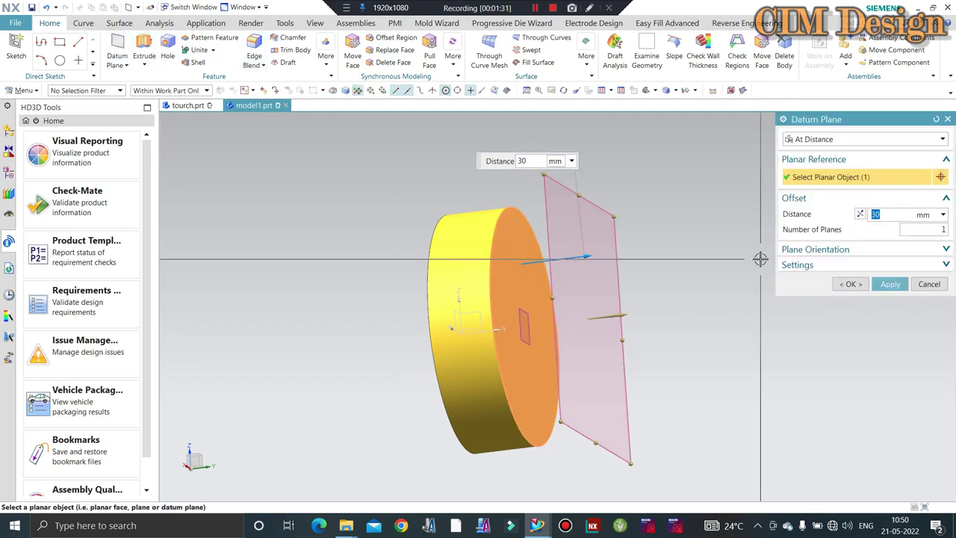
pyautogui.write('50')
pyautogui.press('Return')
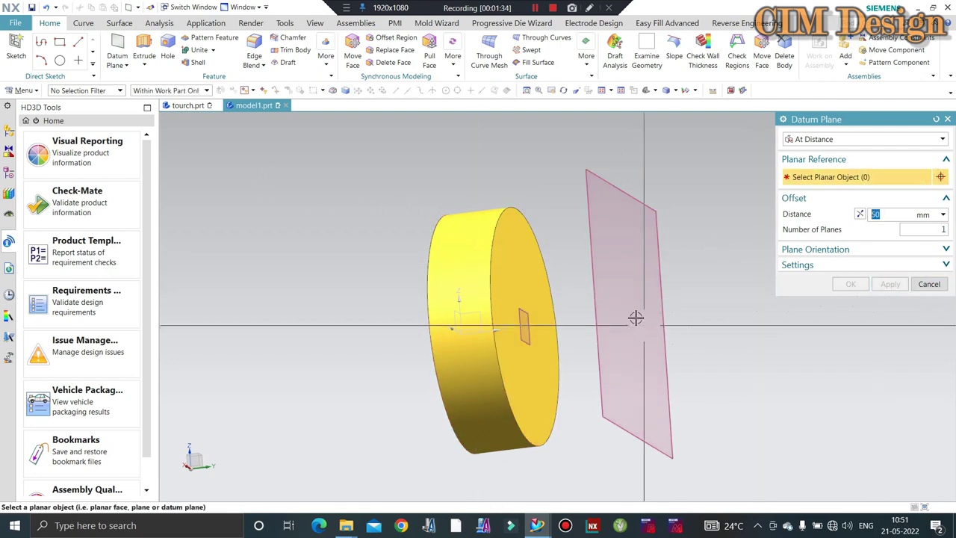
pyautogui.click(622, 193)
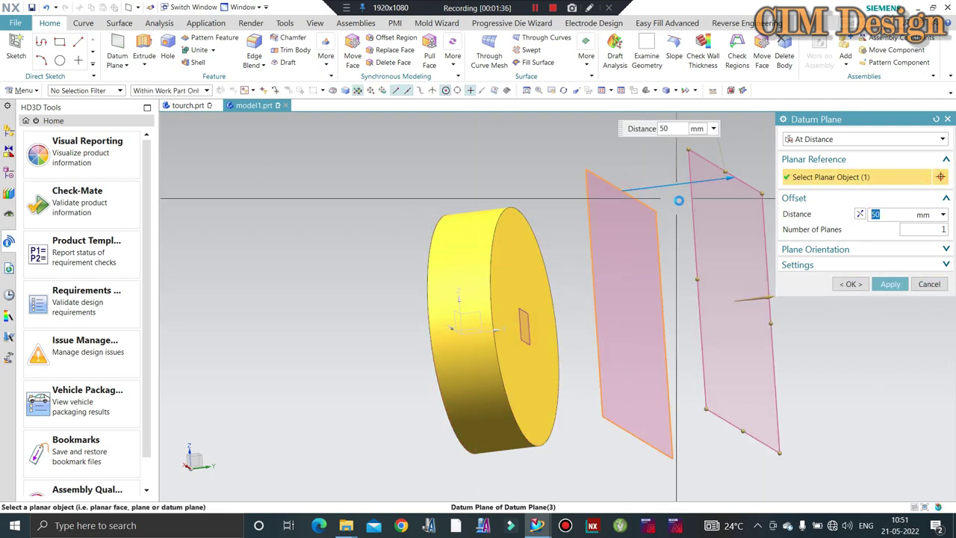
pyautogui.write('90')
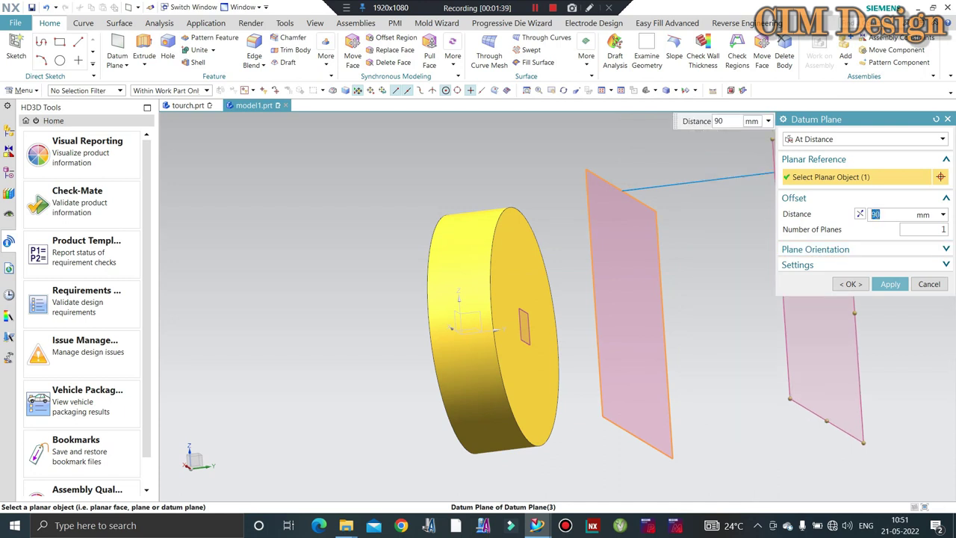
pyautogui.click(885, 288)
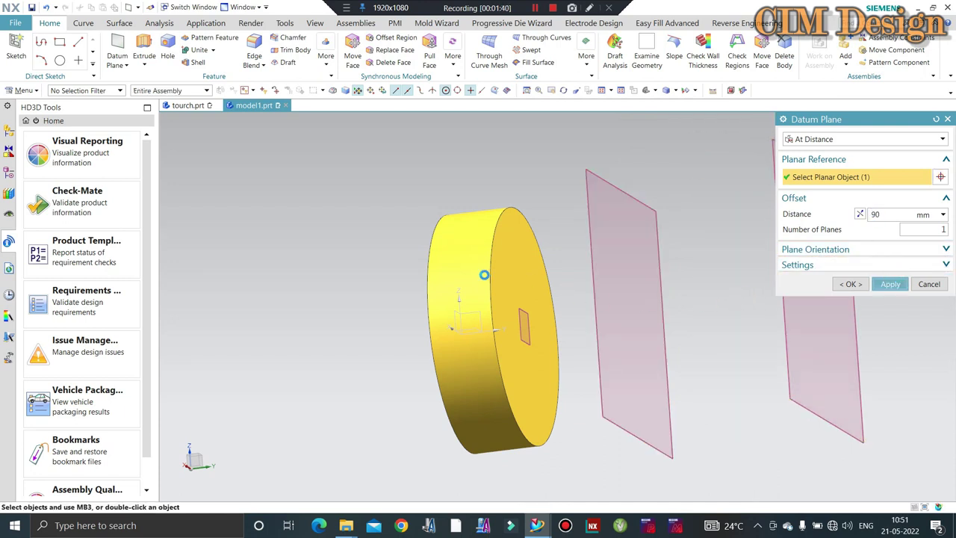
pyautogui.scroll(-3, 462, 286)
pyautogui.click(648, 254)
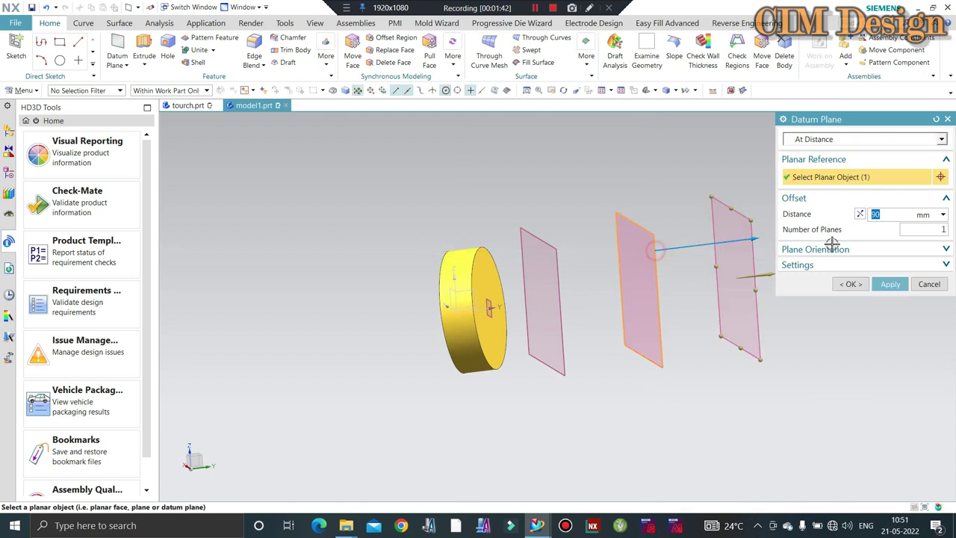
pyautogui.write('25')
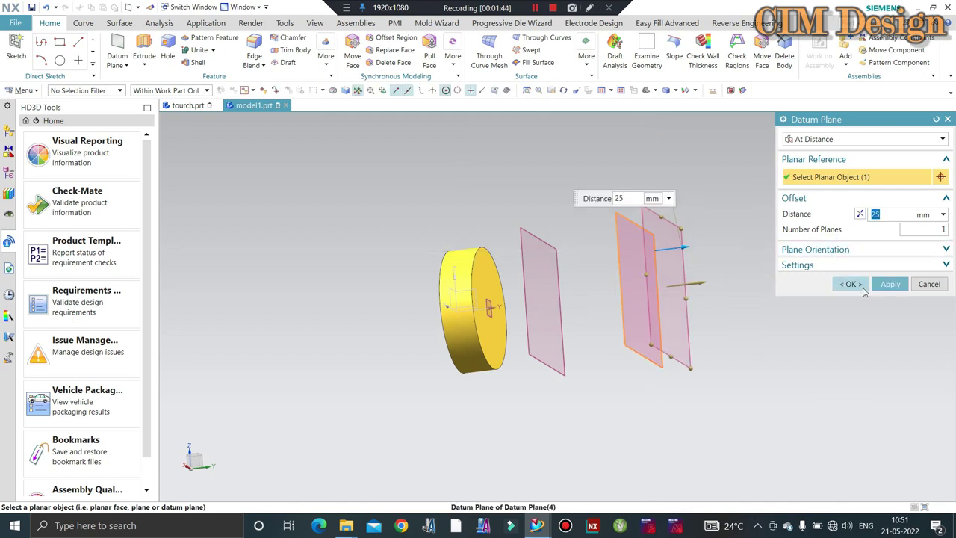
pyautogui.click(851, 284)
pyautogui.moveTo(518, 156); pyautogui.dragTo(476, 224, button='middle')
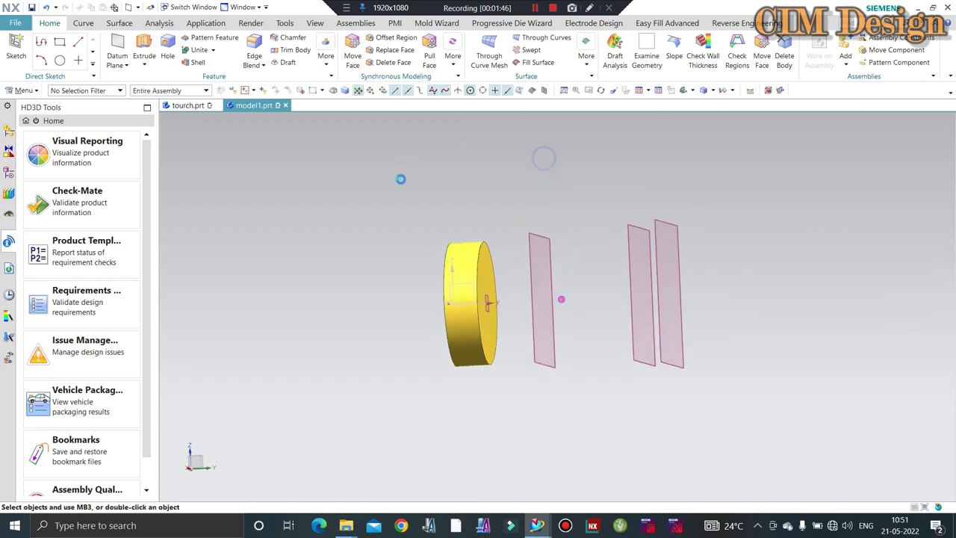
pyautogui.click(180, 107)
pyautogui.moveTo(411, 248); pyautogui.dragTo(324, 263, button='middle')
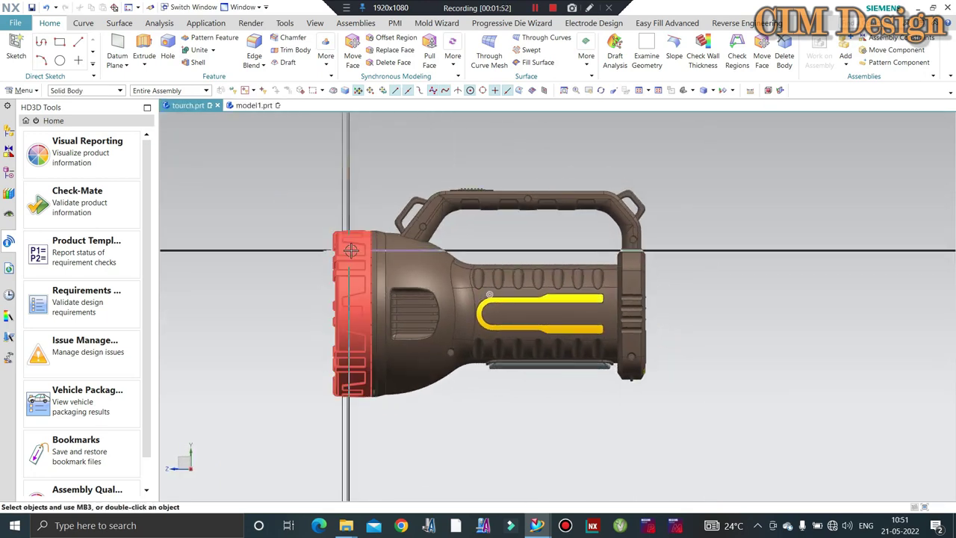
pyautogui.scroll(4, 336, 252)
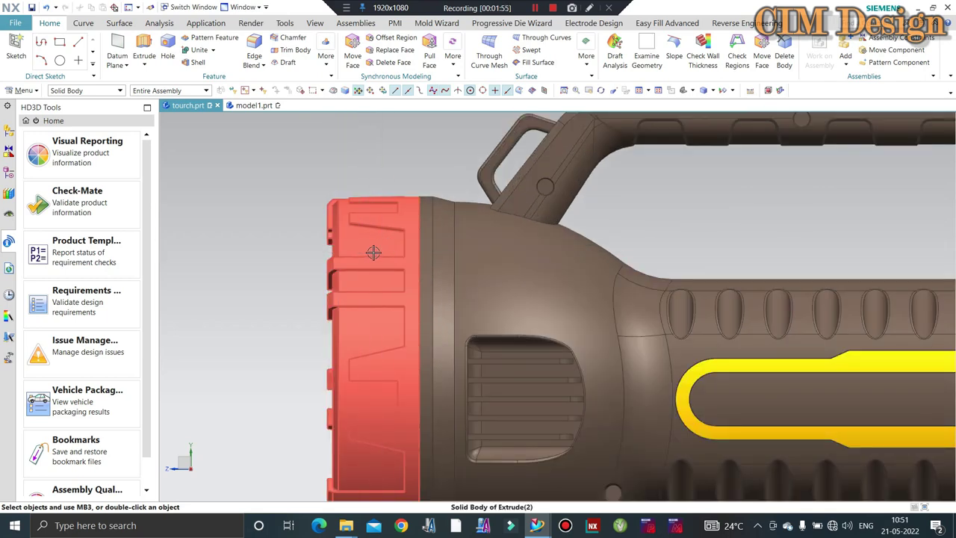
pyautogui.scroll(-1, 373, 251)
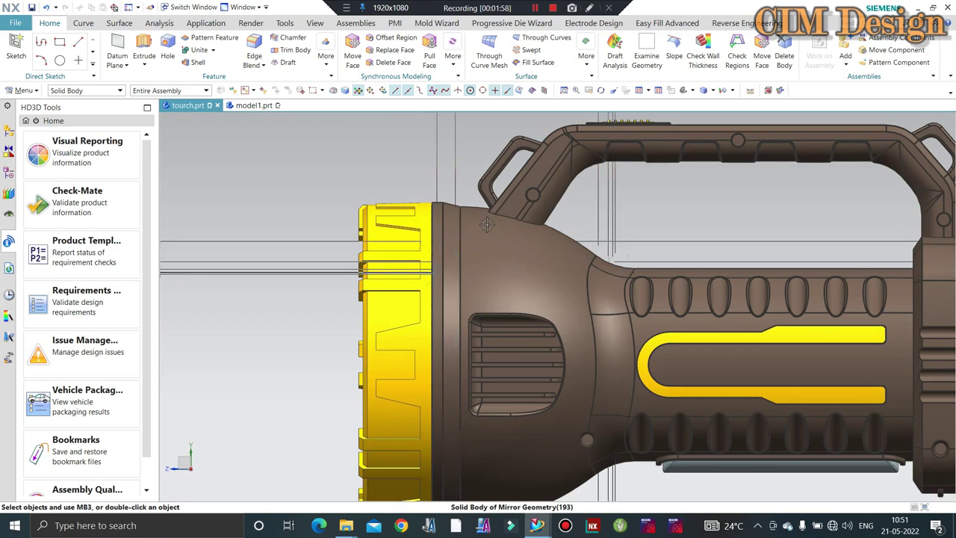
pyautogui.scroll(-2, 552, 268)
pyautogui.scroll(1, 568, 267)
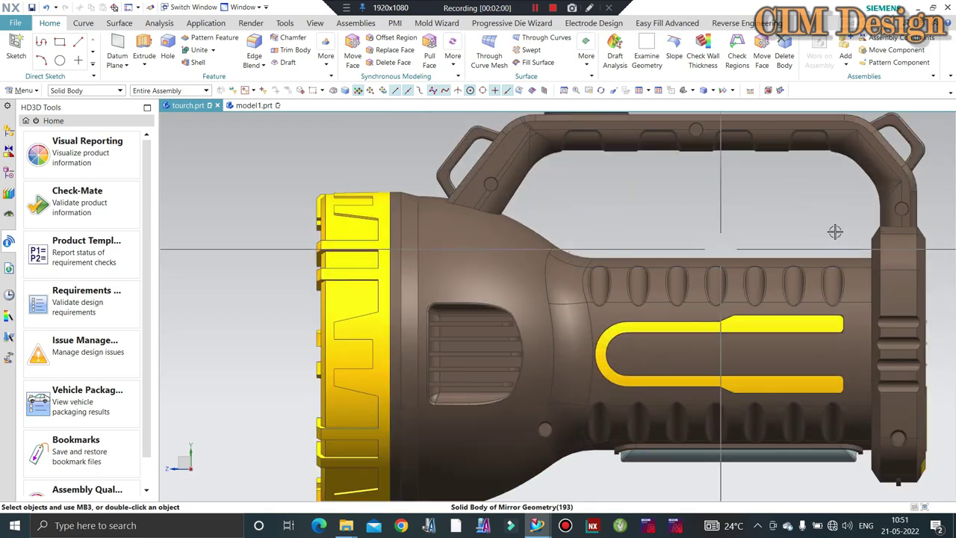
pyautogui.click(869, 239)
pyautogui.scroll(2, 881, 262)
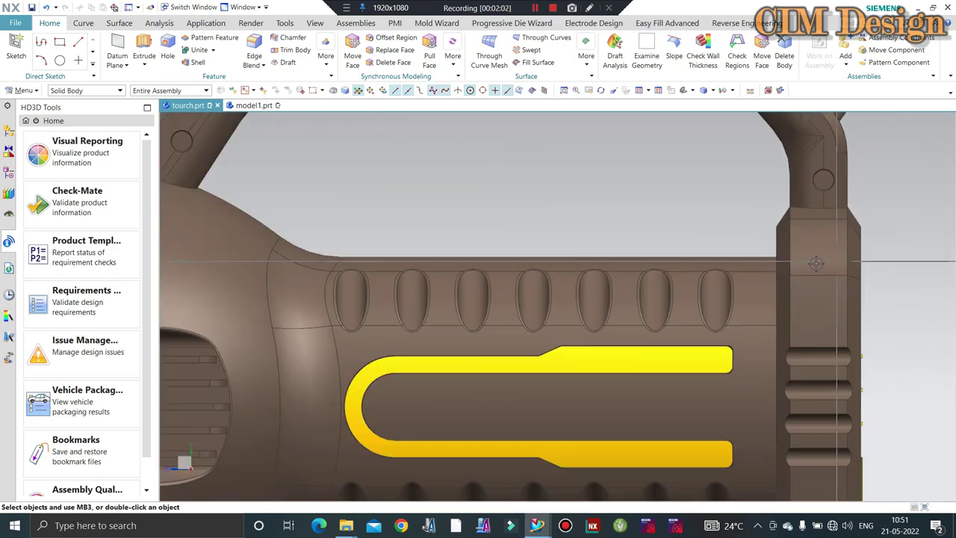
pyautogui.scroll(-2, 814, 261)
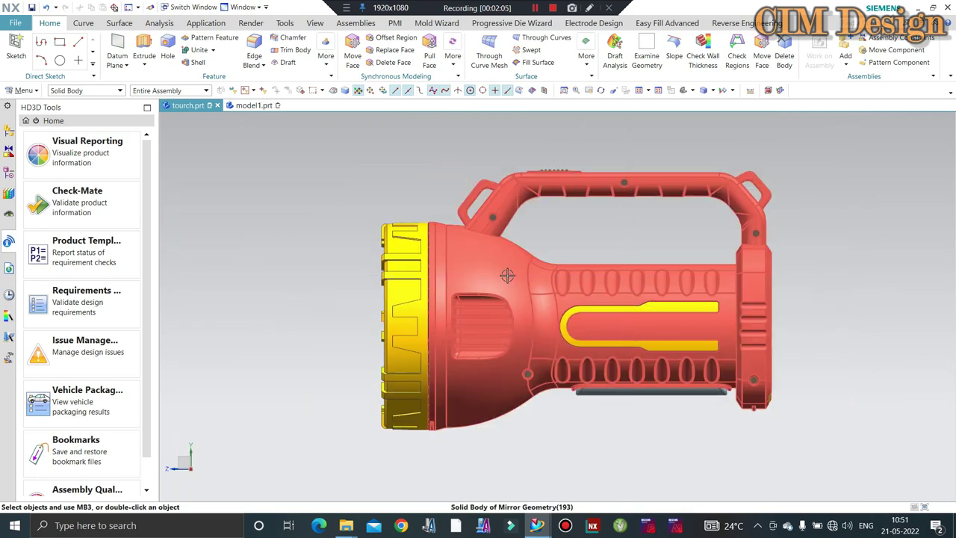
pyautogui.moveTo(642, 275); pyautogui.dragTo(381, 186, button='middle')
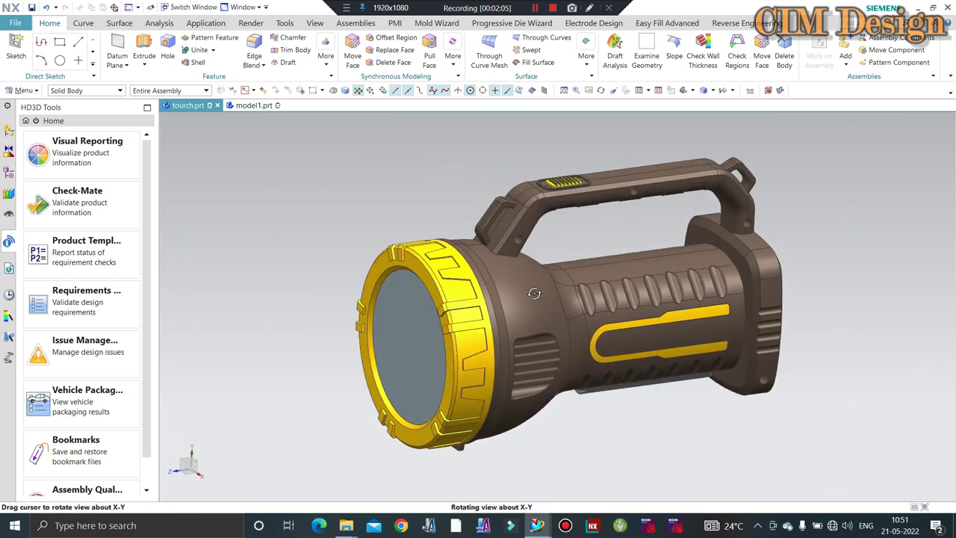
pyautogui.click(253, 105)
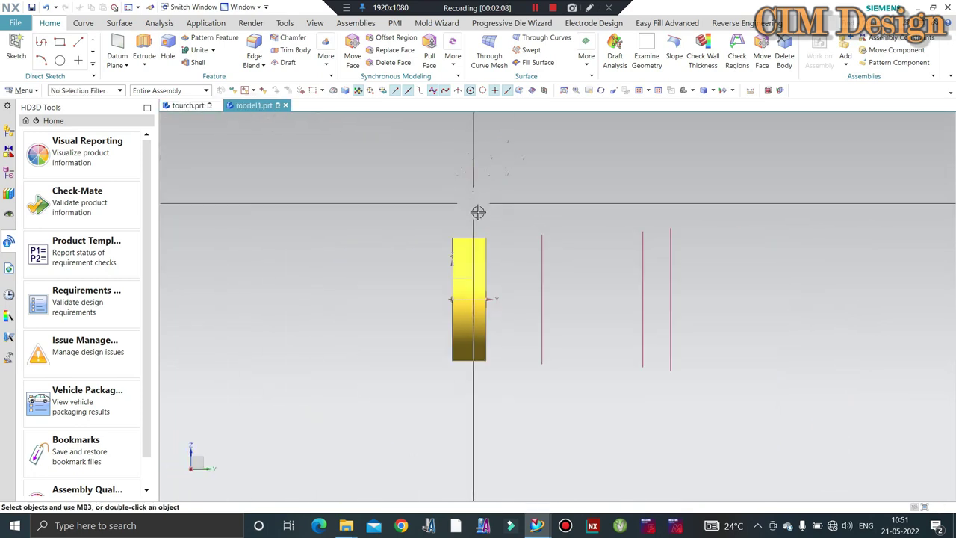
pyautogui.moveTo(478, 211)
pyautogui.mouseDown(button='middle')
pyautogui.moveTo(497, 244)
pyautogui.moveTo(571, 213)
pyautogui.moveTo(570, 181)
pyautogui.mouseUp(button='middle')
pyautogui.press('F8')
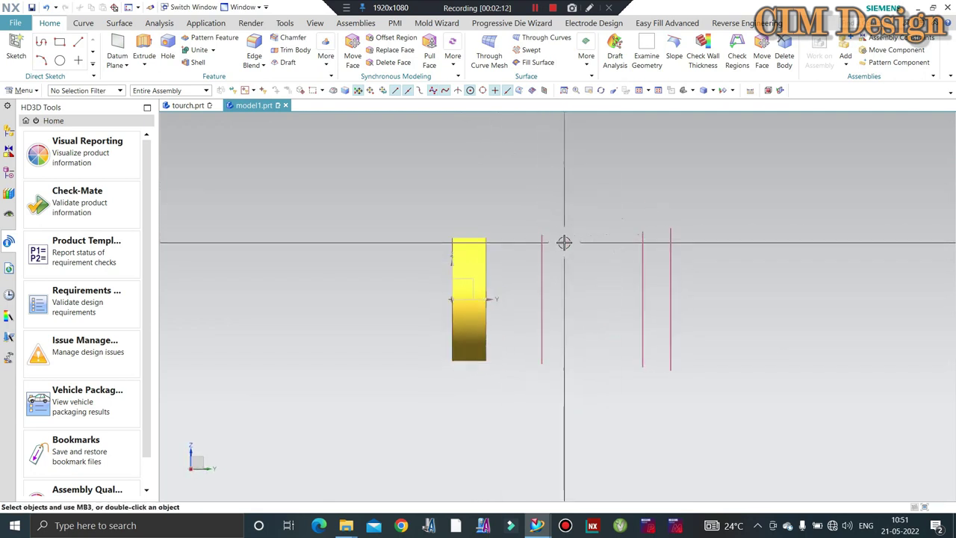
pyautogui.scroll(2, 527, 277)
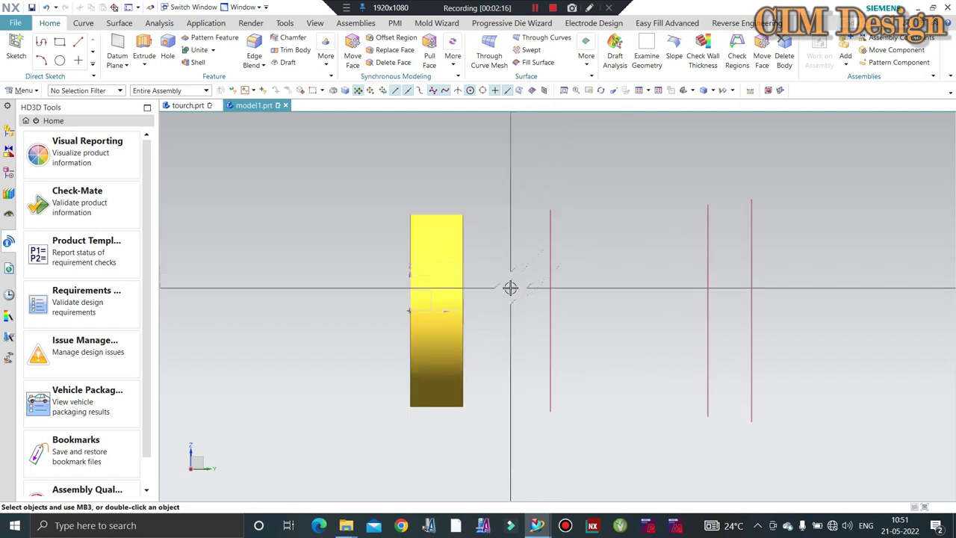
pyautogui.moveTo(476, 271)
pyautogui.mouseDown(button='middle')
pyautogui.moveTo(604, 321)
pyautogui.moveTo(569, 307)
pyautogui.moveTo(576, 316)
pyautogui.mouseUp(button='middle')
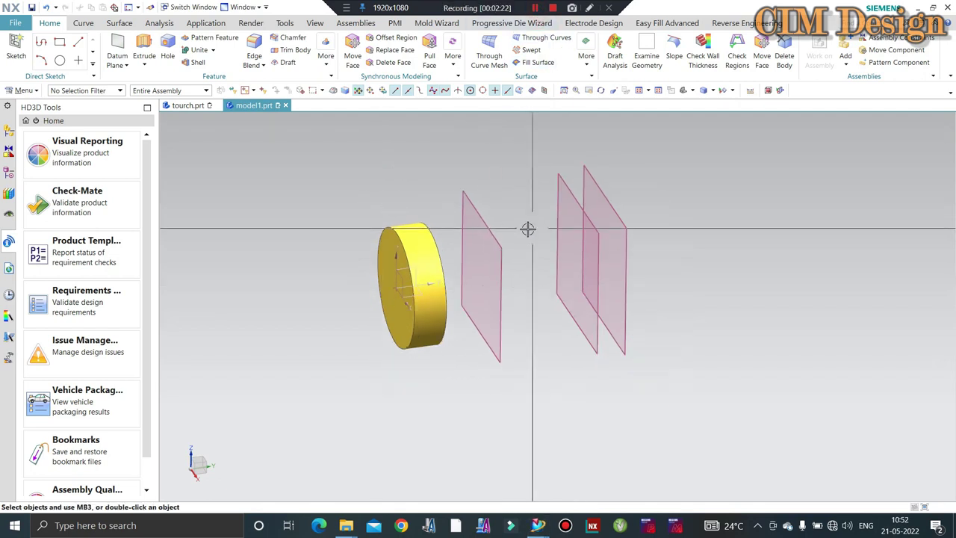
# Apply the thin extrusion that forms the solid yellow disc
pyautogui.moveTo(527, 228)
pyautogui.mouseDown(button='middle')
pyautogui.moveTo(301, 292)
pyautogui.moveTo(226, 214)
pyautogui.mouseUp(button='middle')
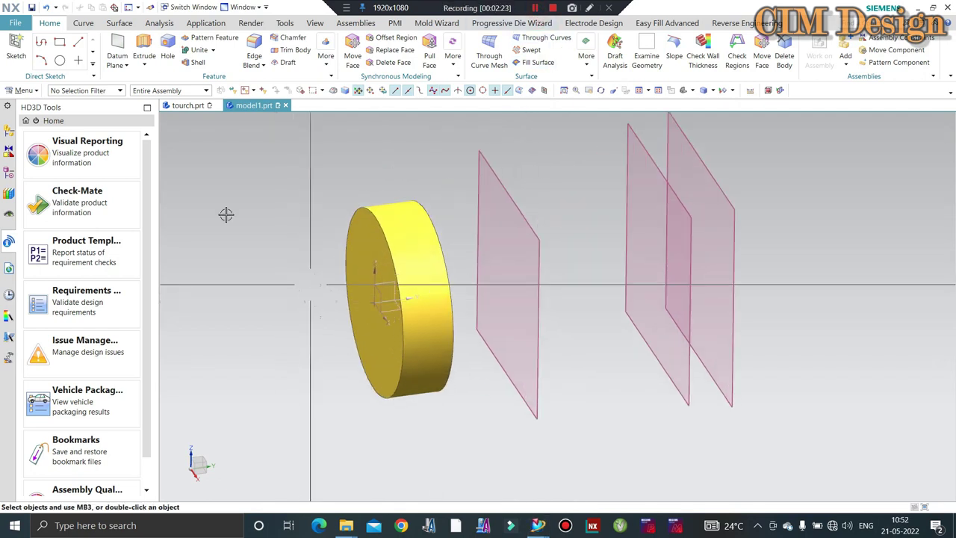
pyautogui.click(139, 42)
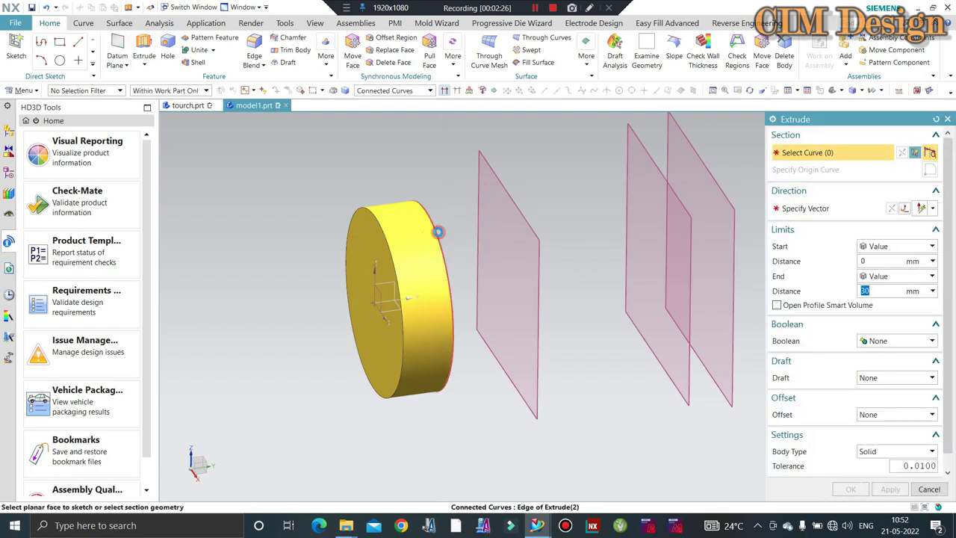
pyautogui.click(438, 232)
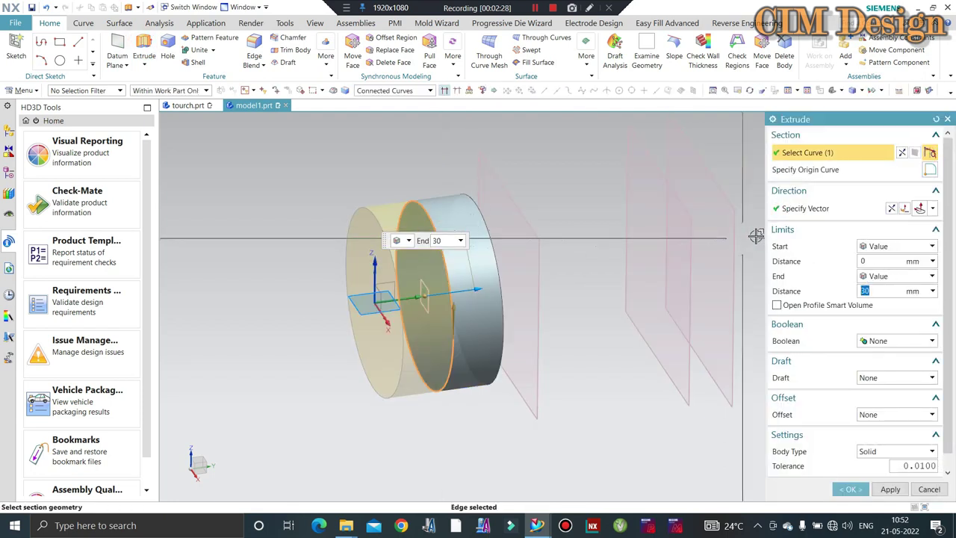
pyautogui.write('3')
pyautogui.write('5')
pyautogui.press('Return')
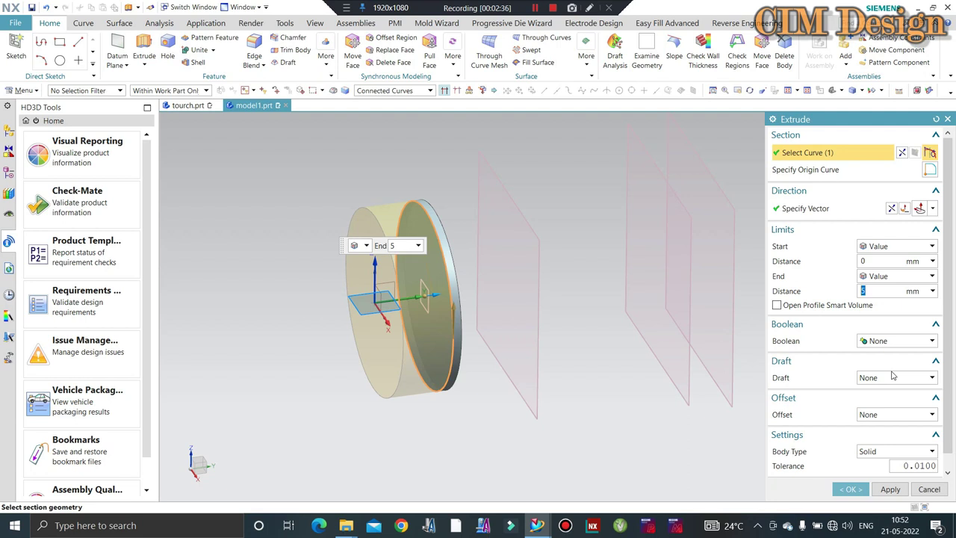
pyautogui.click(889, 489)
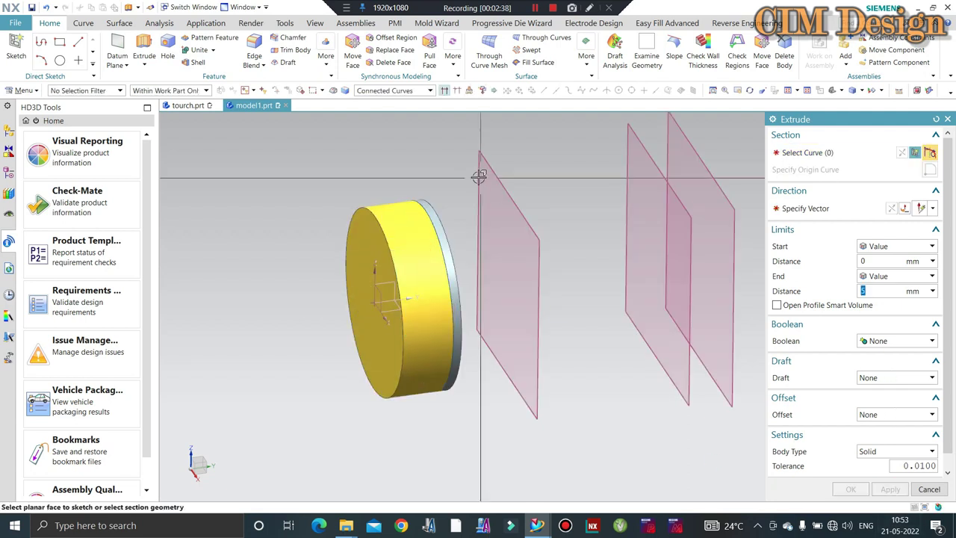
# Extrude an 8 mm ring from the disc's edge with a 5° draft from section
pyautogui.click(437, 215)
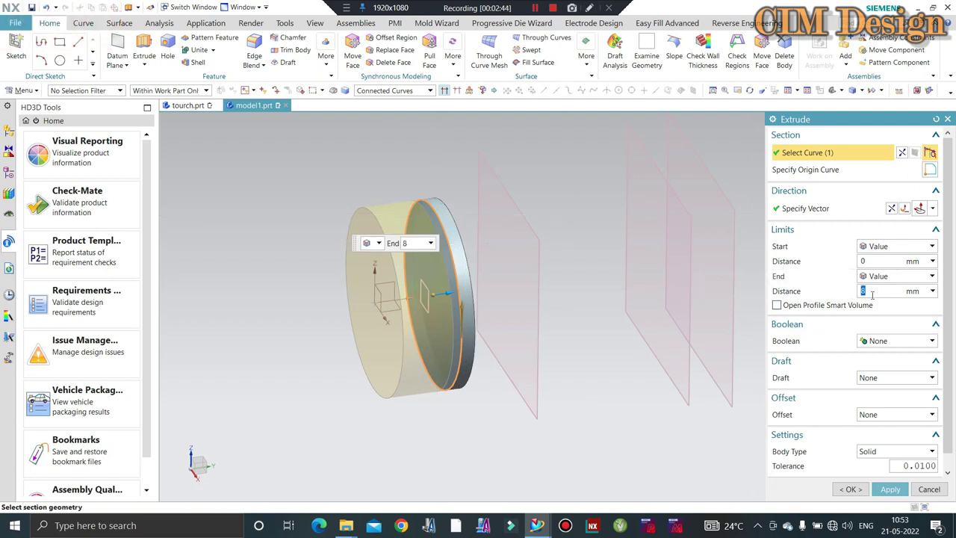
pyautogui.click(881, 380)
pyautogui.click(878, 406)
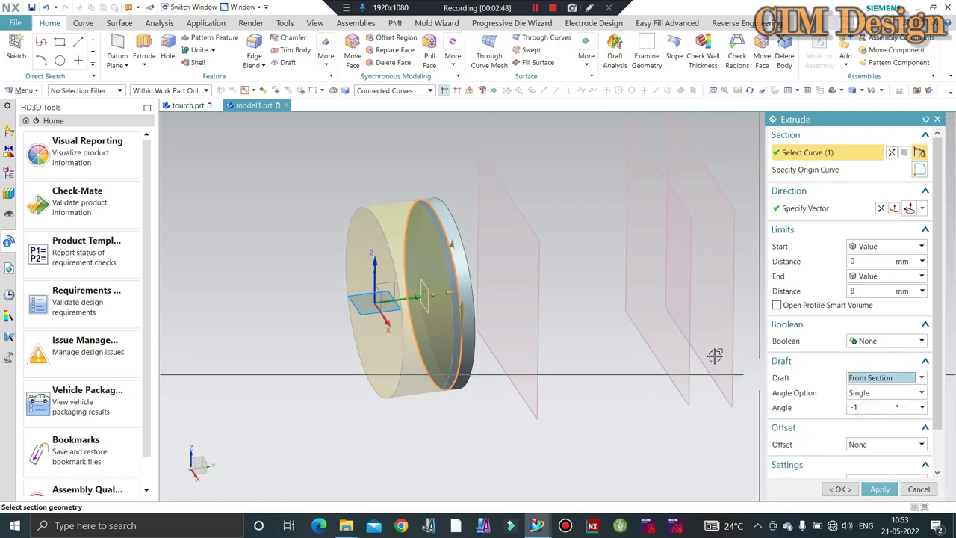
pyautogui.moveTo(548, 299); pyautogui.dragTo(527, 266, button='middle')
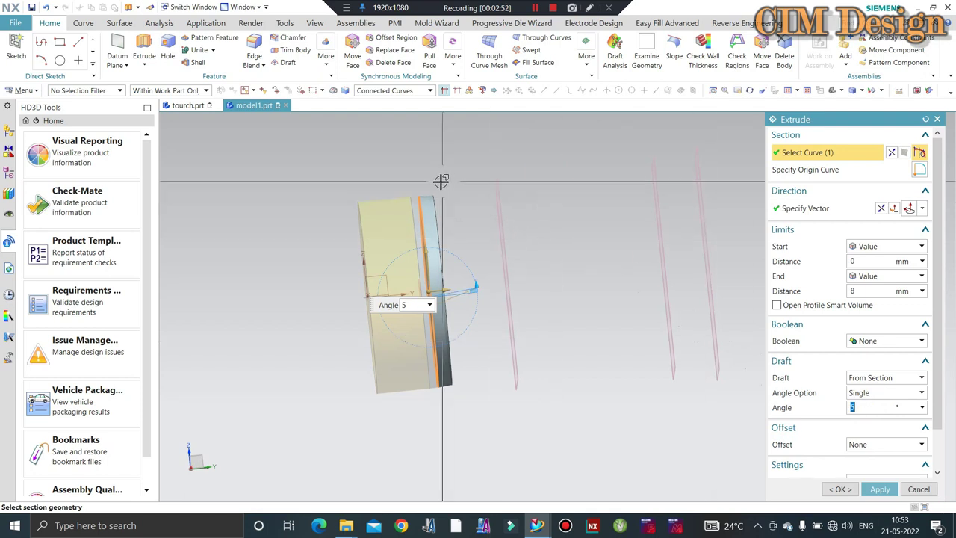
pyautogui.scroll(-2, 441, 179)
pyautogui.scroll(-1, 420, 207)
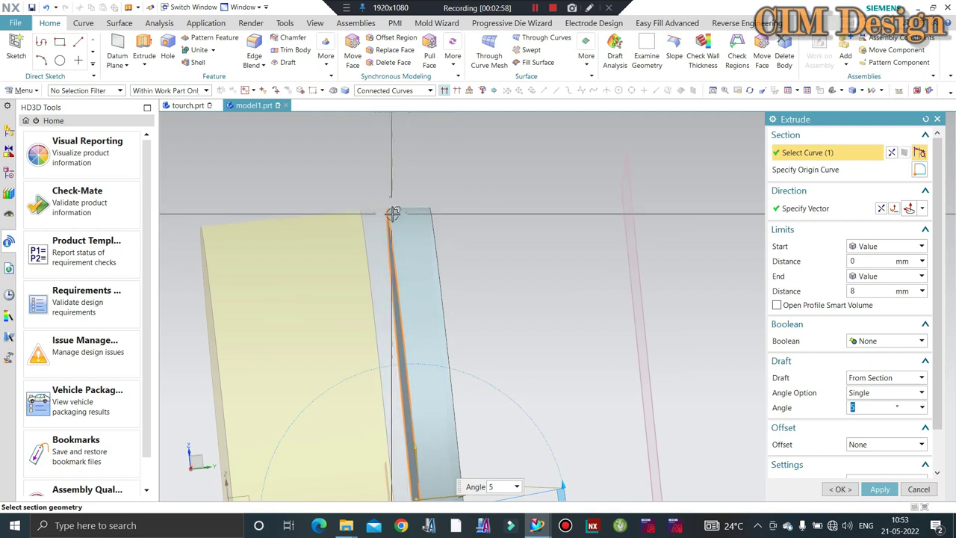
pyautogui.click(876, 489)
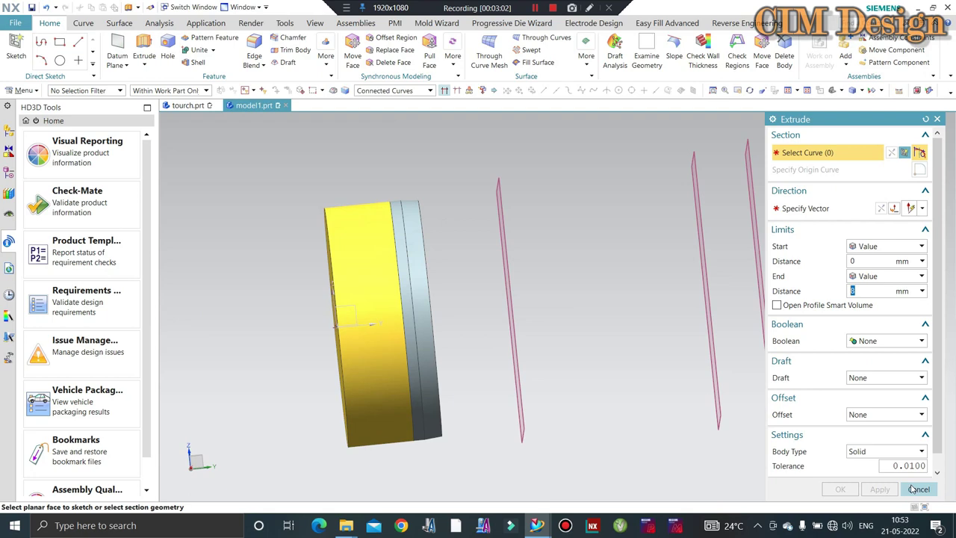
pyautogui.click(917, 489)
pyautogui.moveTo(454, 263)
pyautogui.mouseDown(button='middle')
pyautogui.moveTo(495, 276)
pyautogui.moveTo(503, 311)
pyautogui.moveTo(495, 262)
pyautogui.moveTo(467, 271)
pyautogui.moveTo(608, 234)
pyautogui.mouseUp(button='middle')
pyautogui.scroll(2, 632, 247)
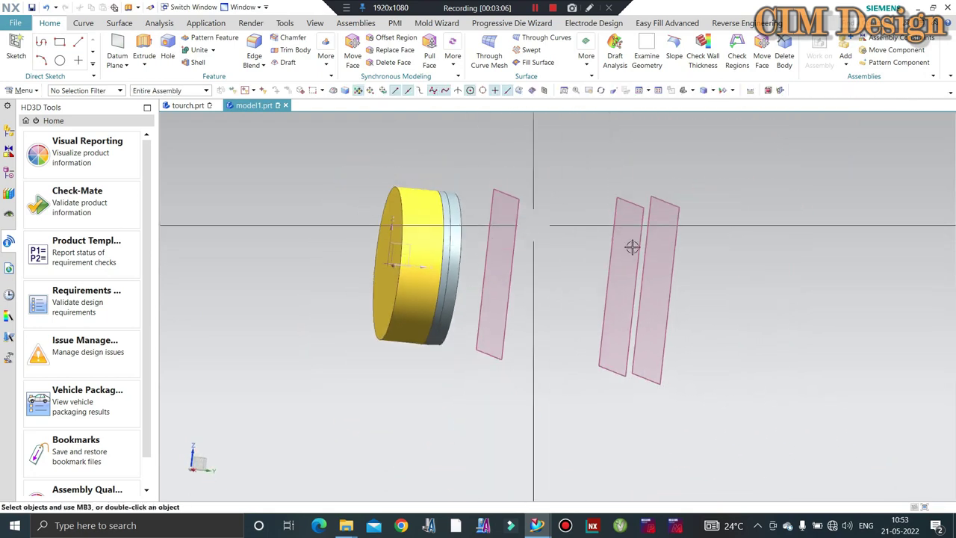
pyautogui.scroll(1, 665, 241)
pyautogui.scroll(1, 672, 233)
pyautogui.moveTo(672, 231)
pyautogui.mouseDown(button='middle')
pyautogui.moveTo(637, 247)
pyautogui.moveTo(586, 309)
pyautogui.moveTo(540, 283)
pyautogui.moveTo(561, 259)
pyautogui.moveTo(172, 124)
pyautogui.mouseUp(button='middle')
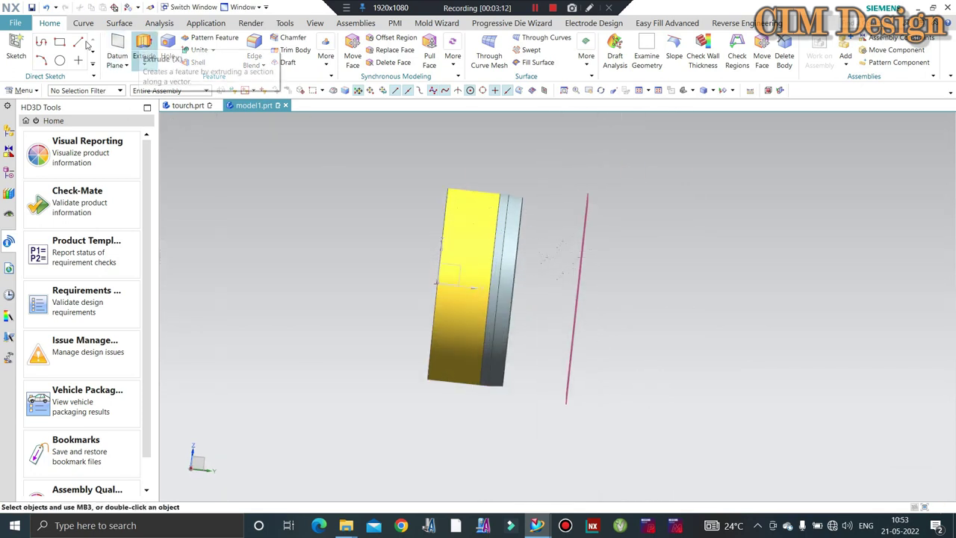
# Begin a sketch on the datum plane, then check the finished torch part for reference
pyautogui.click(16, 45)
pyautogui.moveTo(604, 238); pyautogui.dragTo(578, 225, button='middle')
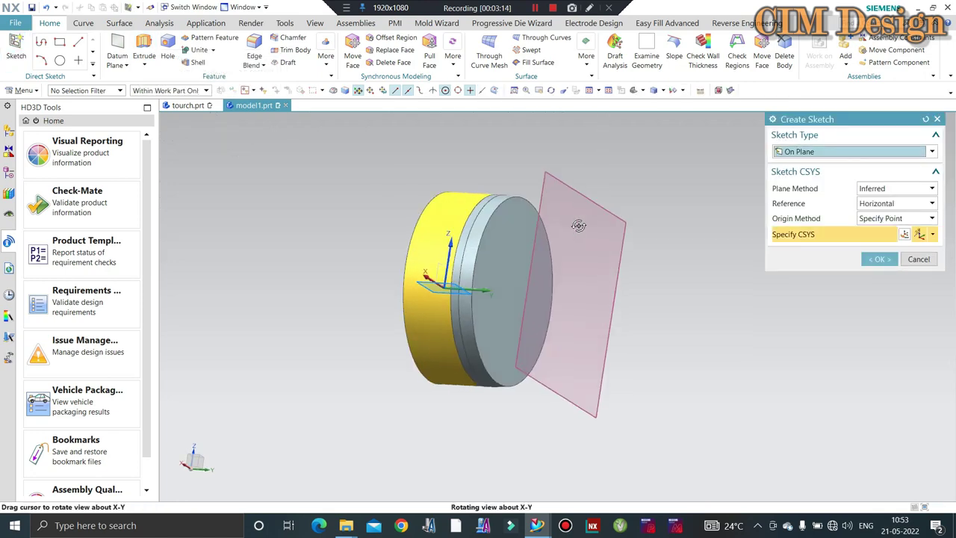
pyautogui.click(597, 241)
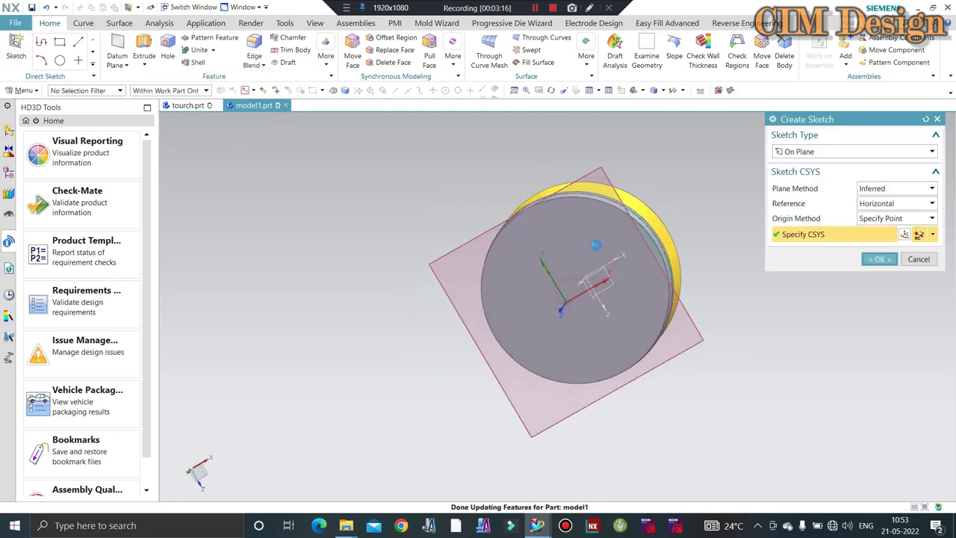
pyautogui.middleClick(596, 244)
pyautogui.click(177, 106)
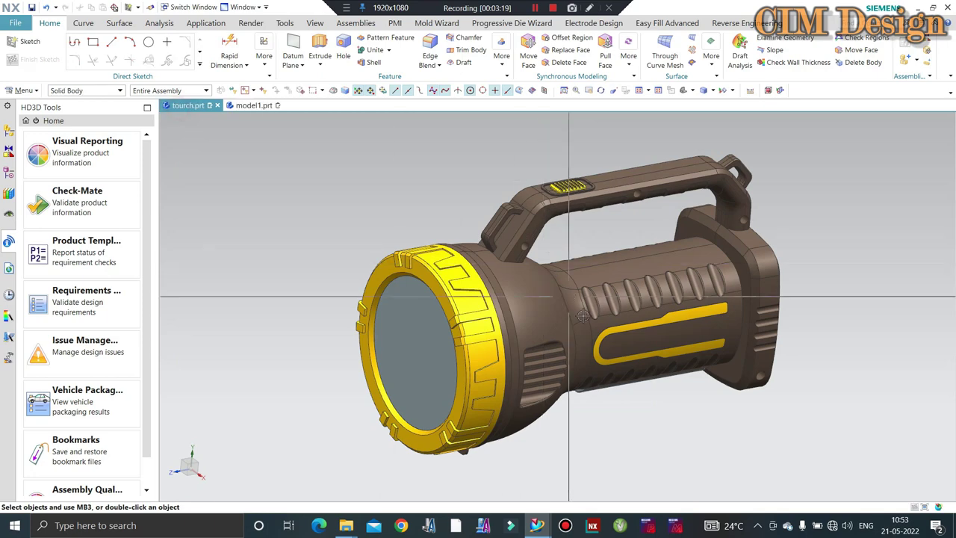
pyautogui.click(254, 106)
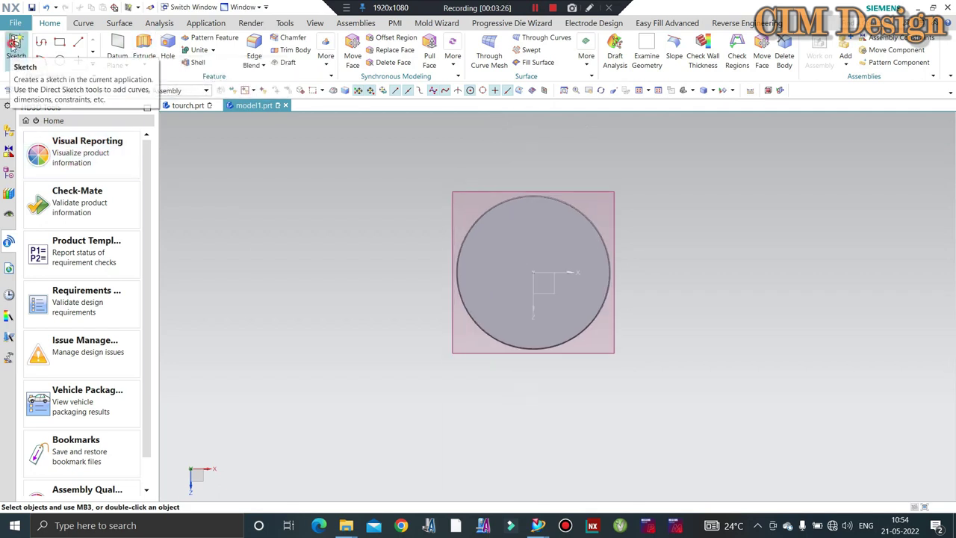
# Sketch a centred 70 mm diameter circle on the datum plane and finish the sketch
pyautogui.click(13, 47)
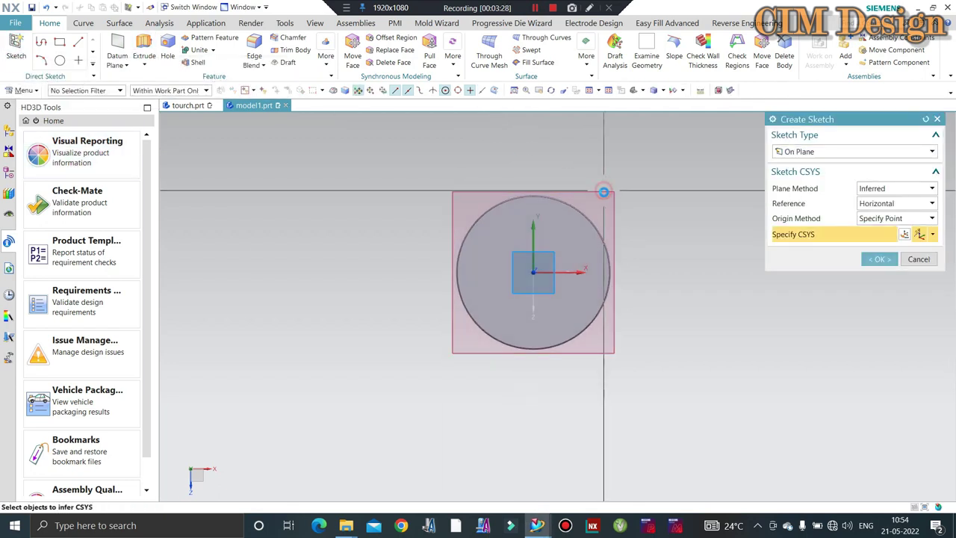
pyautogui.click(570, 188)
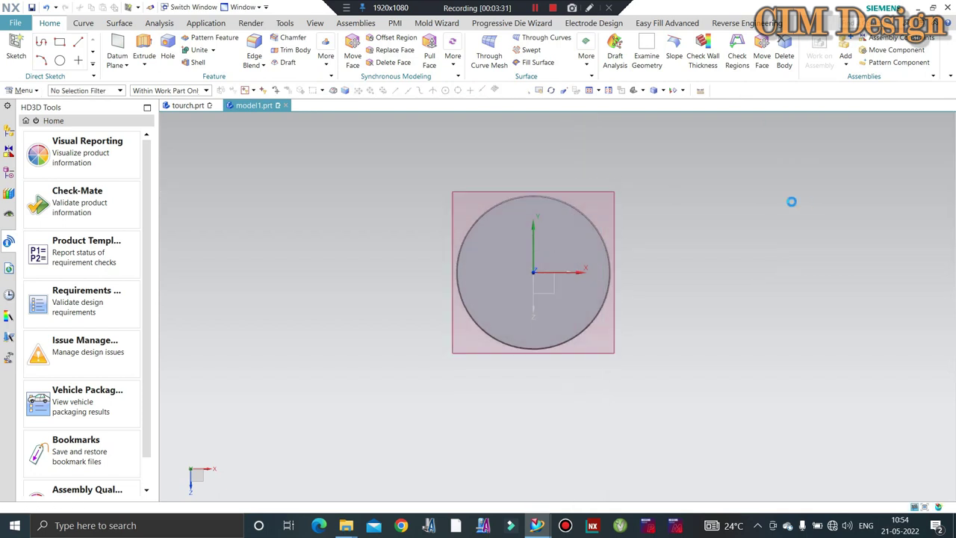
pyautogui.click(149, 42)
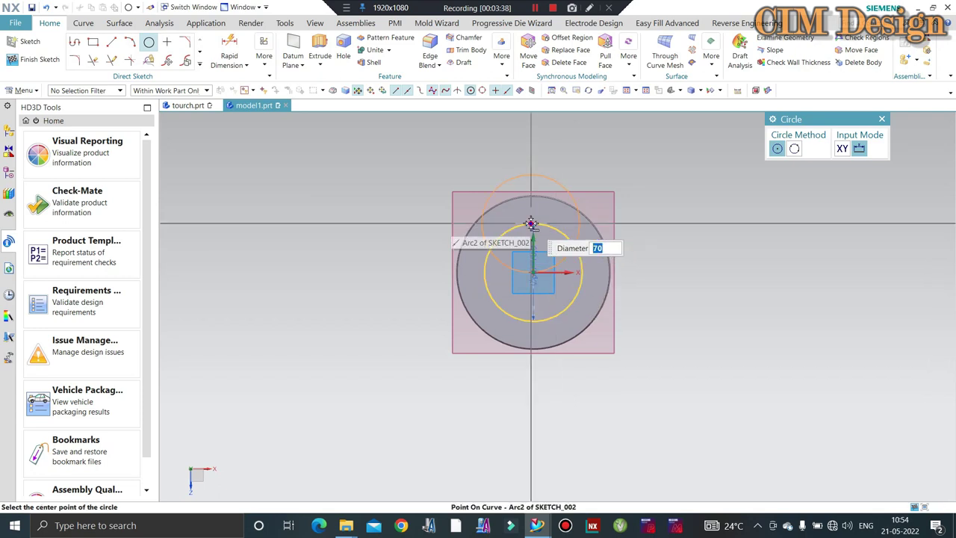
pyautogui.click(881, 119)
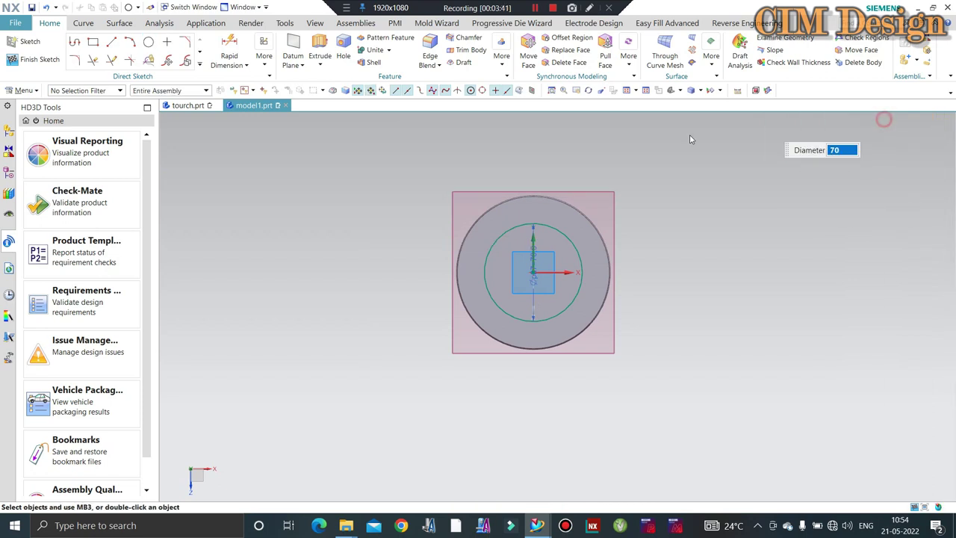
pyautogui.click(21, 63)
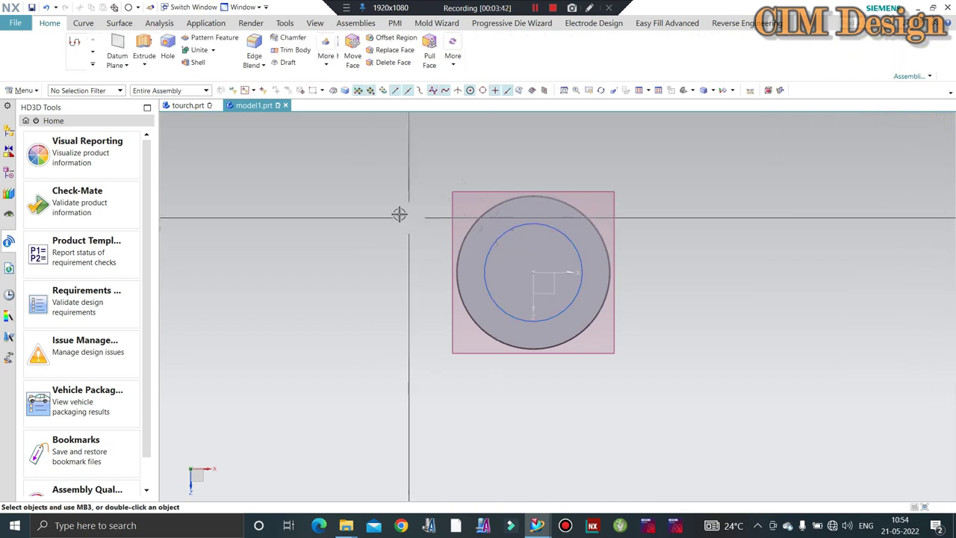
pyautogui.moveTo(398, 214)
pyautogui.mouseDown(button='middle')
pyautogui.moveTo(433, 258)
pyautogui.moveTo(443, 224)
pyautogui.moveTo(456, 239)
pyautogui.moveTo(454, 221)
pyautogui.moveTo(476, 230)
pyautogui.moveTo(448, 211)
pyautogui.moveTo(439, 222)
pyautogui.mouseUp(button='middle')
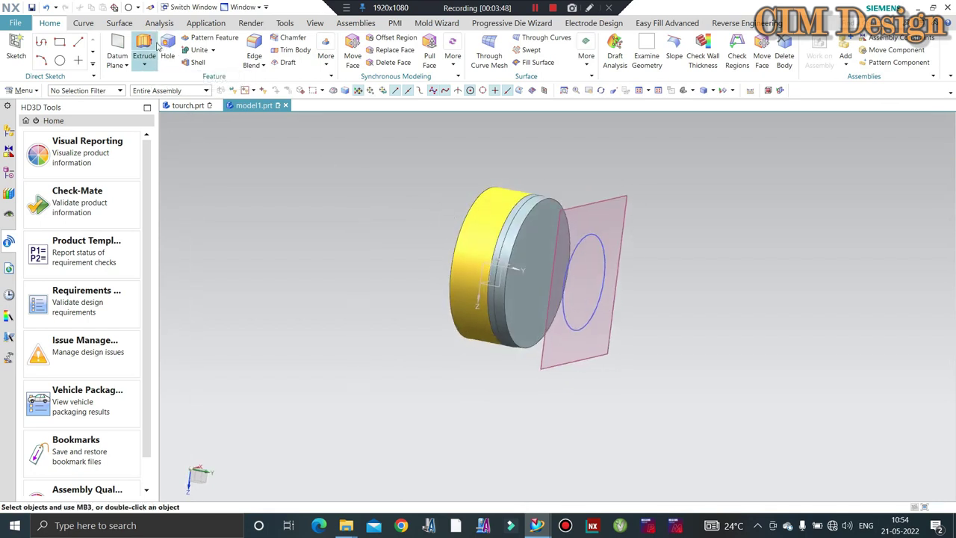
# Start a Through Curves surface using the ring edge and the 70 mm circle as sections
pyautogui.click(130, 27)
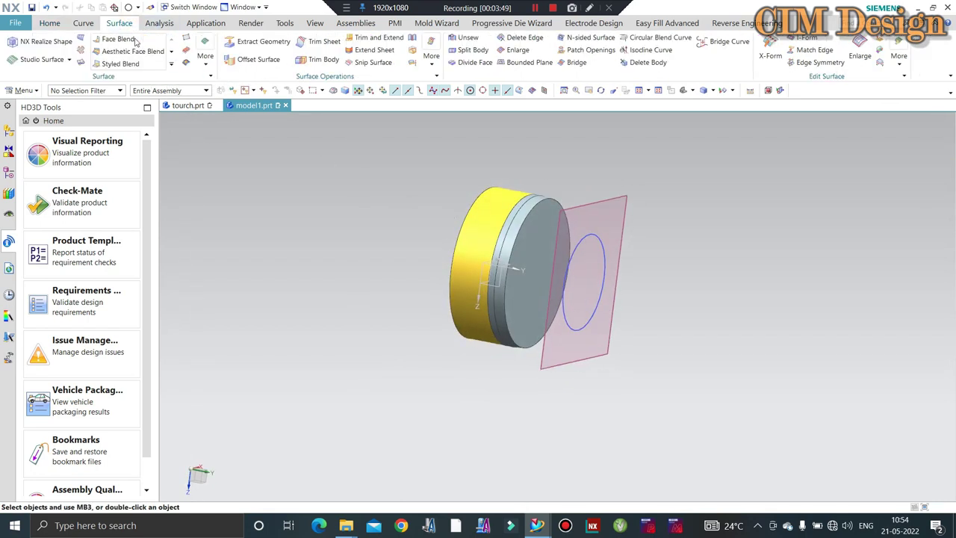
pyautogui.click(80, 38)
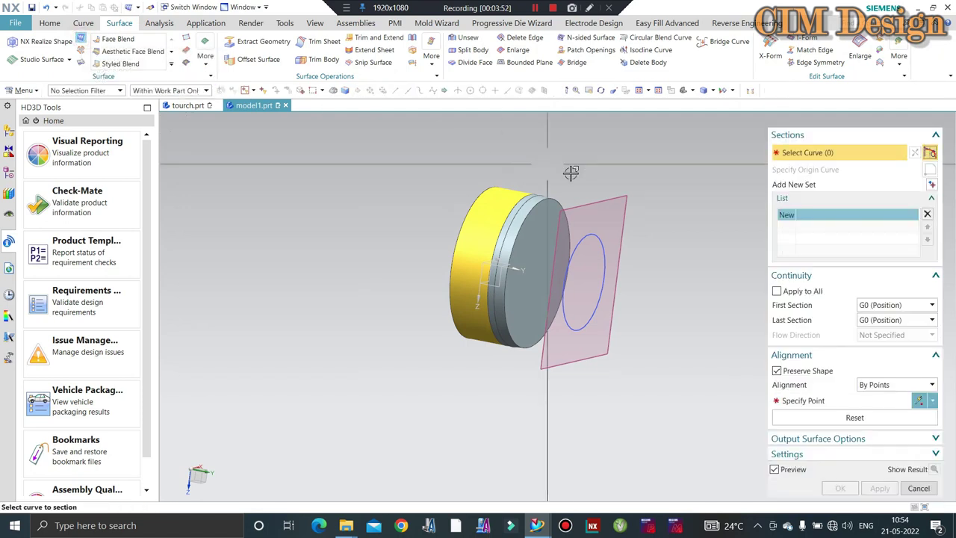
pyautogui.click(560, 224)
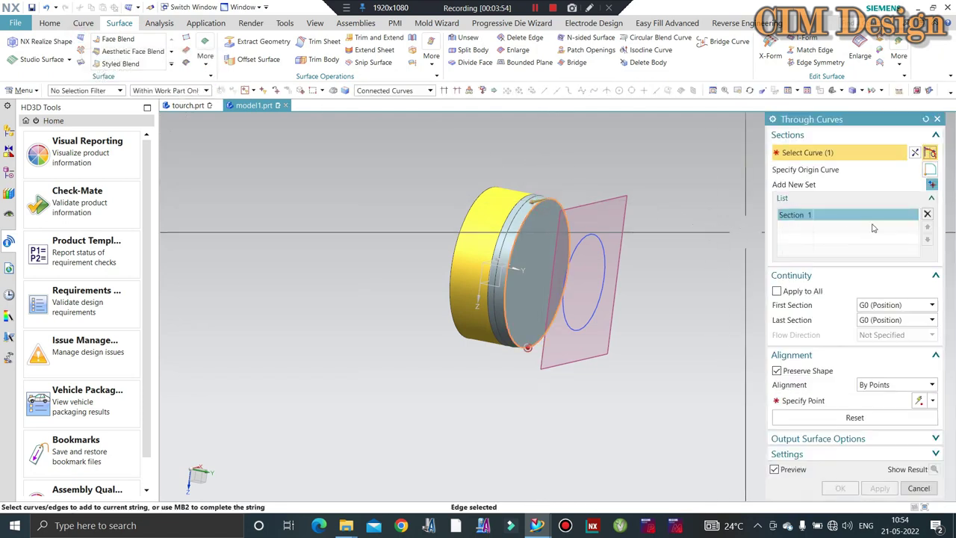
pyautogui.click(930, 184)
pyautogui.click(588, 239)
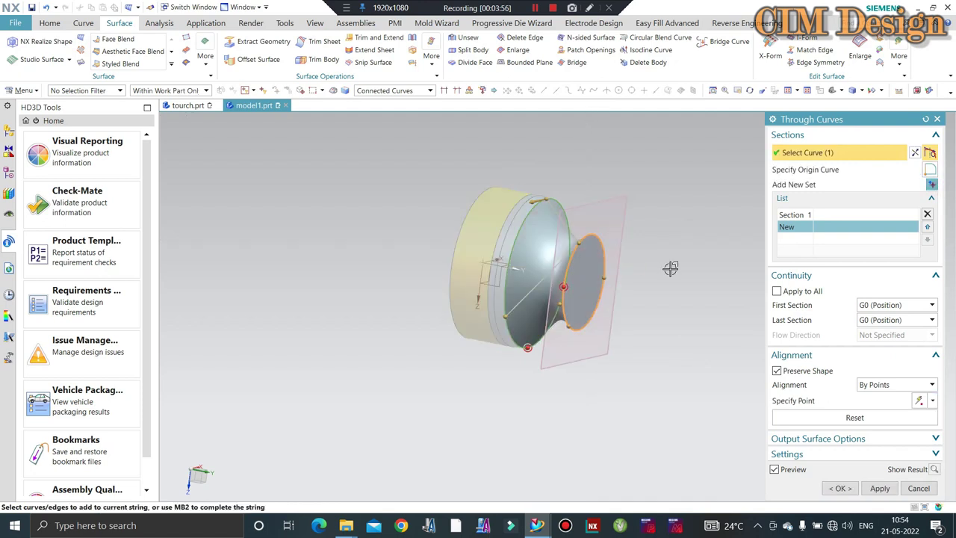
pyautogui.scroll(2, 569, 248)
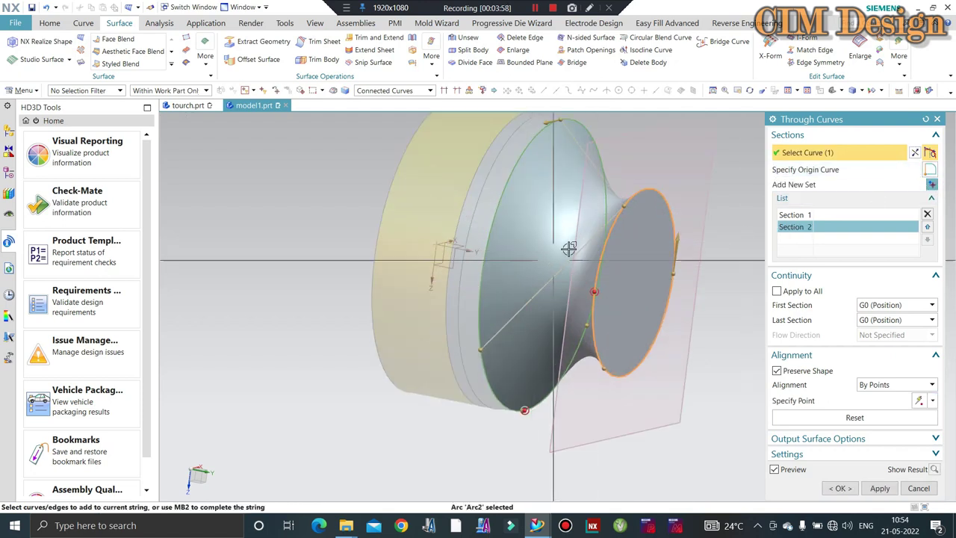
# Reposition the loft's alignment points on the sections to untwist the surface
pyautogui.rightClick(627, 209)
pyautogui.click(652, 216)
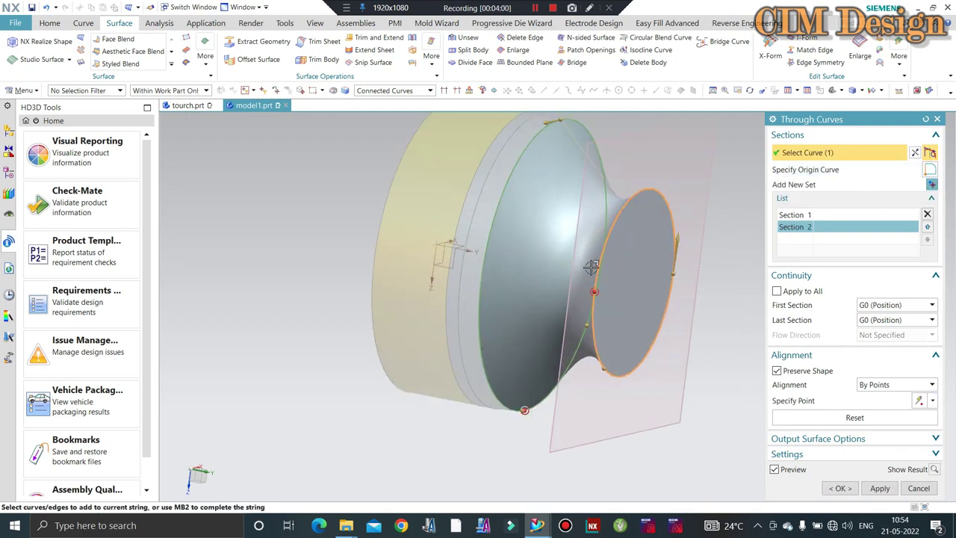
pyautogui.moveTo(579, 287); pyautogui.dragTo(529, 254, button='middle')
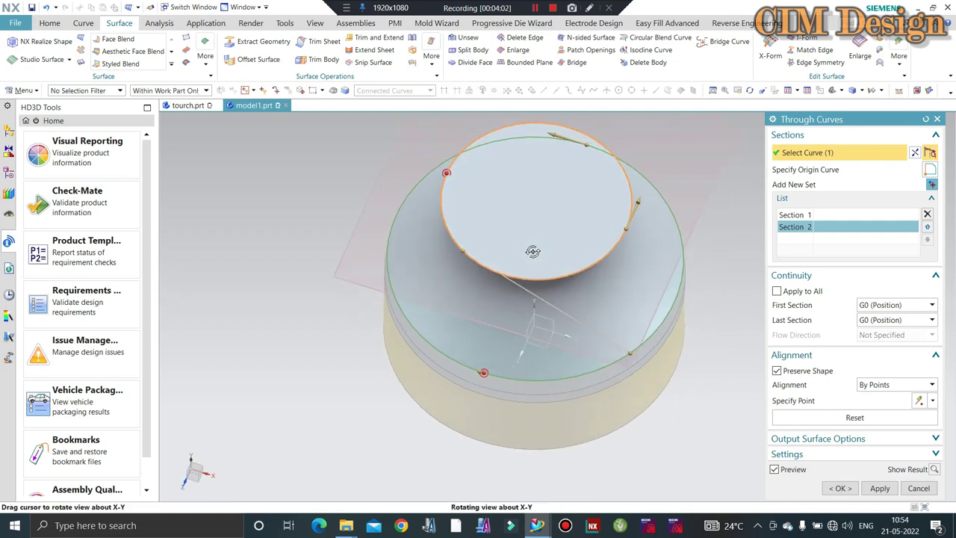
pyautogui.click(598, 258)
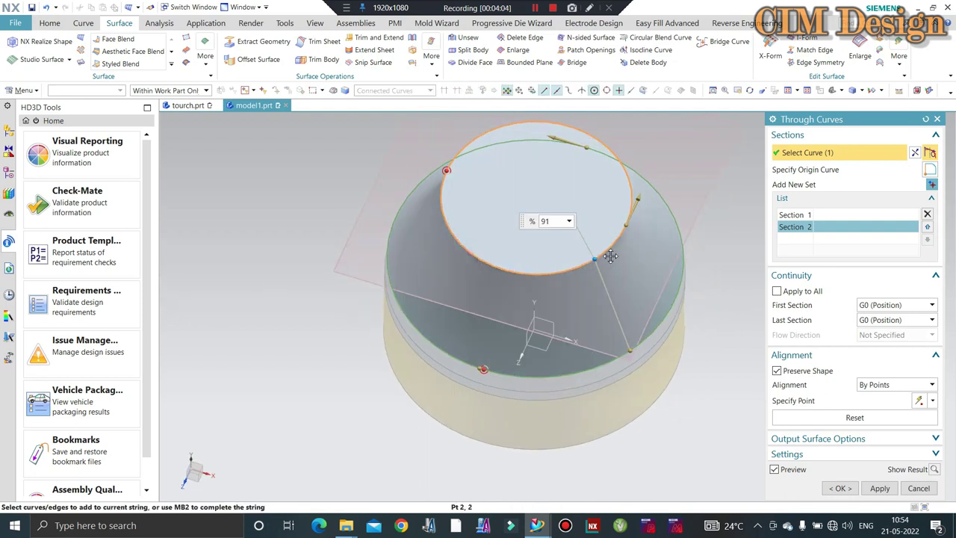
pyautogui.moveTo(609, 252); pyautogui.dragTo(586, 217)
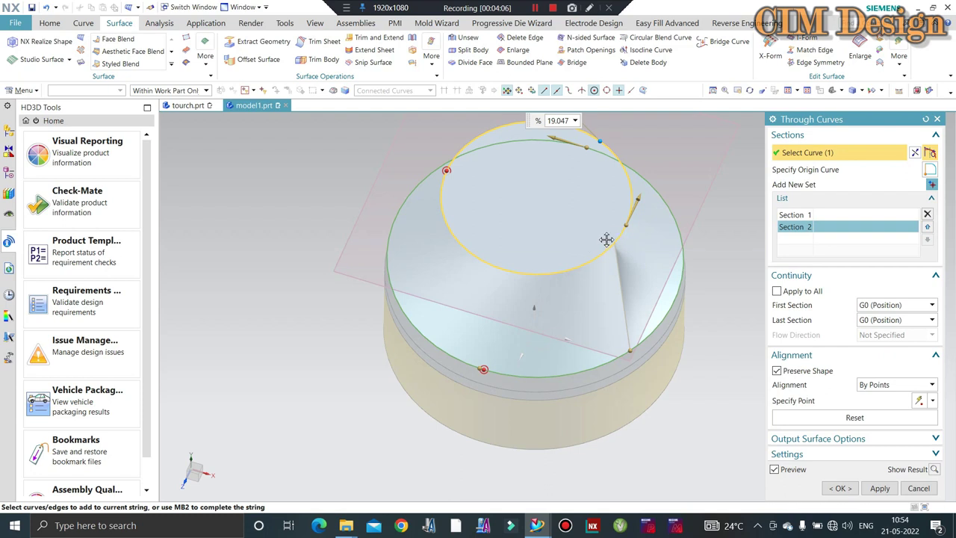
pyautogui.middleClick(612, 242)
pyautogui.moveTo(612, 241)
pyautogui.mouseDown(button='middle')
pyautogui.moveTo(573, 249)
pyautogui.moveTo(545, 196)
pyautogui.mouseUp(button='middle')
pyautogui.moveTo(546, 216); pyautogui.dragTo(505, 262)
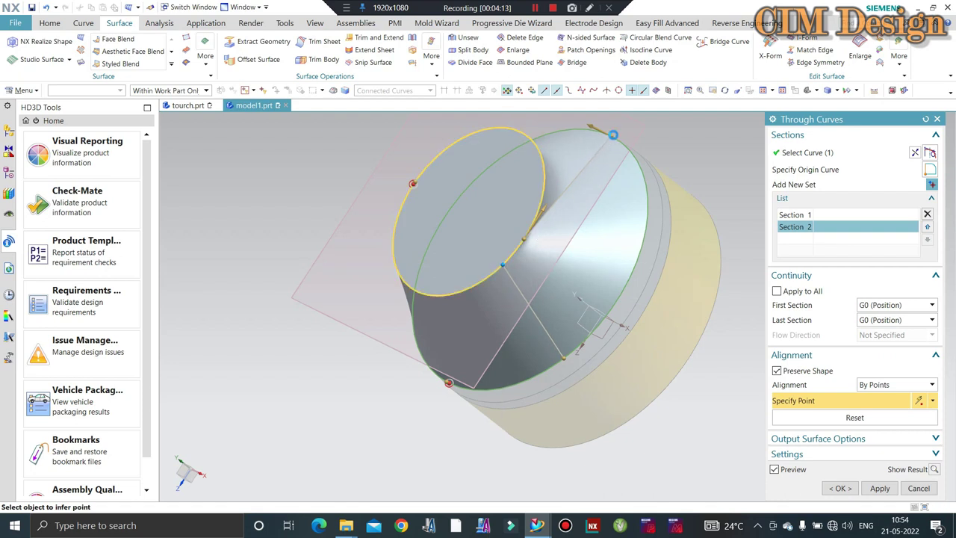
pyautogui.rightClick(613, 136)
pyautogui.click(635, 161)
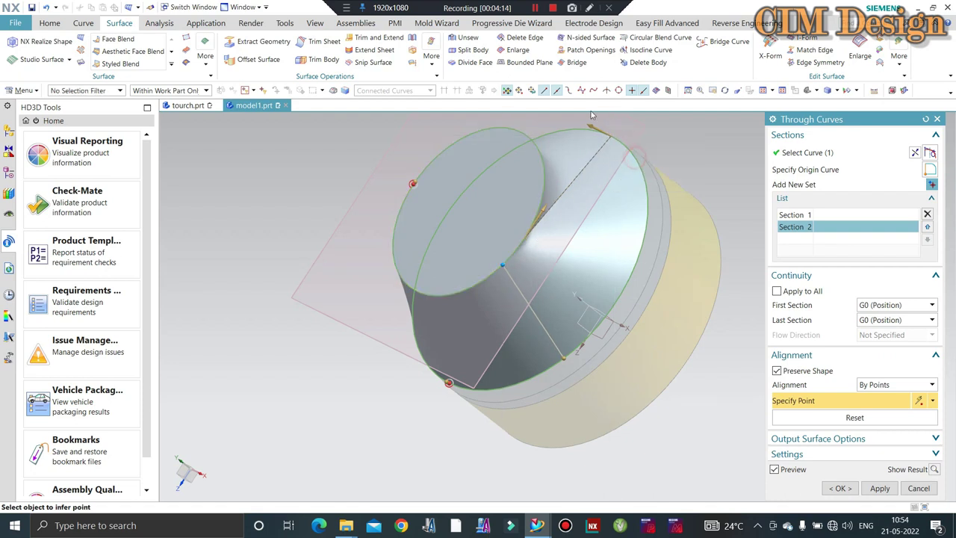
pyautogui.moveTo(565, 165)
pyautogui.mouseDown(button='middle')
pyautogui.moveTo(569, 178)
pyautogui.moveTo(524, 149)
pyautogui.mouseUp(button='middle')
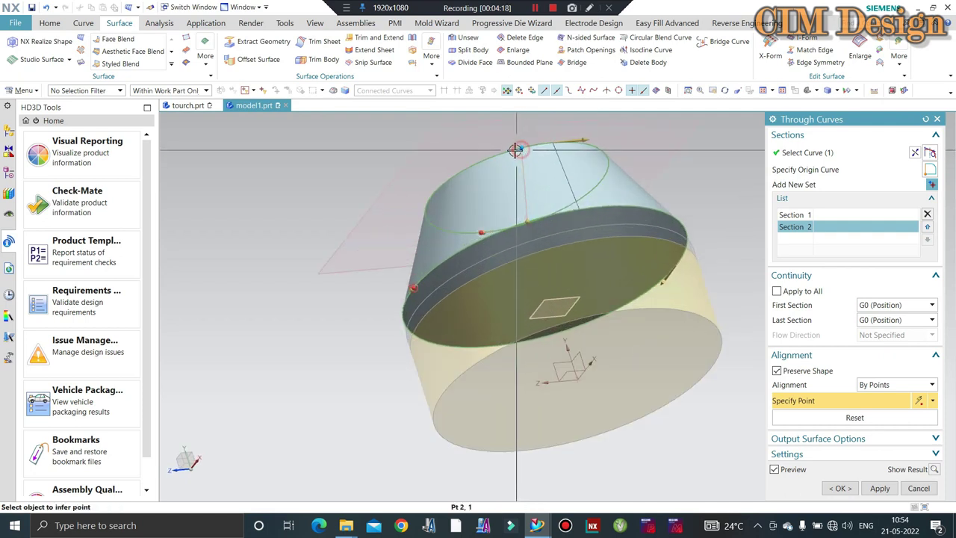
pyautogui.click(515, 149)
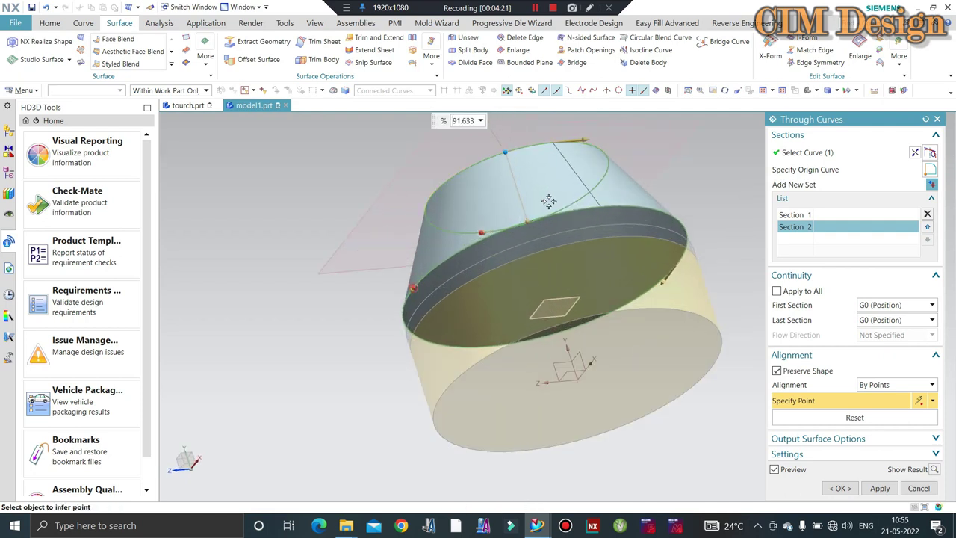
pyautogui.moveTo(549, 200)
pyautogui.mouseDown(button='middle')
pyautogui.moveTo(577, 196)
pyautogui.moveTo(565, 164)
pyautogui.mouseUp(button='middle')
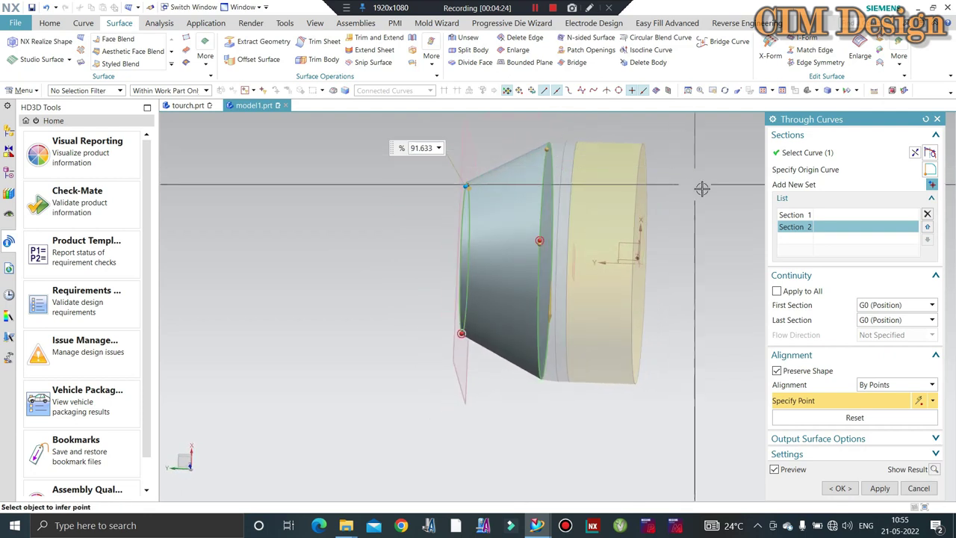
# Make the first section G1 tangent to the adjacent face and create the dome
pyautogui.click(818, 216)
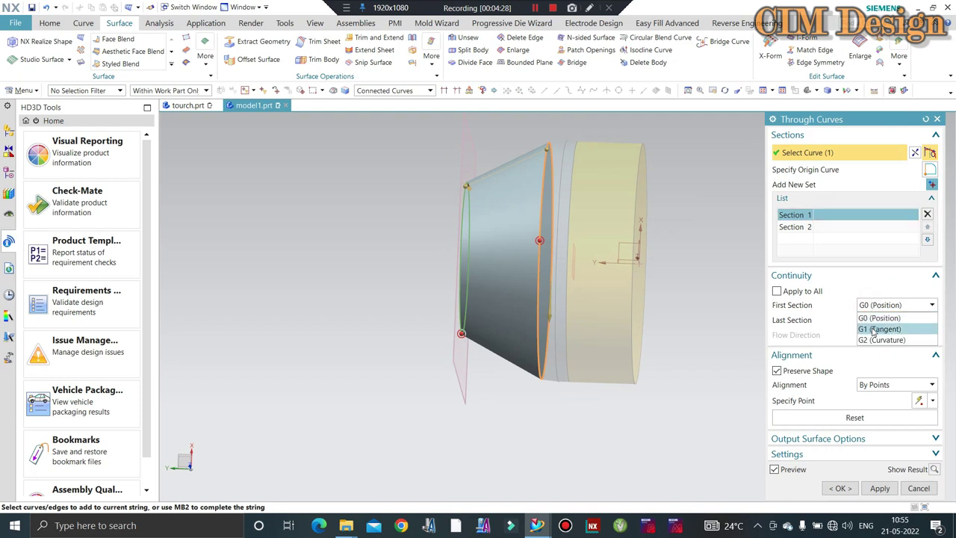
pyautogui.click(874, 329)
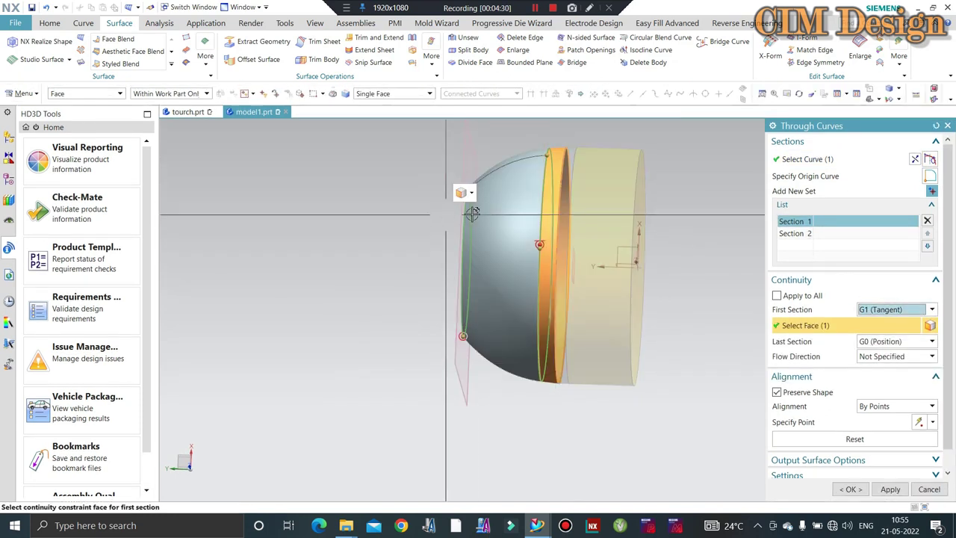
pyautogui.moveTo(479, 206); pyautogui.dragTo(772, 293, button='middle')
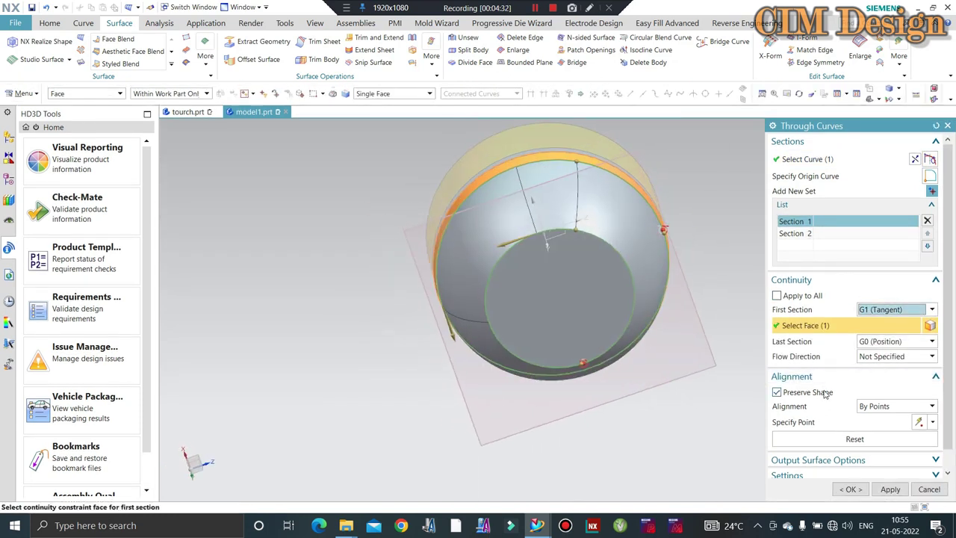
pyautogui.moveTo(527, 225)
pyautogui.mouseDown(button='middle')
pyautogui.moveTo(445, 204)
pyautogui.moveTo(868, 197)
pyautogui.moveTo(550, 274)
pyautogui.moveTo(573, 296)
pyautogui.moveTo(418, 249)
pyautogui.mouseUp(button='middle')
pyautogui.middleClick(445, 203)
pyautogui.middleClick(445, 203)
pyautogui.scroll(2, 538, 271)
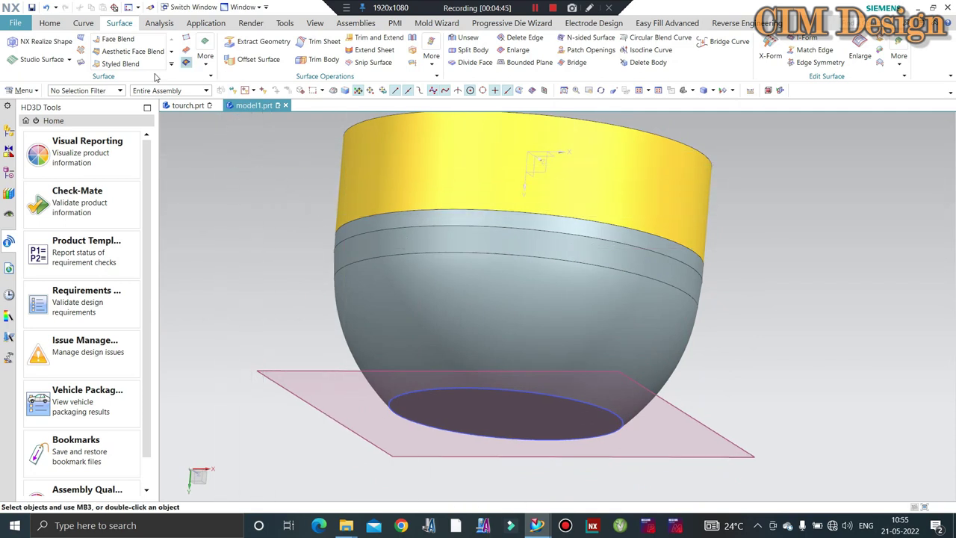
# Unite the domed head with the target body into one solid
pyautogui.click(53, 22)
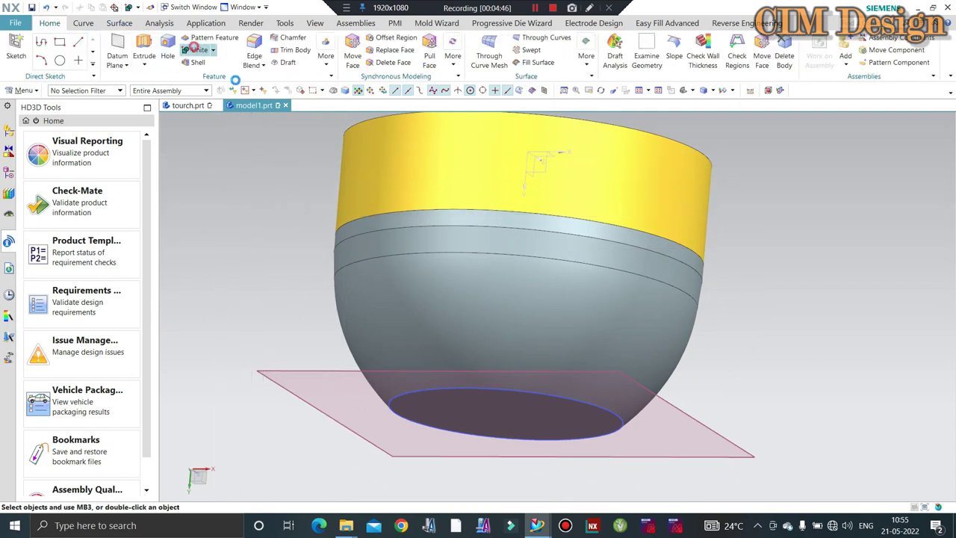
pyautogui.click(523, 218)
pyautogui.click(419, 258)
pyautogui.click(404, 301)
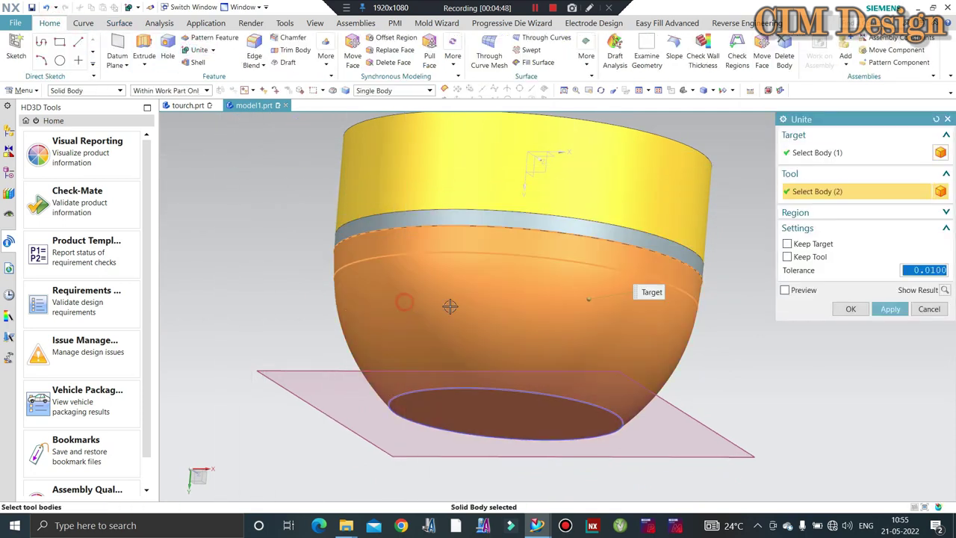
pyautogui.middleClick(576, 314)
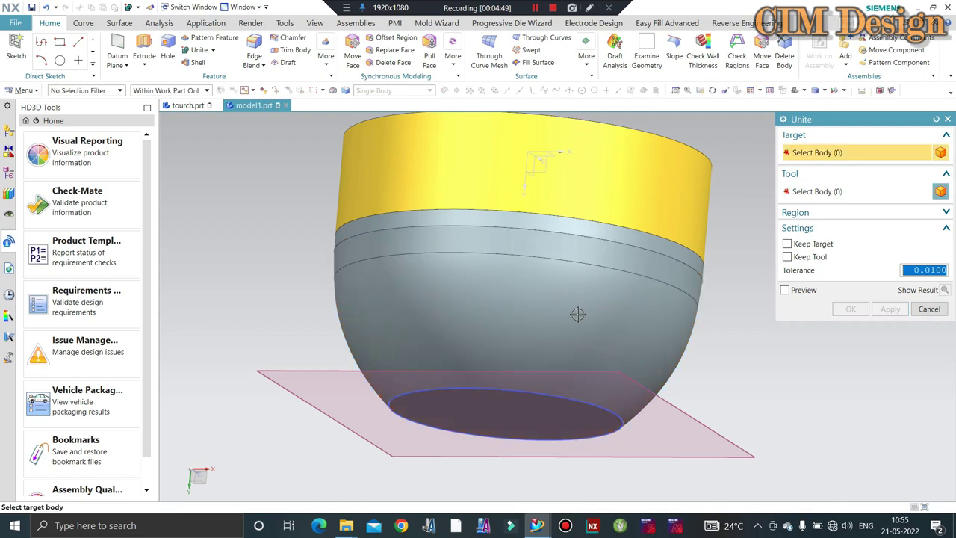
pyautogui.click(940, 308)
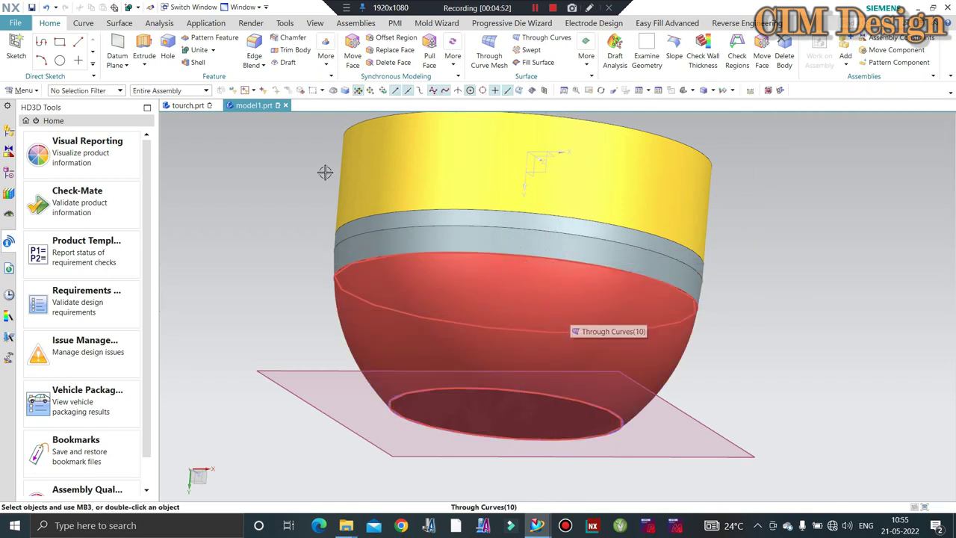
# Set the selection filter to Solid Body, show the Part Navigator, and cancel a second Unite
pyautogui.click(70, 92)
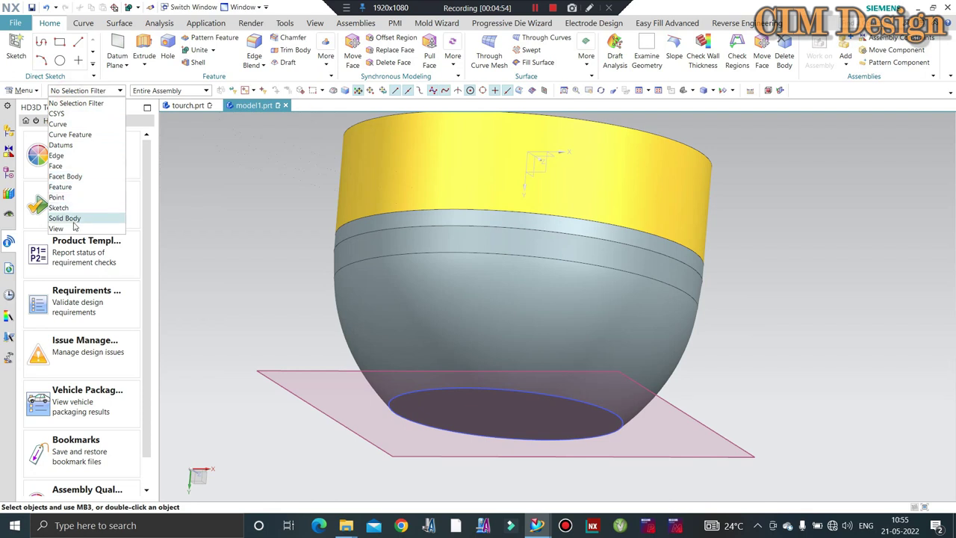
pyautogui.click(73, 221)
pyautogui.click(6, 170)
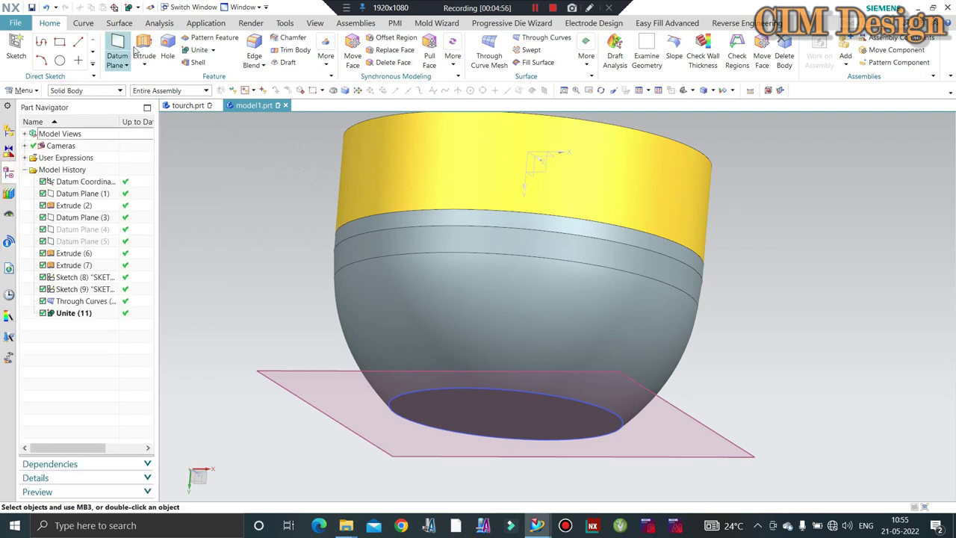
pyautogui.click(200, 49)
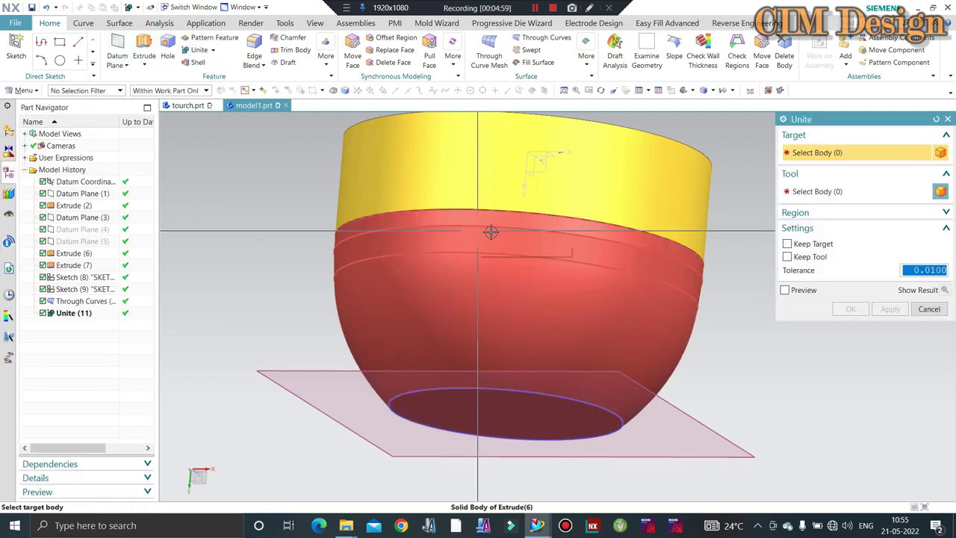
pyautogui.click(929, 309)
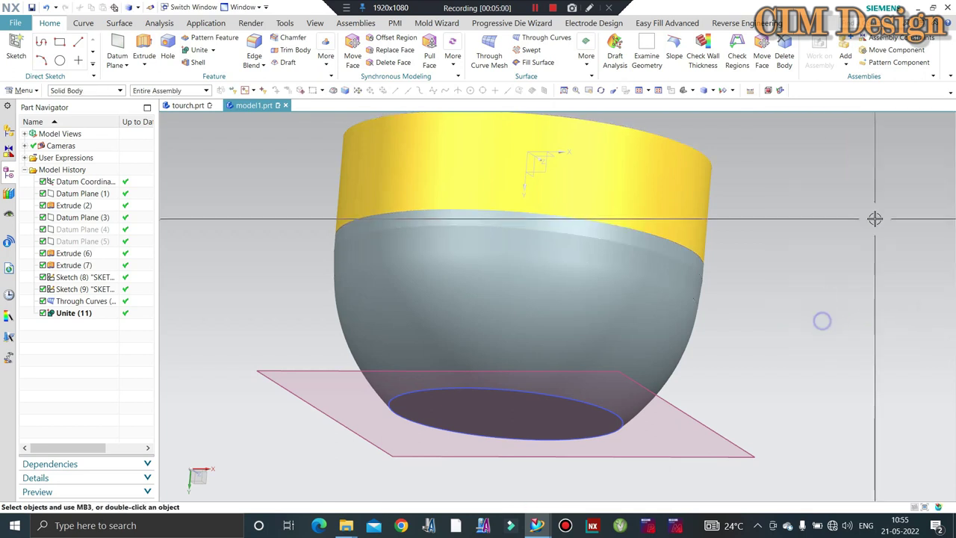
pyautogui.moveTo(614, 288)
pyautogui.mouseDown(button='middle')
pyautogui.moveTo(616, 302)
pyautogui.moveTo(737, 291)
pyautogui.moveTo(717, 266)
pyautogui.mouseUp(button='middle')
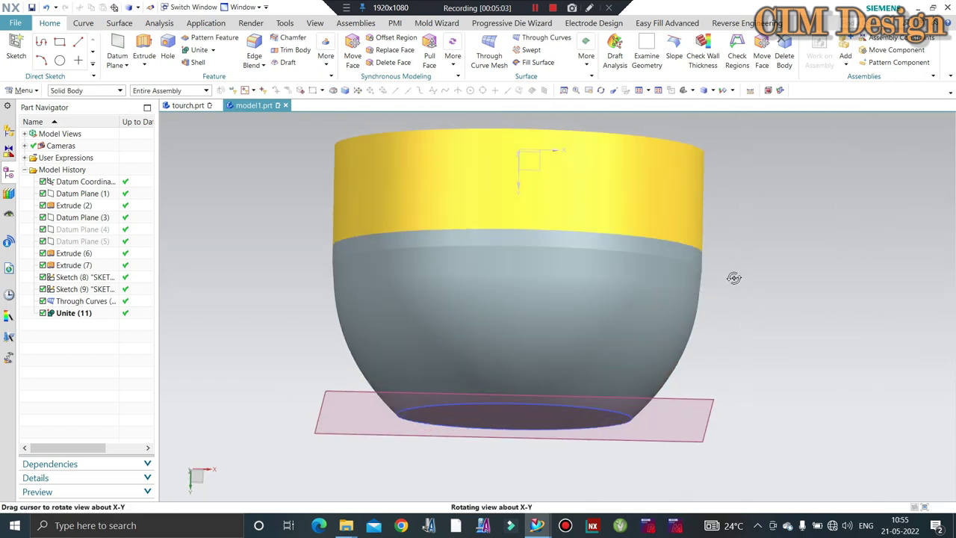
# Compare against the finished torch part, then return to model1 and inspect its underside
pyautogui.click(187, 105)
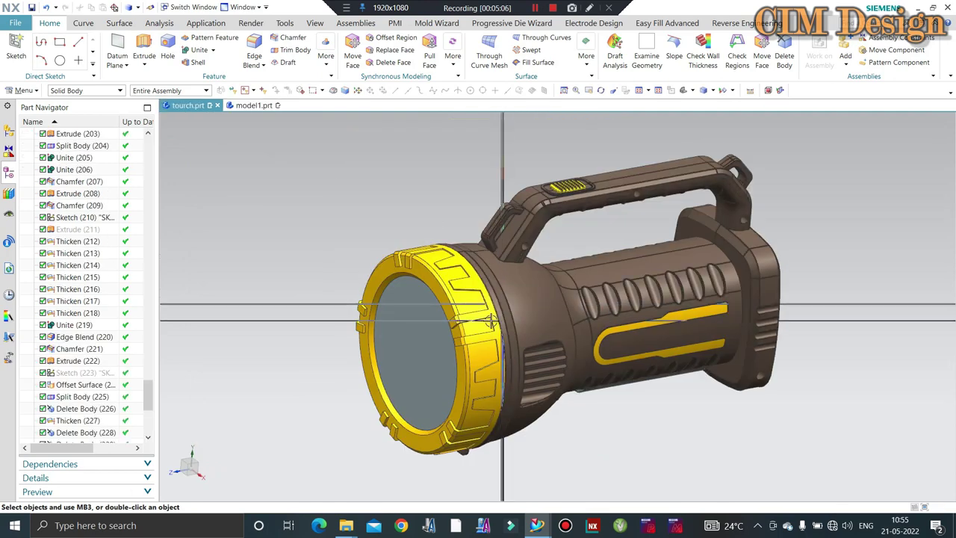
pyautogui.moveTo(502, 305)
pyautogui.mouseDown(button='middle')
pyautogui.moveTo(443, 279)
pyautogui.moveTo(452, 288)
pyautogui.mouseUp(button='middle')
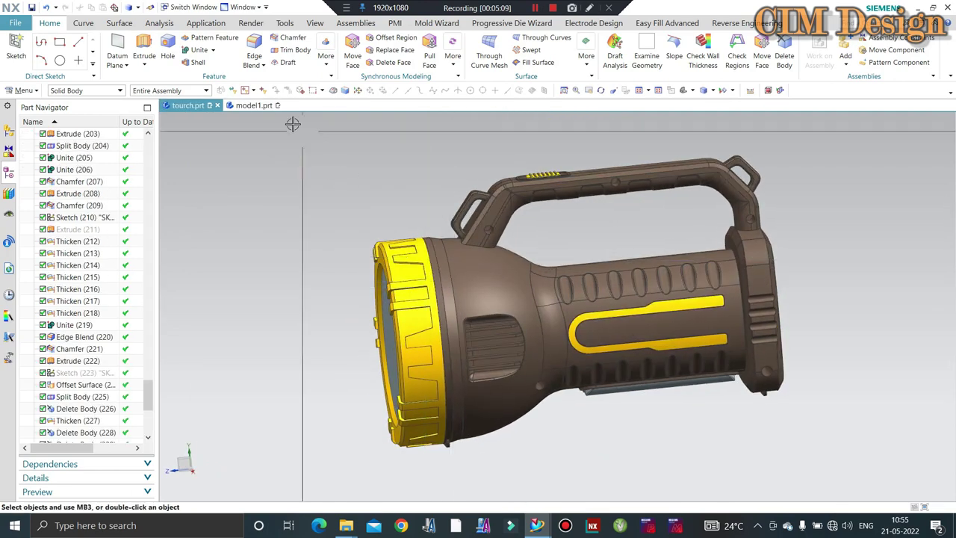
pyautogui.click(254, 105)
pyautogui.moveTo(444, 205)
pyautogui.mouseDown(button='middle')
pyautogui.moveTo(813, 252)
pyautogui.moveTo(753, 316)
pyautogui.moveTo(787, 333)
pyautogui.moveTo(722, 282)
pyautogui.moveTo(751, 313)
pyautogui.mouseUp(button='middle')
pyautogui.scroll(3, 587, 267)
pyautogui.scroll(3, 687, 244)
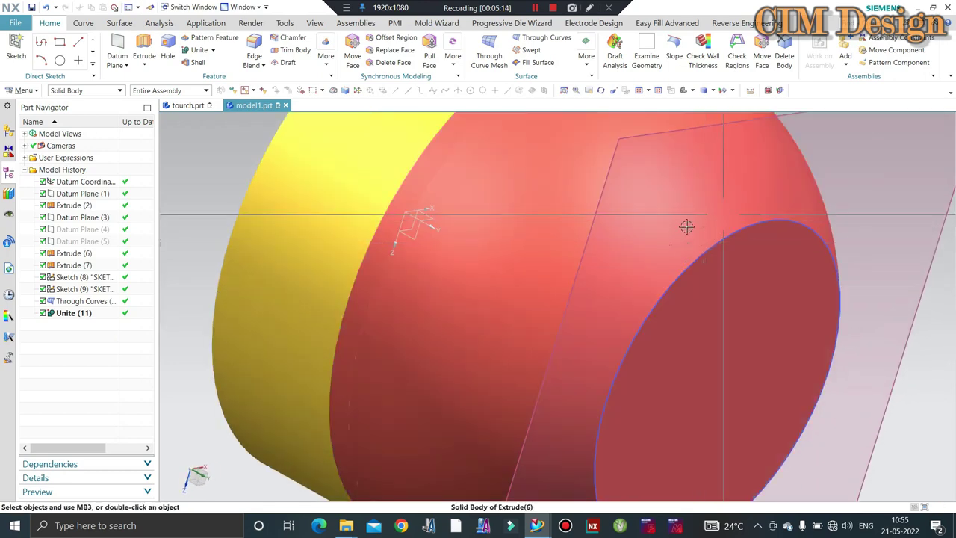
pyautogui.scroll(-3, 686, 226)
pyautogui.scroll(3, 709, 217)
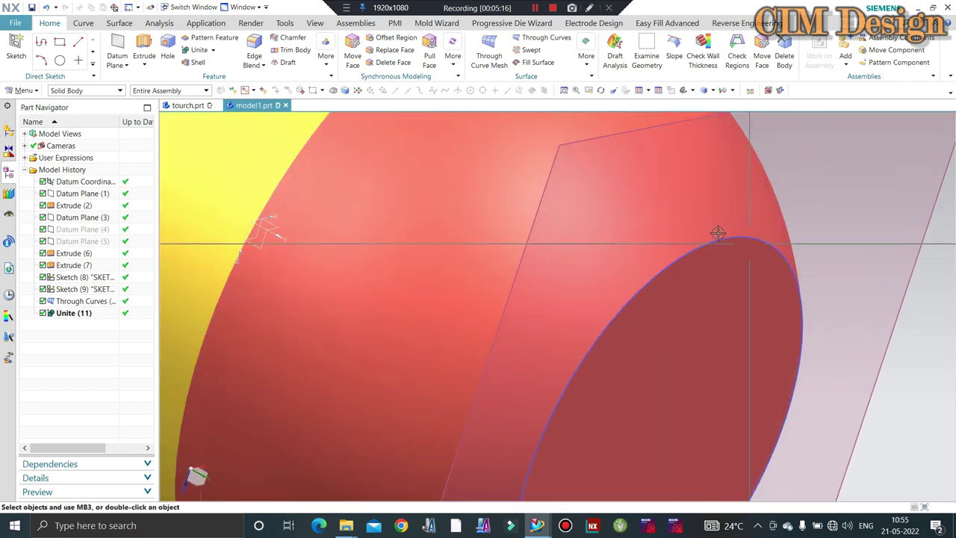
pyautogui.scroll(-3, 716, 233)
pyautogui.scroll(-2, 651, 236)
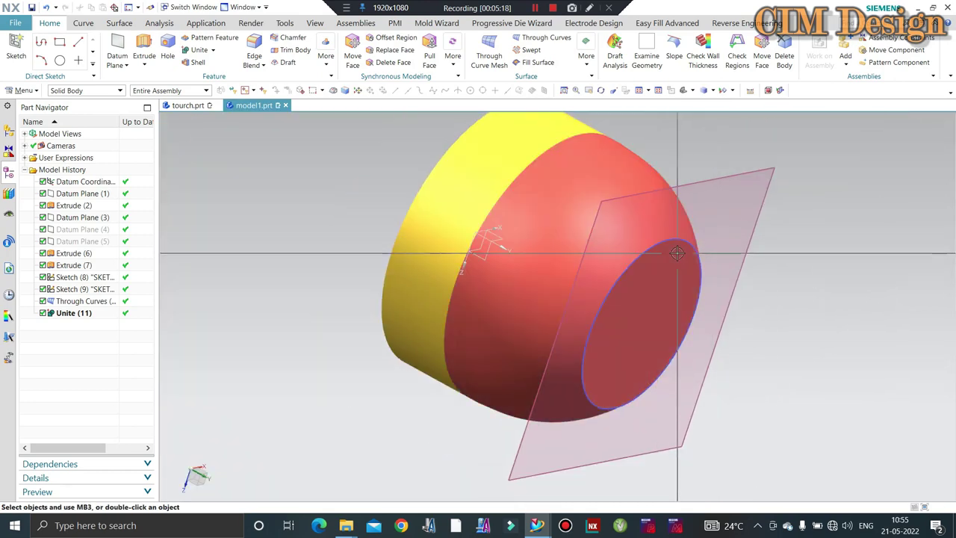
# Unhide Datum Plane (4) with Show (Ctrl+Shift+K) and reset the view to the front
pyautogui.moveTo(676, 253)
pyautogui.mouseDown(button='middle')
pyautogui.moveTo(715, 283)
pyautogui.moveTo(693, 267)
pyautogui.mouseUp(button='middle')
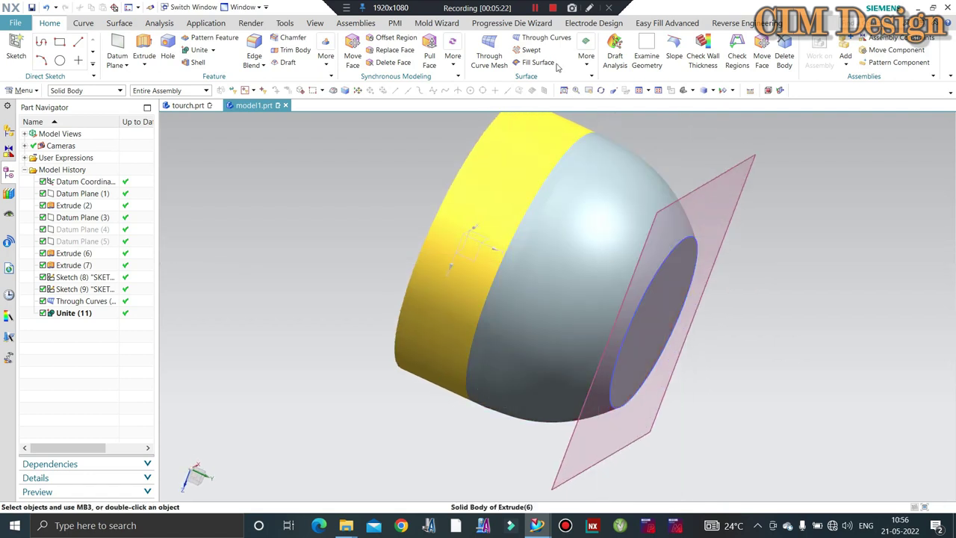
pyautogui.moveTo(590, 215); pyautogui.dragTo(538, 231, button='middle')
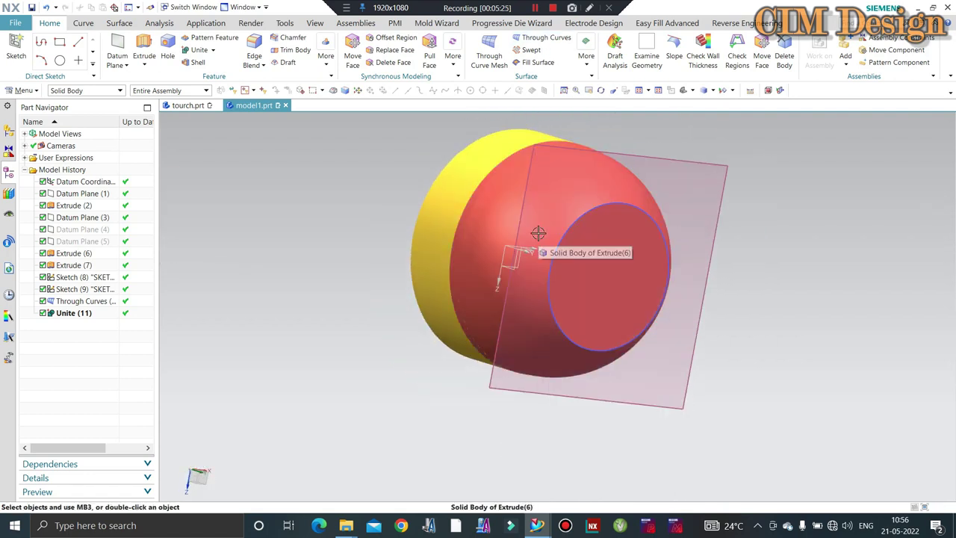
pyautogui.scroll(-3, 552, 240)
pyautogui.moveTo(571, 269)
pyautogui.mouseDown(button='middle')
pyautogui.moveTo(580, 277)
pyautogui.moveTo(572, 294)
pyautogui.mouseUp(button='middle')
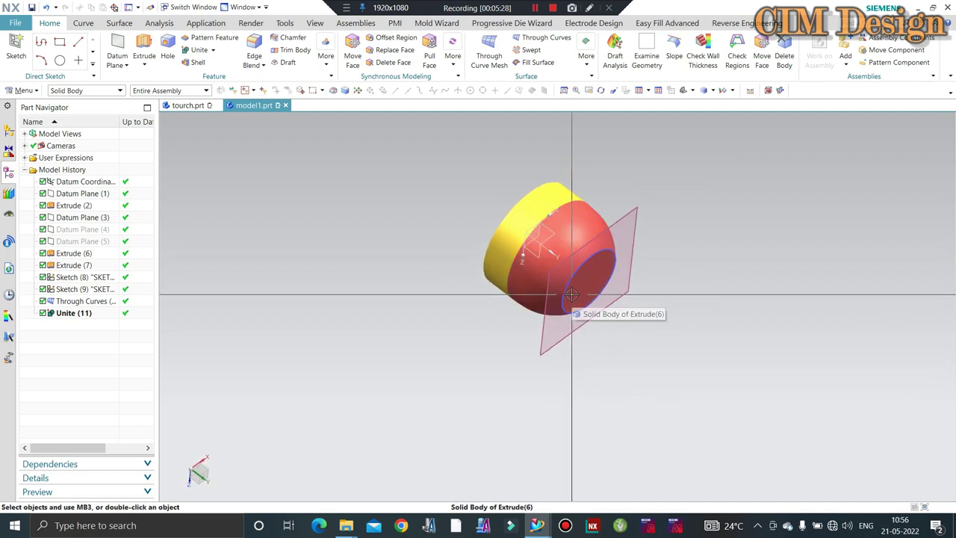
pyautogui.scroll(2, 362, 284)
pyautogui.scroll(2, 363, 283)
pyautogui.hotkey('ctrl', 'shift', 'k')
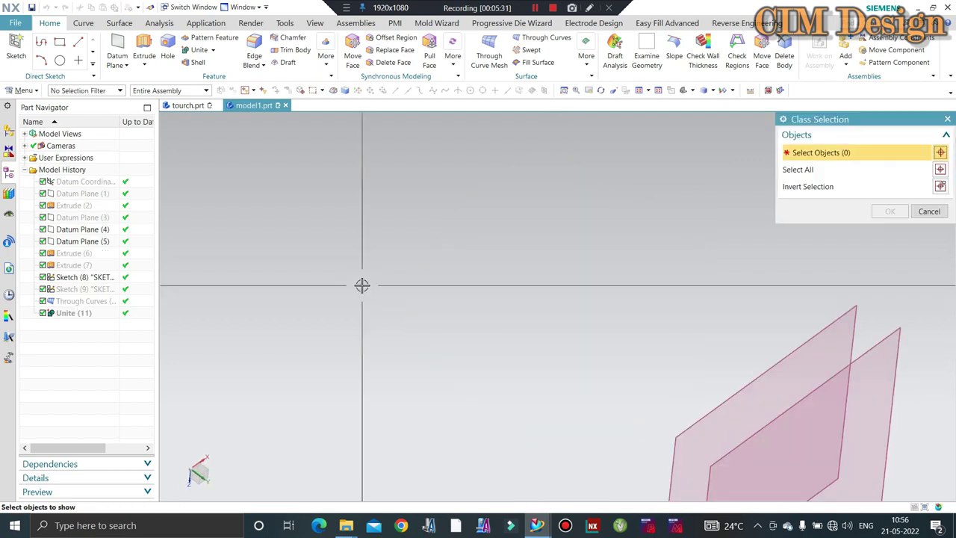
pyautogui.click(813, 328)
pyautogui.middleClick(697, 313)
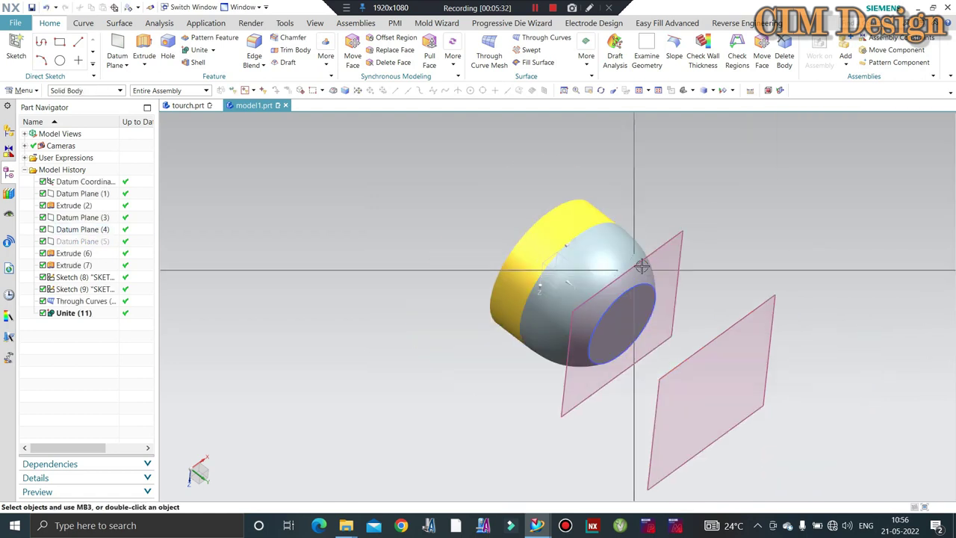
pyautogui.moveTo(655, 197)
pyautogui.mouseDown(button='middle')
pyautogui.moveTo(731, 284)
pyautogui.moveTo(781, 283)
pyautogui.moveTo(781, 271)
pyautogui.moveTo(666, 212)
pyautogui.mouseUp(button='middle')
pyautogui.scroll(2, 785, 280)
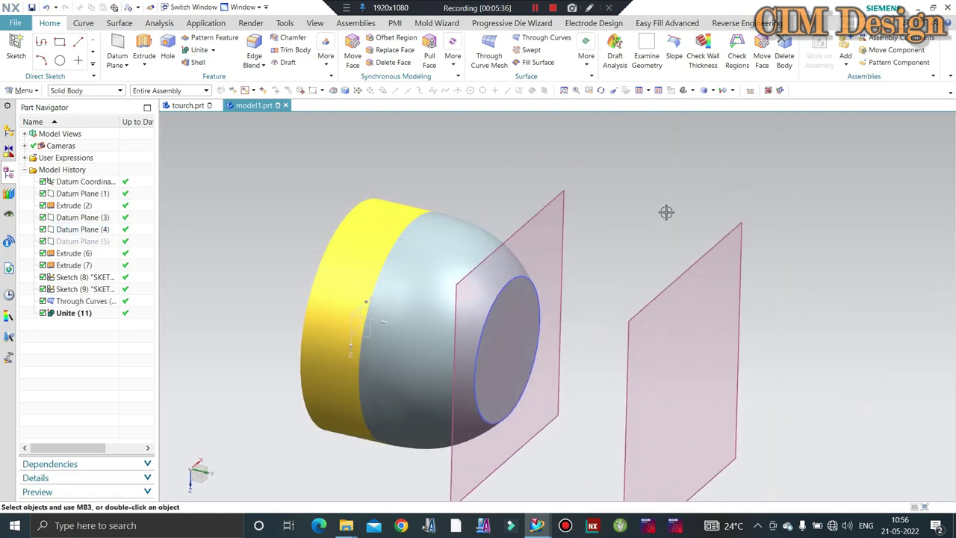
pyautogui.press('Home')
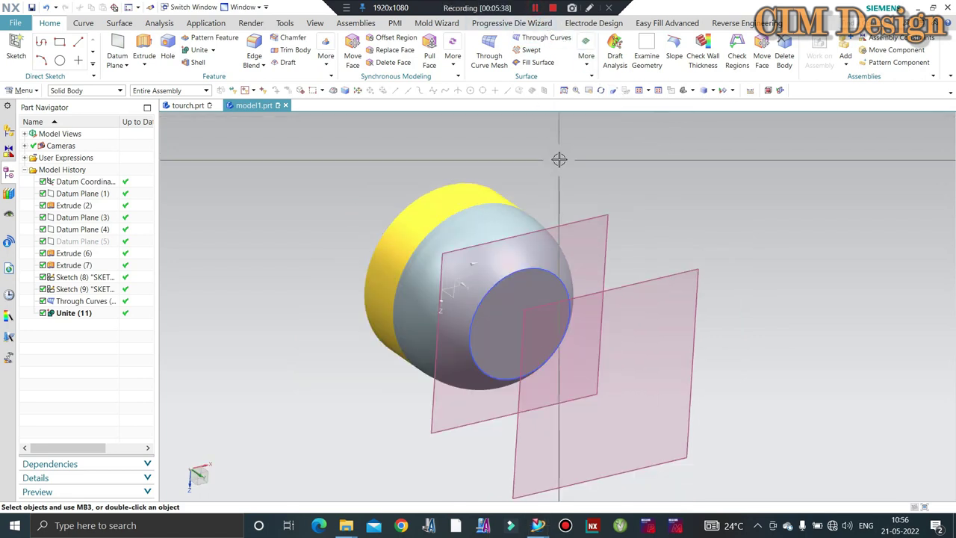
pyautogui.press('F8')
pyautogui.press('Home')
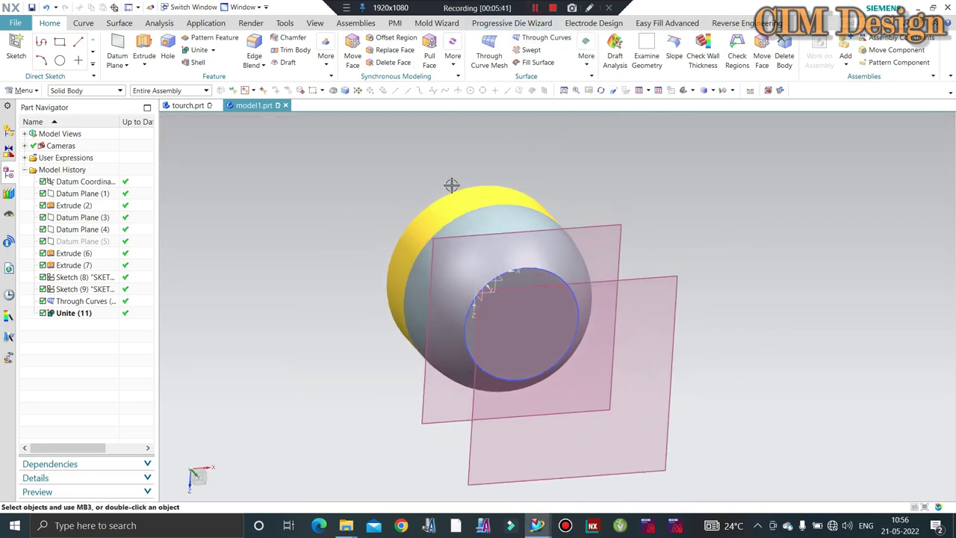
# Sketch a rectangle on the datum plane, drawn out from its centre at the sketch origin
pyautogui.click(624, 227)
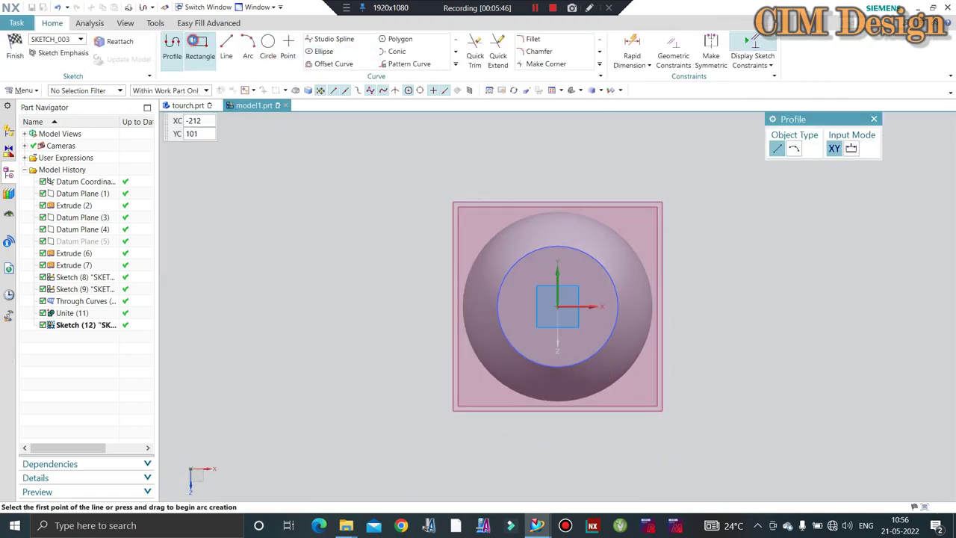
pyautogui.click(196, 41)
pyautogui.scroll(3, 550, 329)
pyautogui.scroll(2, 575, 313)
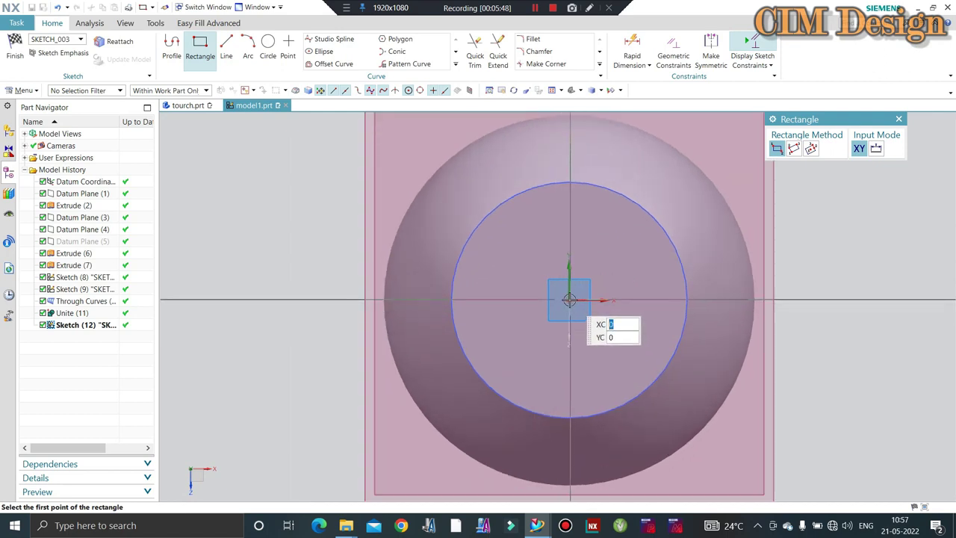
pyautogui.click(569, 300)
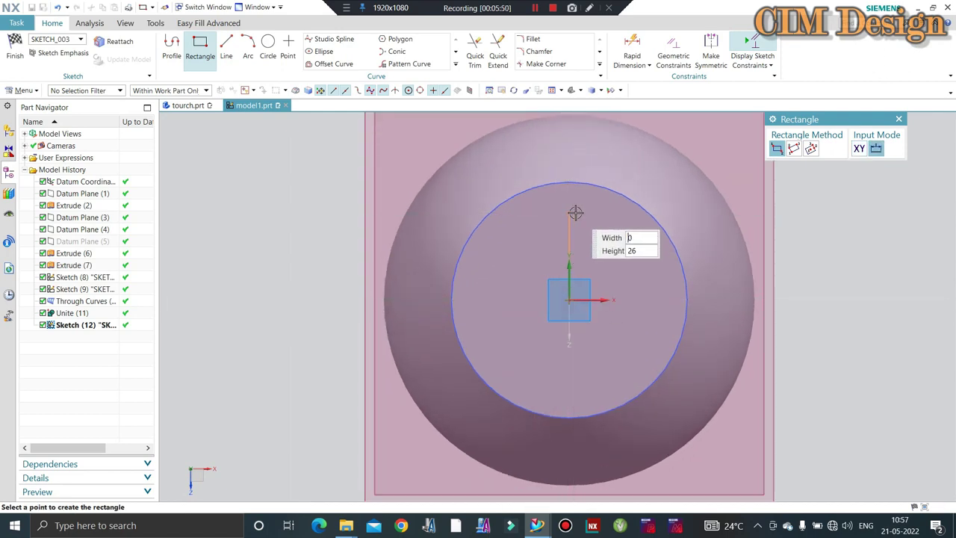
pyautogui.click(811, 148)
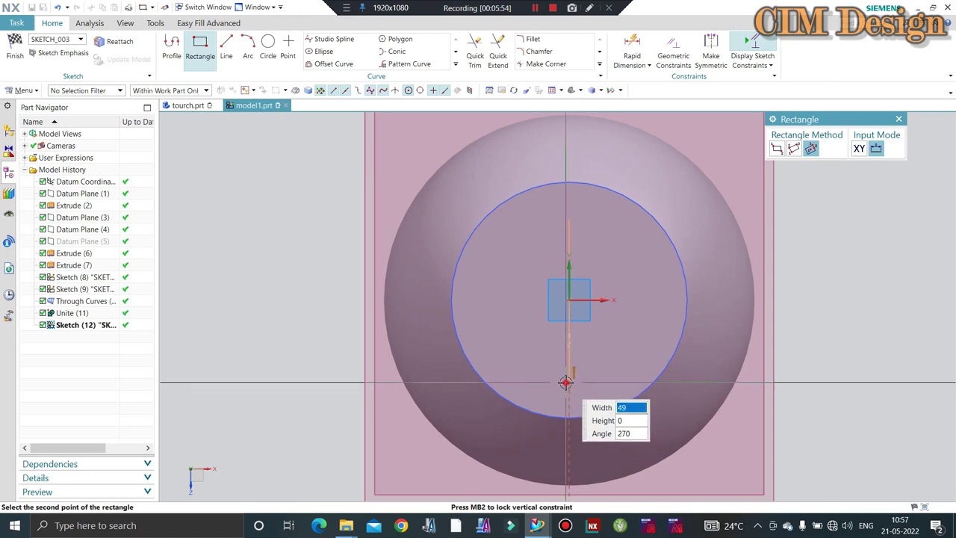
pyautogui.click(565, 382)
pyautogui.click(633, 364)
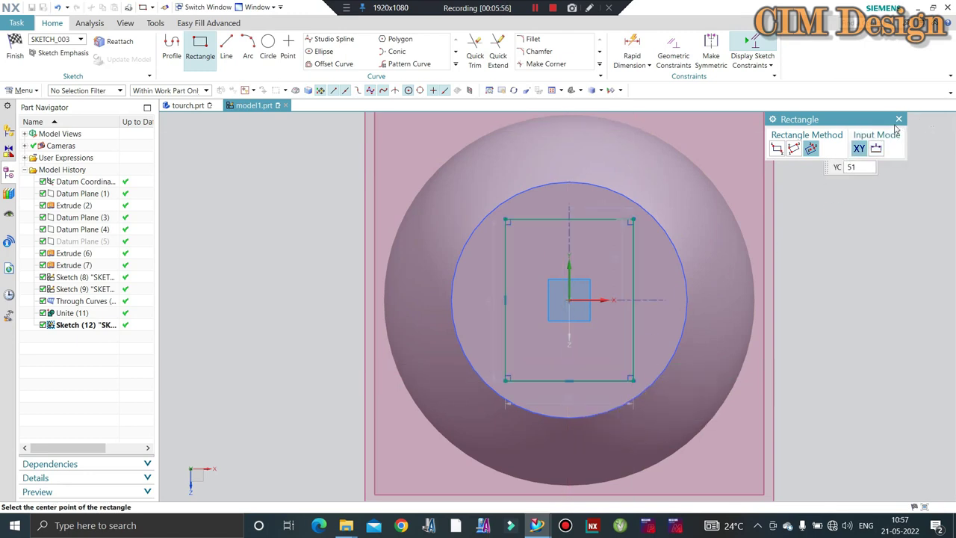
pyautogui.click(898, 120)
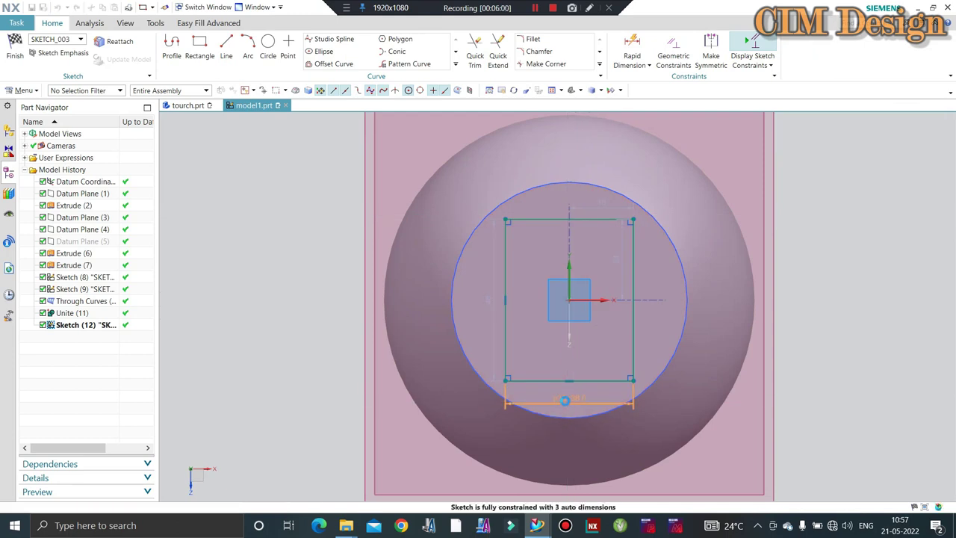
# Dimension the rectangle 70 mm wide and 75 mm tall, with its top edge 37.5 mm above centre
pyautogui.doubleClick(565, 401)
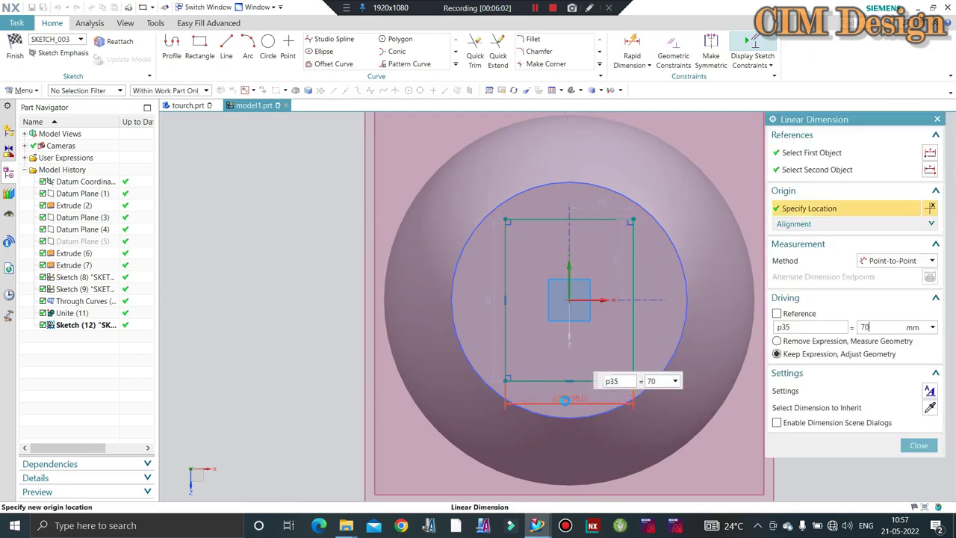
pyautogui.press('Return')
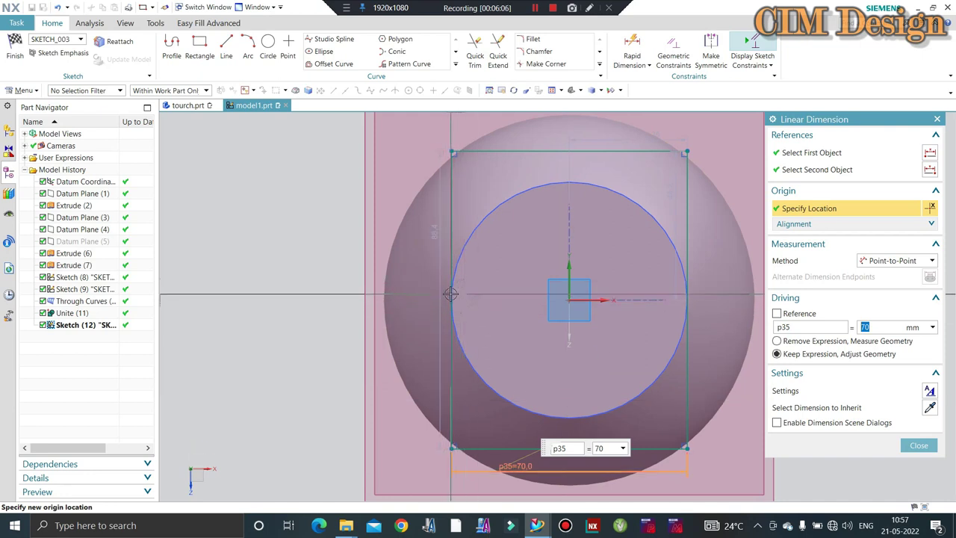
pyautogui.click(918, 445)
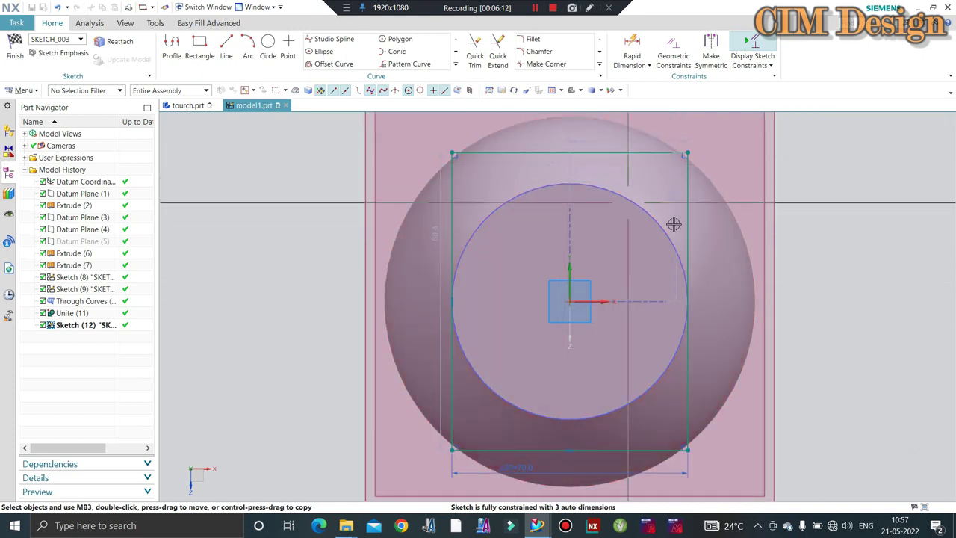
pyautogui.doubleClick(437, 238)
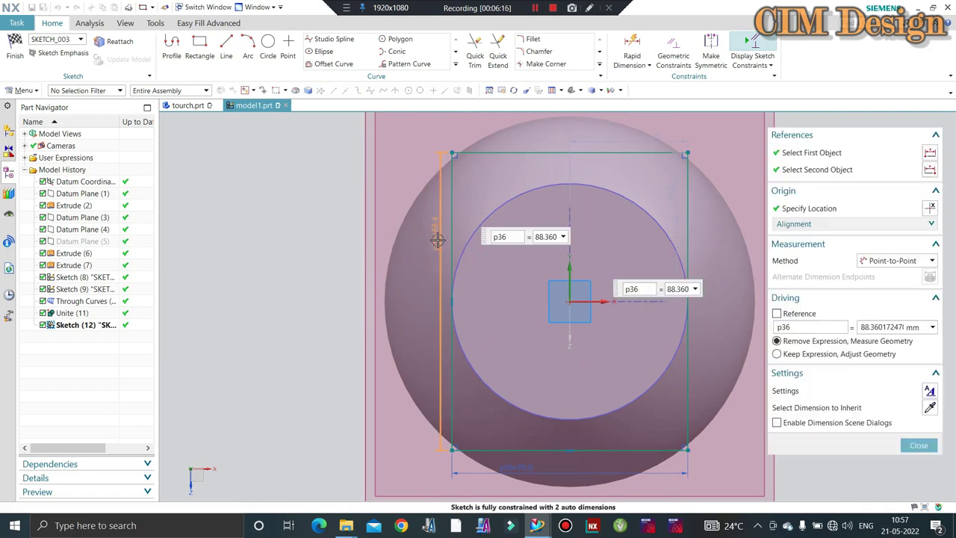
pyautogui.write('75')
pyautogui.press('Return')
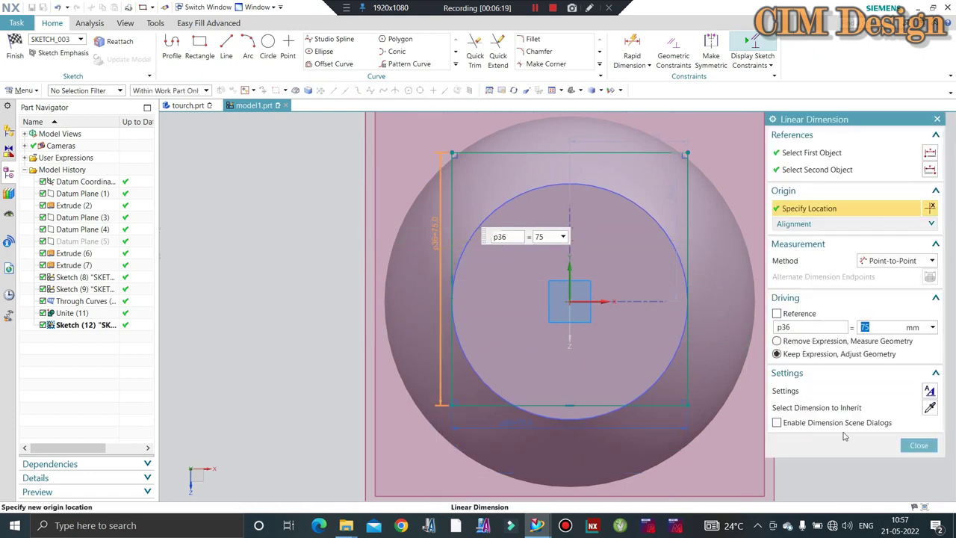
pyautogui.click(917, 445)
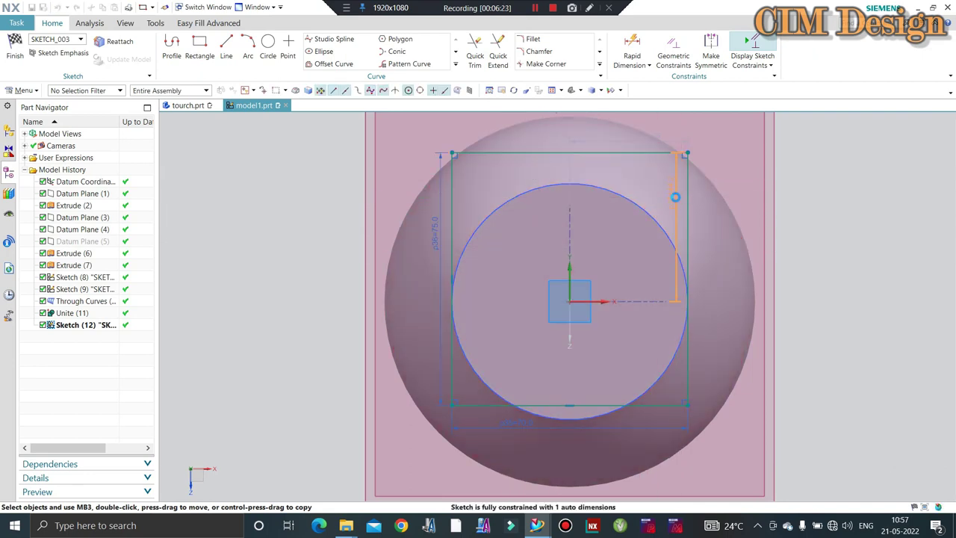
pyautogui.doubleClick(675, 197)
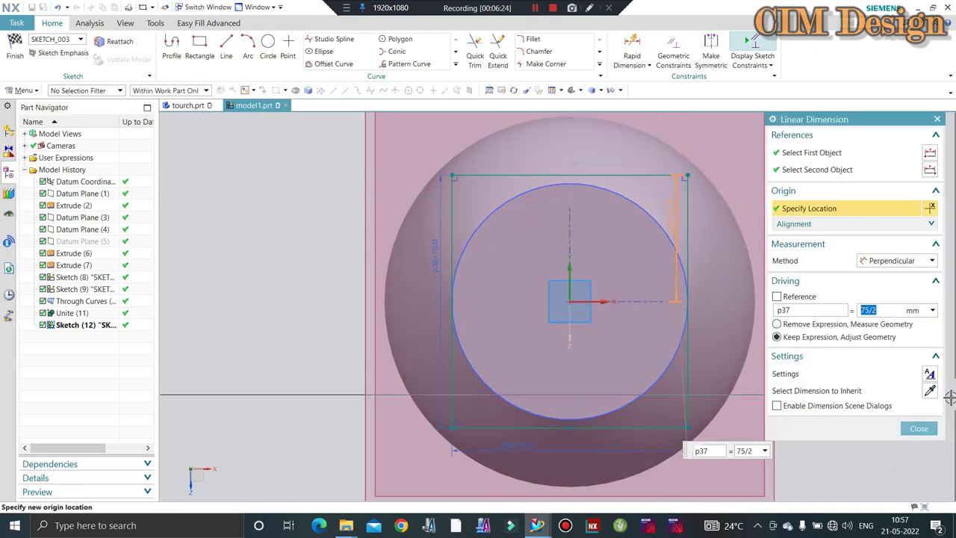
pyautogui.click(918, 430)
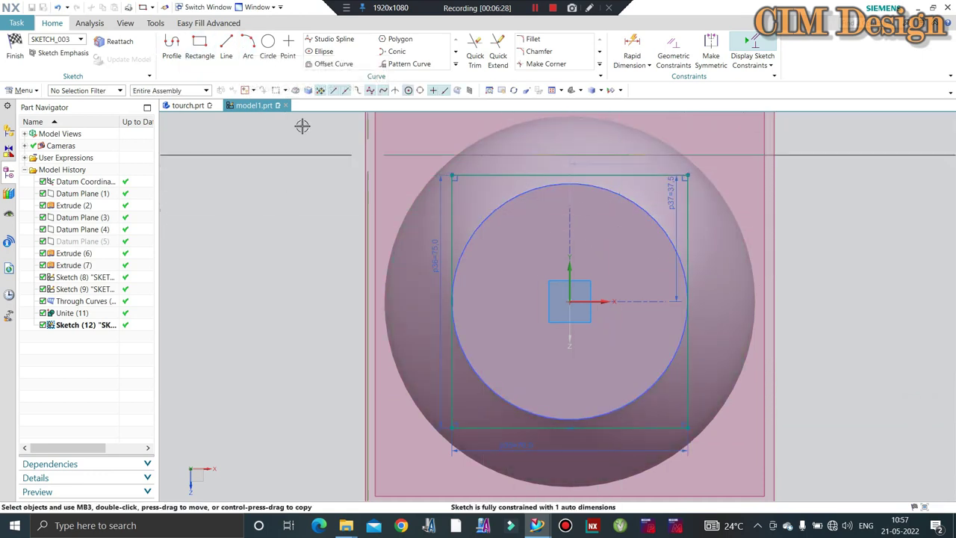
pyautogui.click(325, 65)
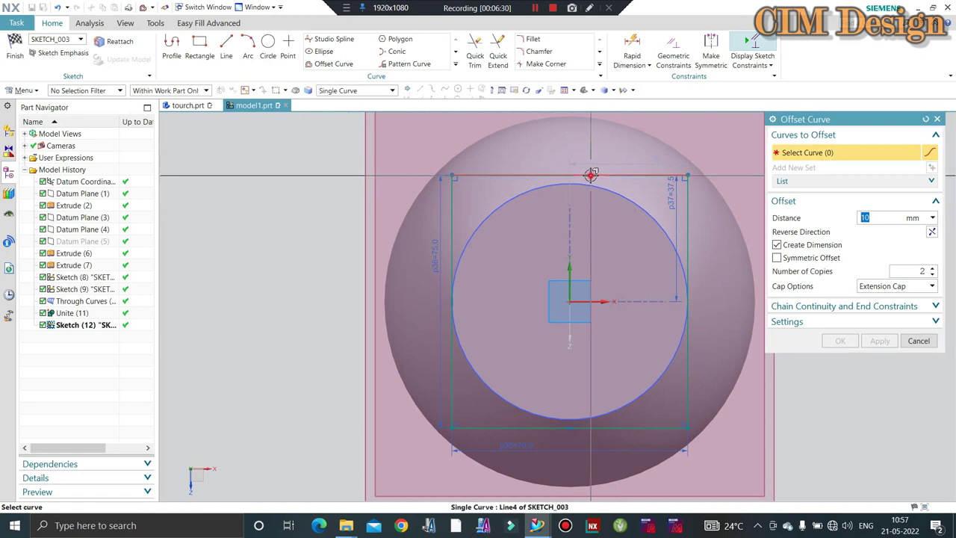
# Offset the rectangle's top and bottom edges 5 mm inward
pyautogui.click(589, 176)
pyautogui.write('5')
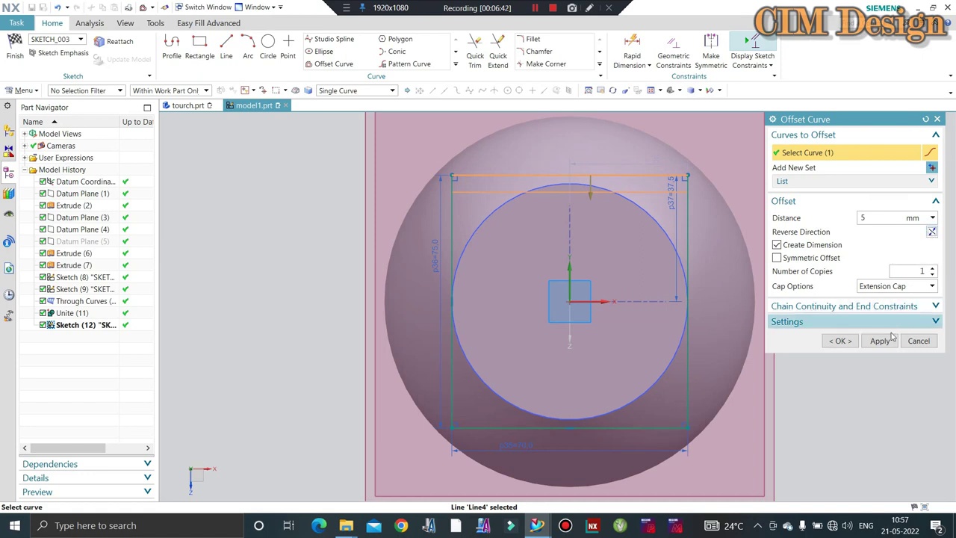
pyautogui.click(536, 428)
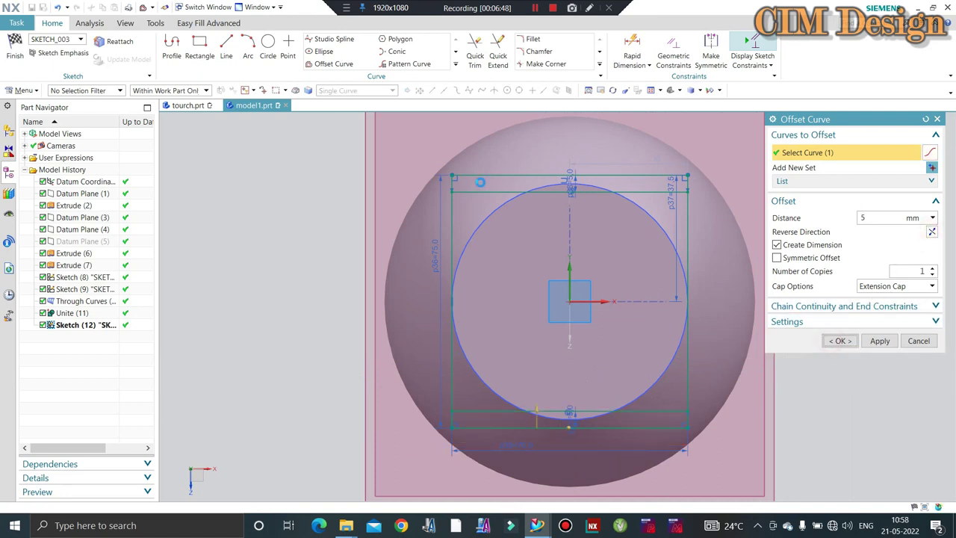
pyautogui.click(247, 41)
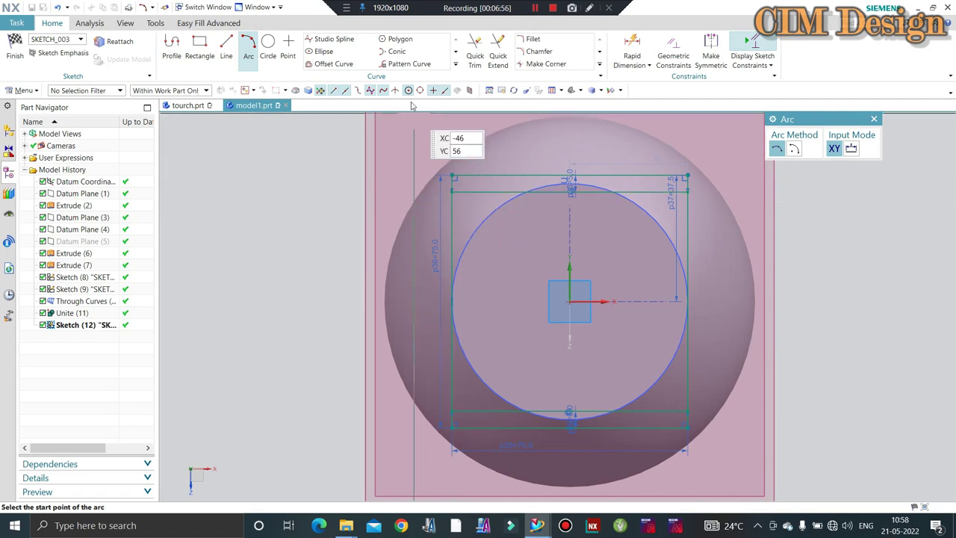
# Draw radius-125 three-point arcs across the rectangle's top and bottom corners
pyautogui.click(452, 192)
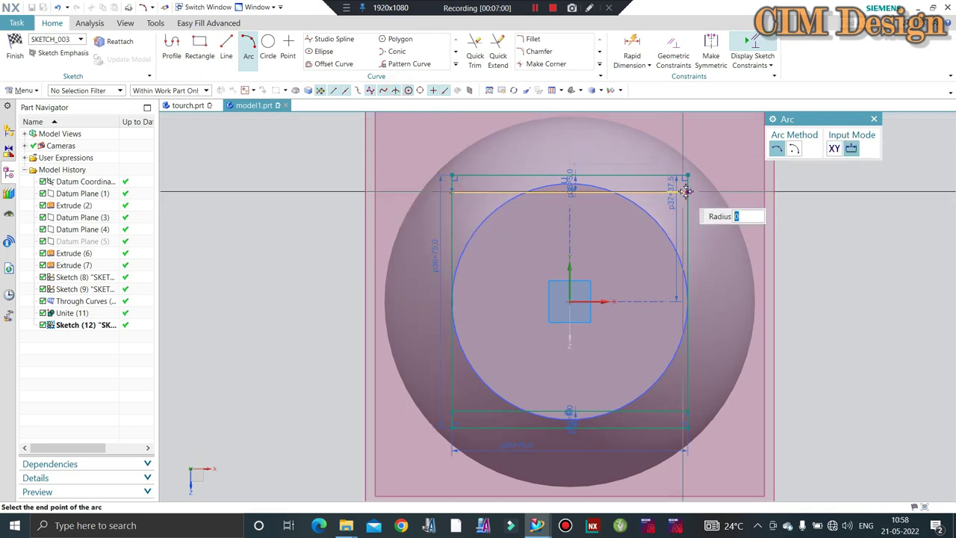
pyautogui.click(686, 192)
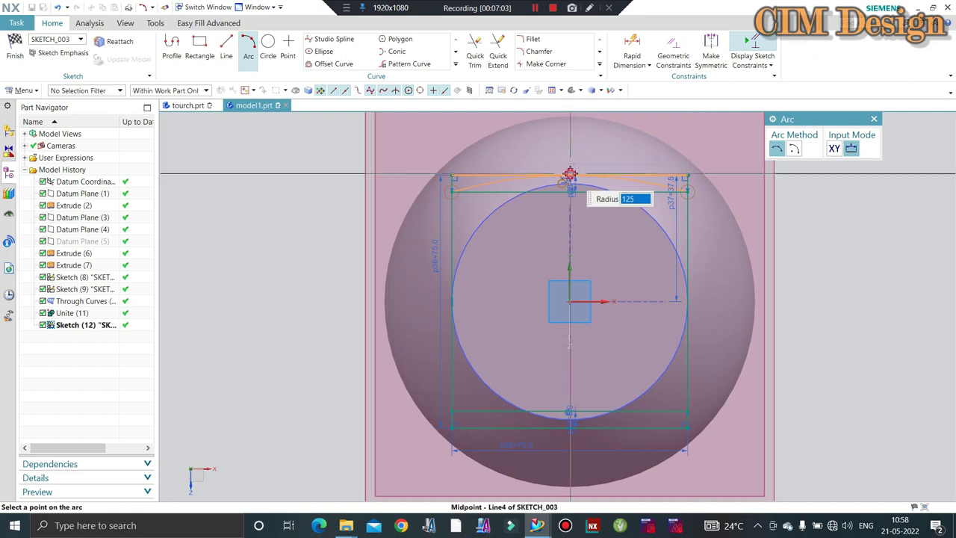
pyautogui.click(569, 173)
pyautogui.scroll(-1, 570, 174)
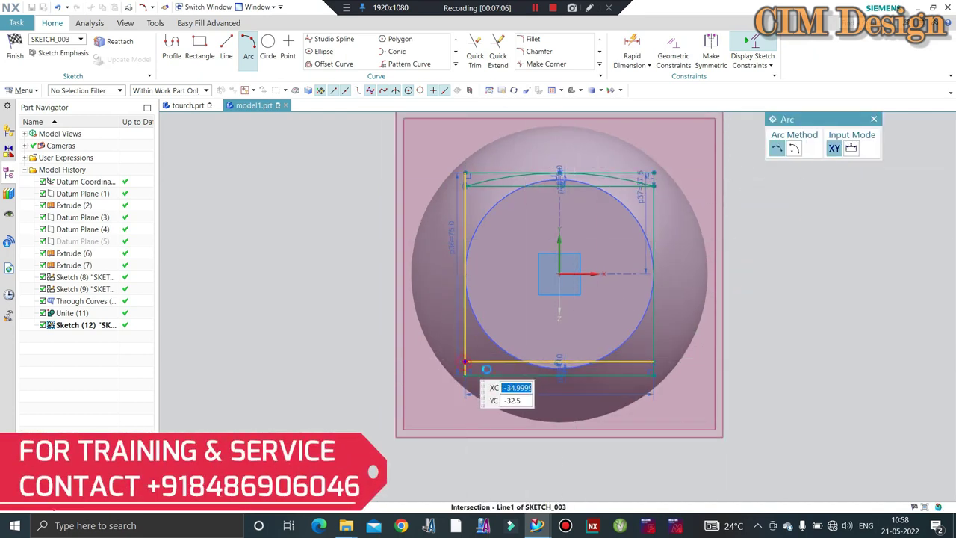
pyautogui.click(635, 378)
pyautogui.scroll(3, 635, 376)
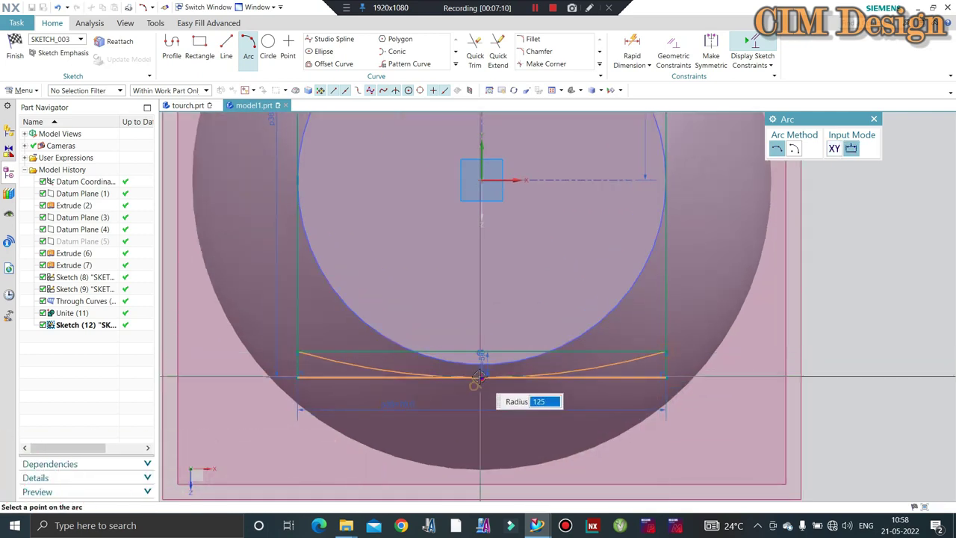
pyautogui.press('Escape')
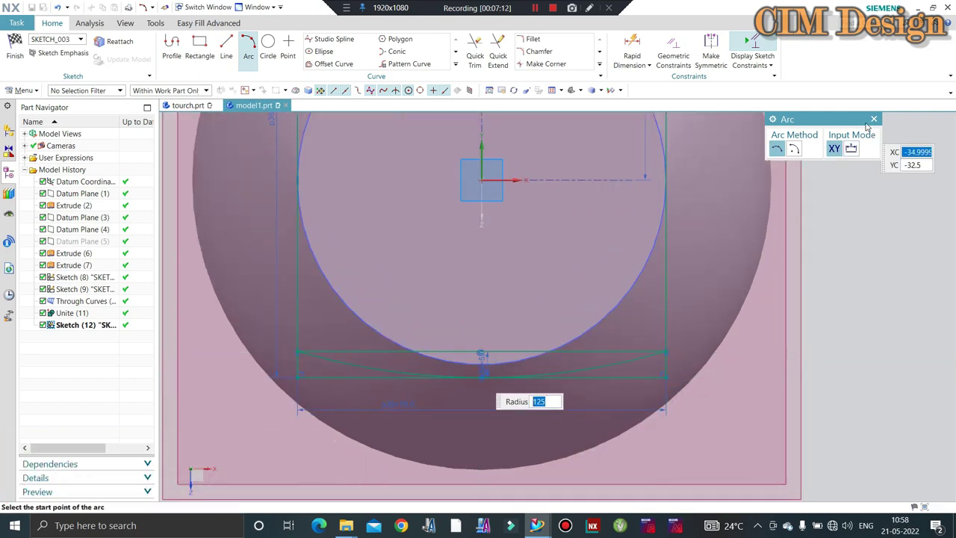
pyautogui.click(874, 119)
# Trim away the straight top and bottom lines, leaving a closed arced profile
pyautogui.click(475, 52)
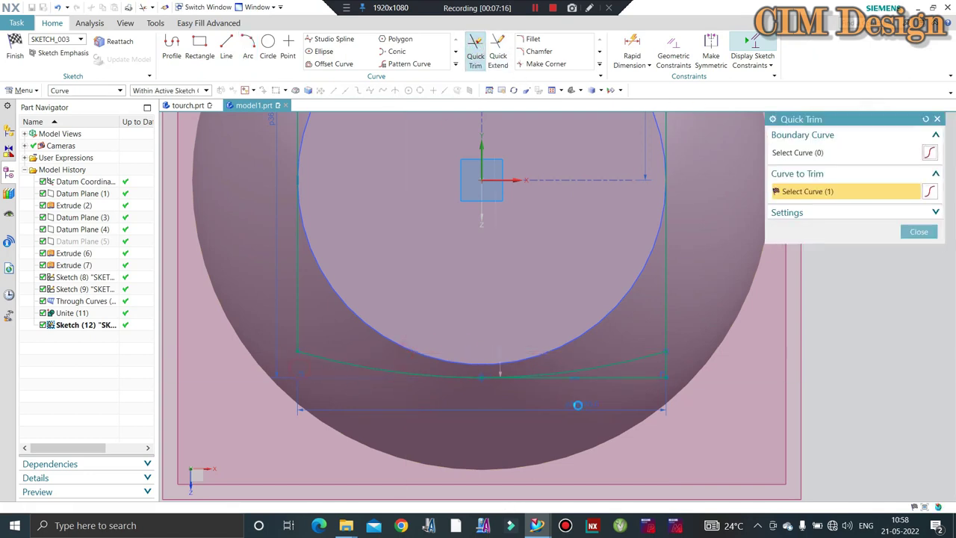
pyautogui.click(640, 378)
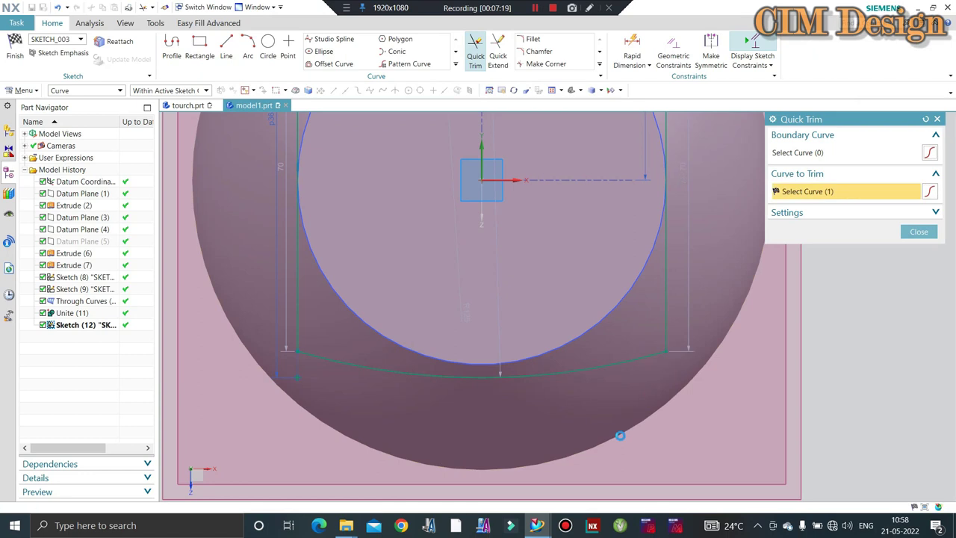
pyautogui.hotkey('shift', 'F8')
pyautogui.scroll(3, 446, 229)
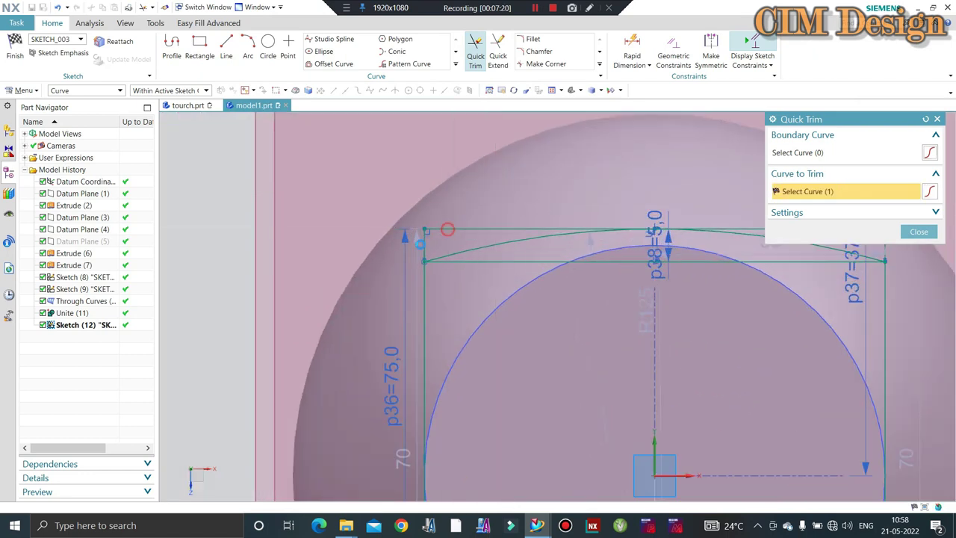
pyautogui.click(447, 230)
pyautogui.scroll(-1, 284, 203)
pyautogui.scroll(2, 739, 232)
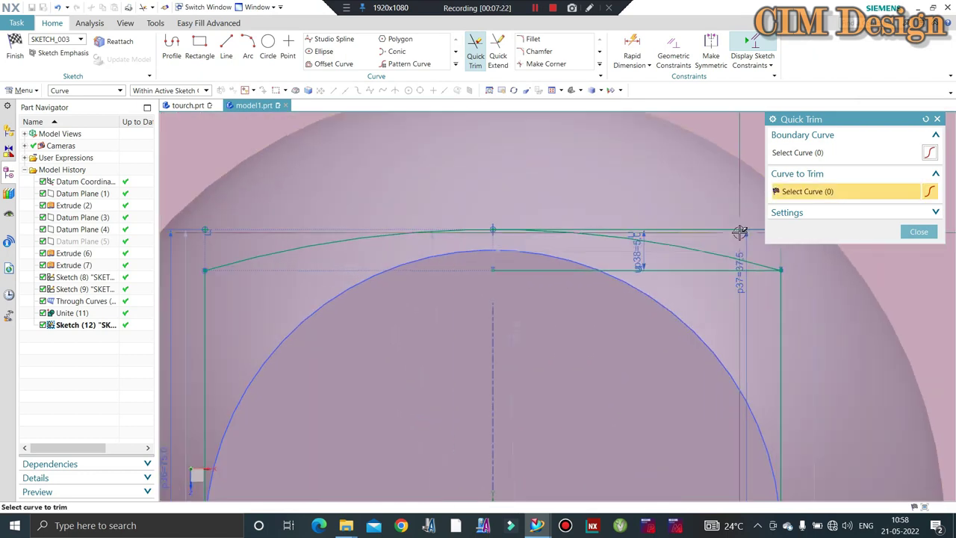
pyautogui.click(739, 230)
pyautogui.scroll(-2, 453, 236)
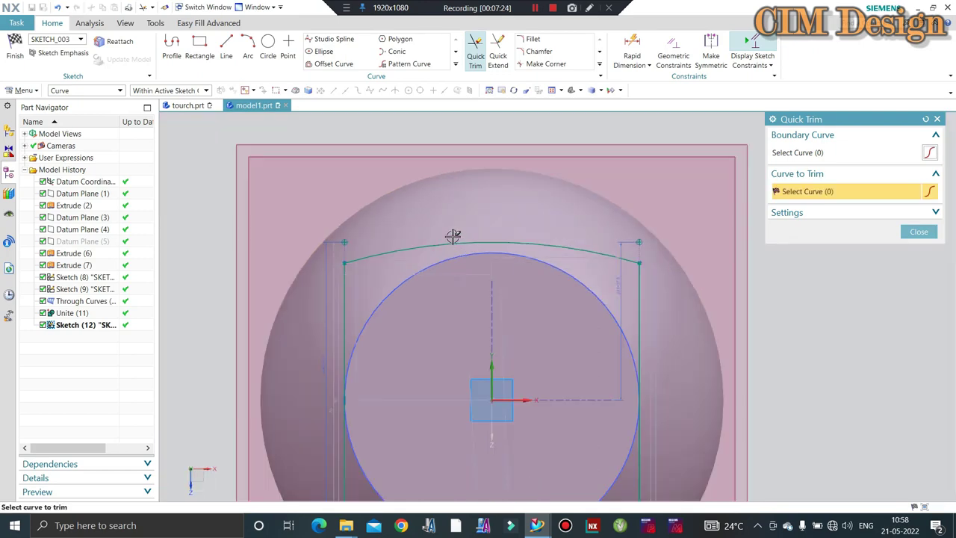
pyautogui.scroll(-2, 453, 235)
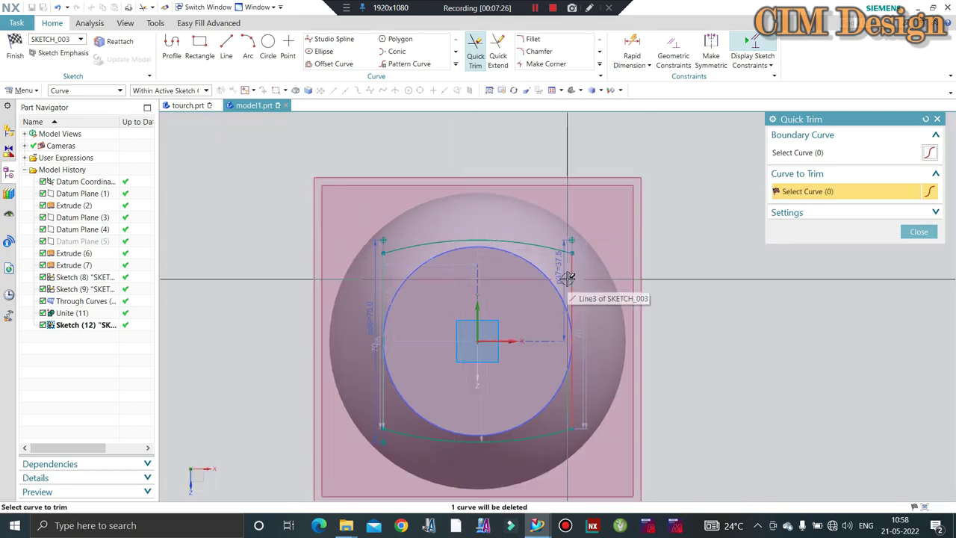
pyautogui.scroll(4, 383, 250)
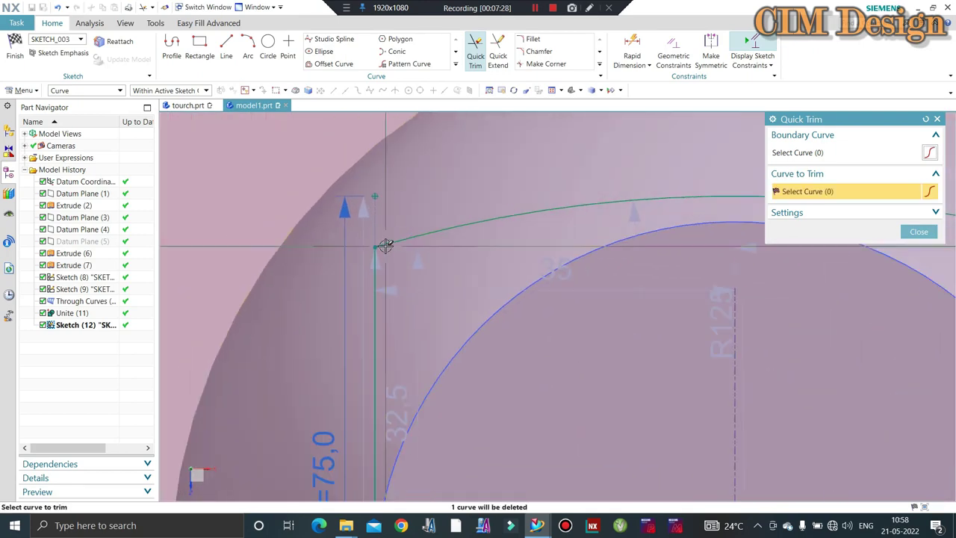
pyautogui.scroll(-4, 386, 245)
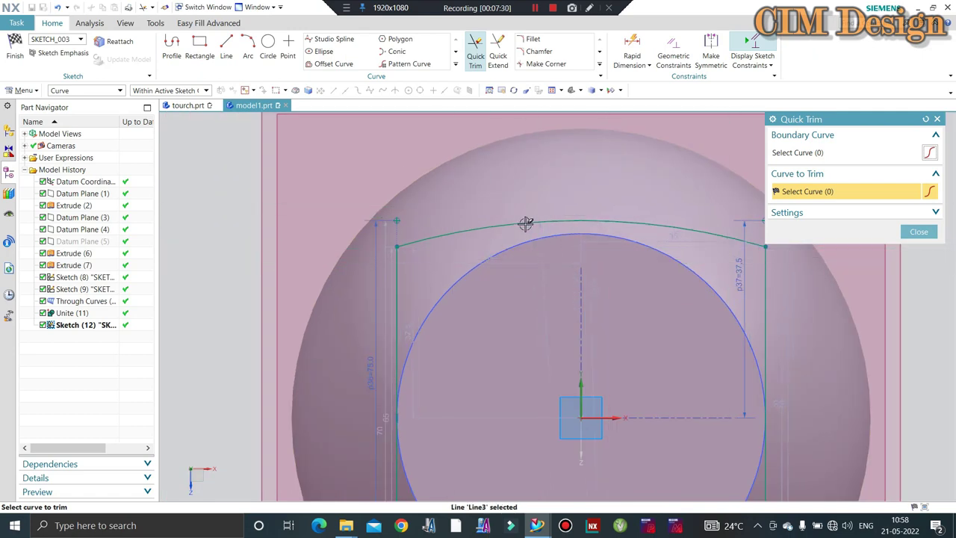
pyautogui.scroll(-2, 525, 224)
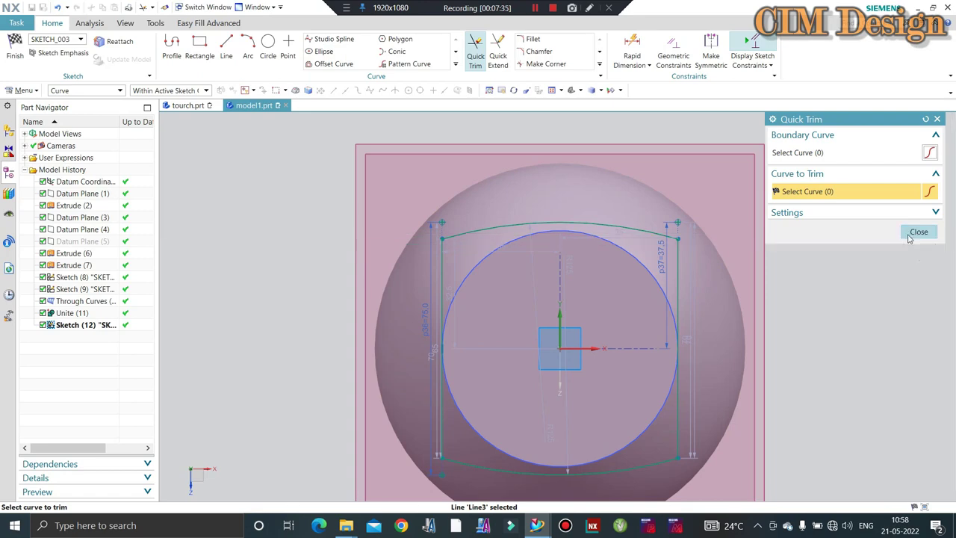
pyautogui.click(907, 232)
pyautogui.scroll(-3, 523, 299)
# Finish the sketch and extrude the arced rectangle 90 mm into a solid handle block
pyautogui.moveTo(523, 298); pyautogui.dragTo(483, 225, button='middle')
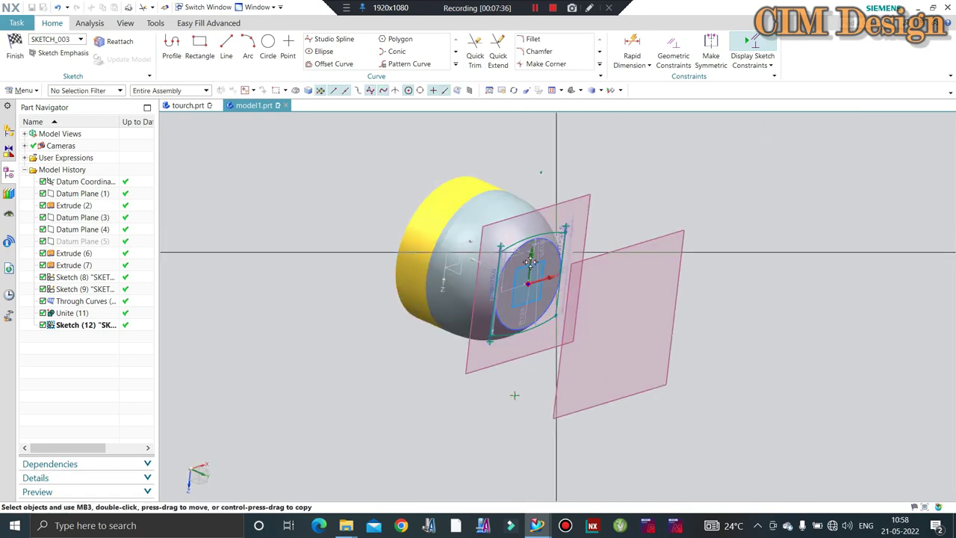
pyautogui.scroll(2, 483, 225)
pyautogui.scroll(3, 485, 239)
pyautogui.scroll(-2, 485, 261)
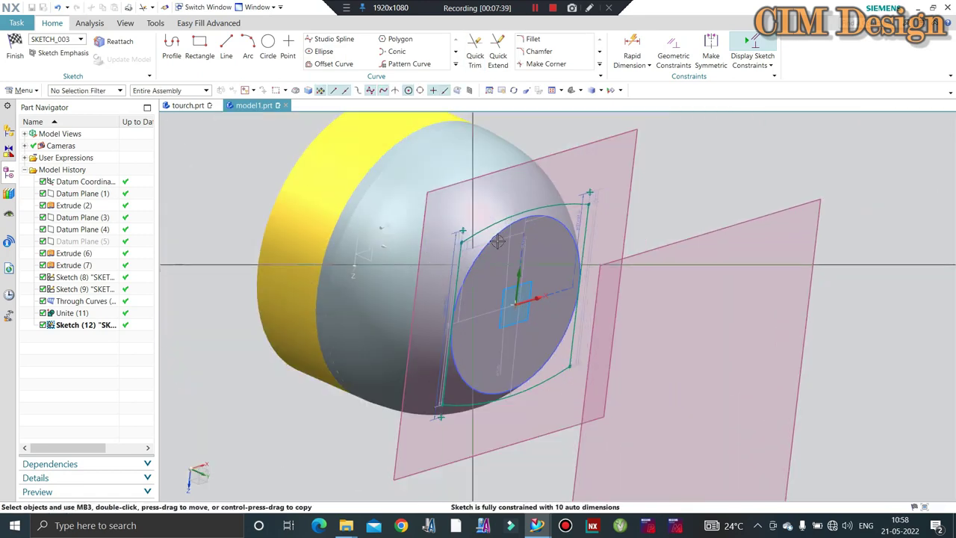
pyautogui.scroll(3, 571, 196)
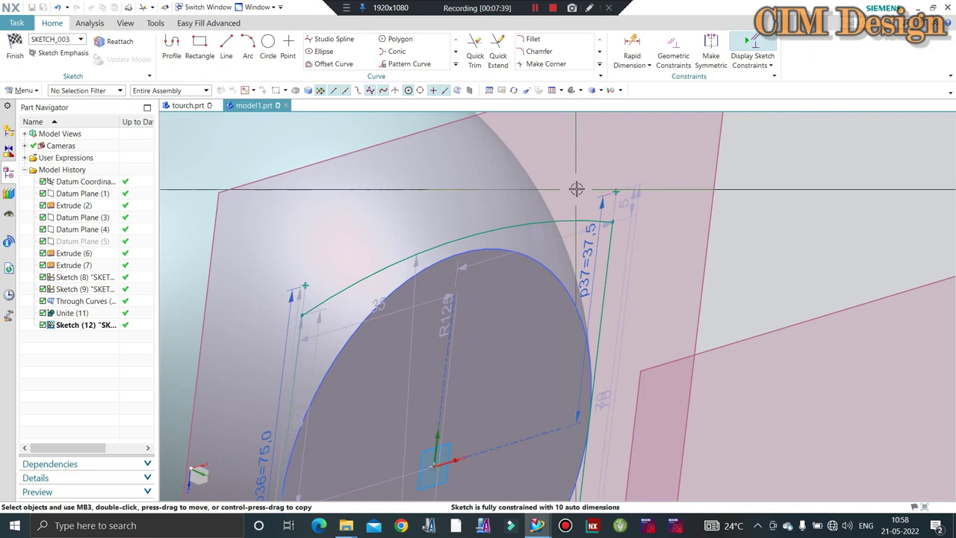
pyautogui.click(20, 45)
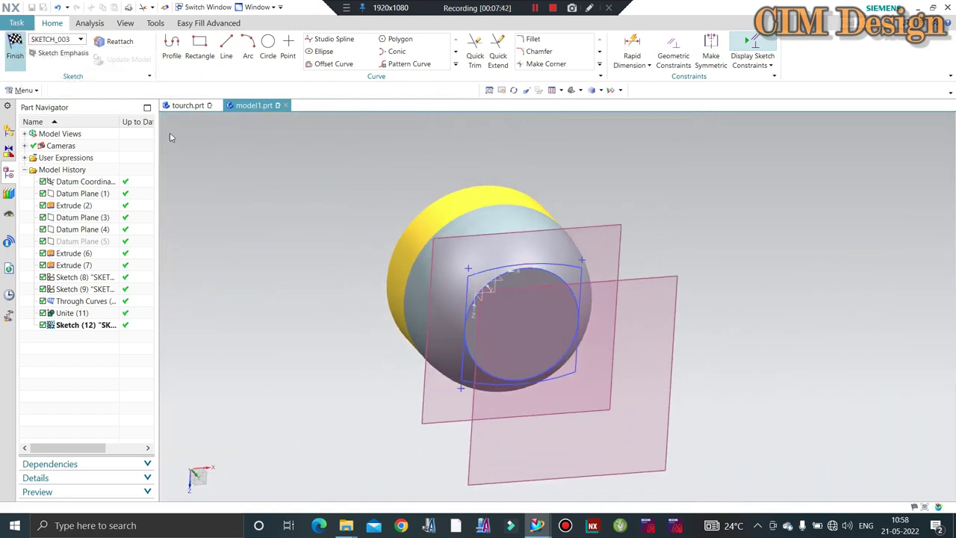
pyautogui.doubleClick(876, 291)
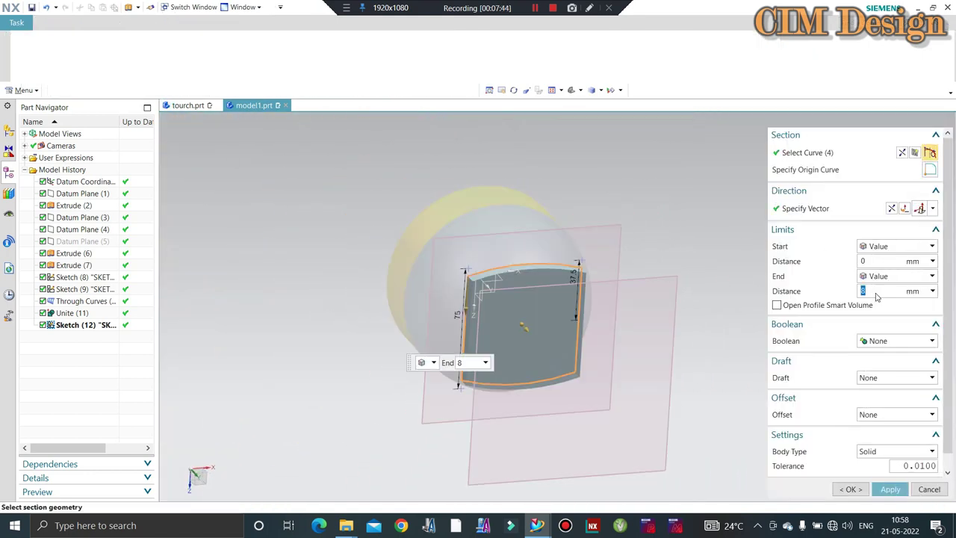
pyautogui.write('90')
pyautogui.press('Return')
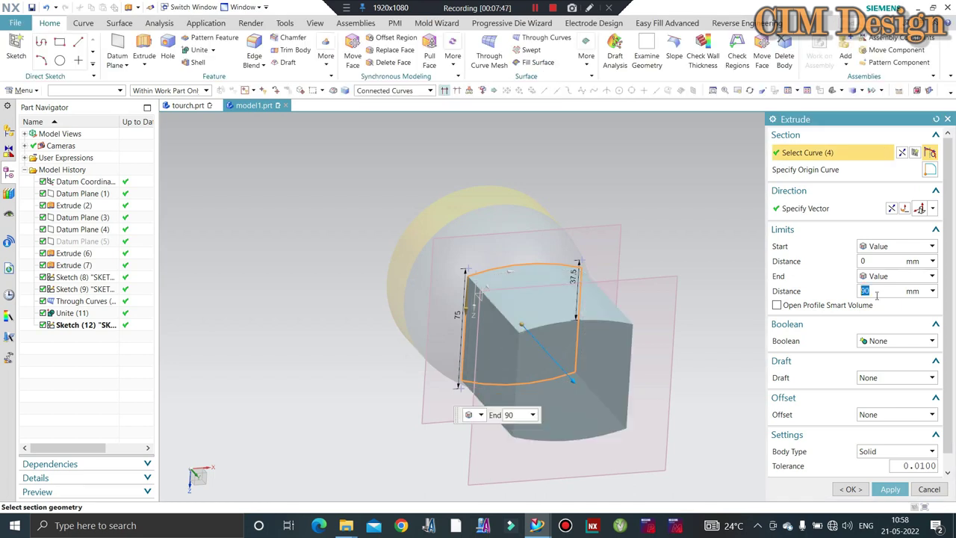
pyautogui.click(860, 487)
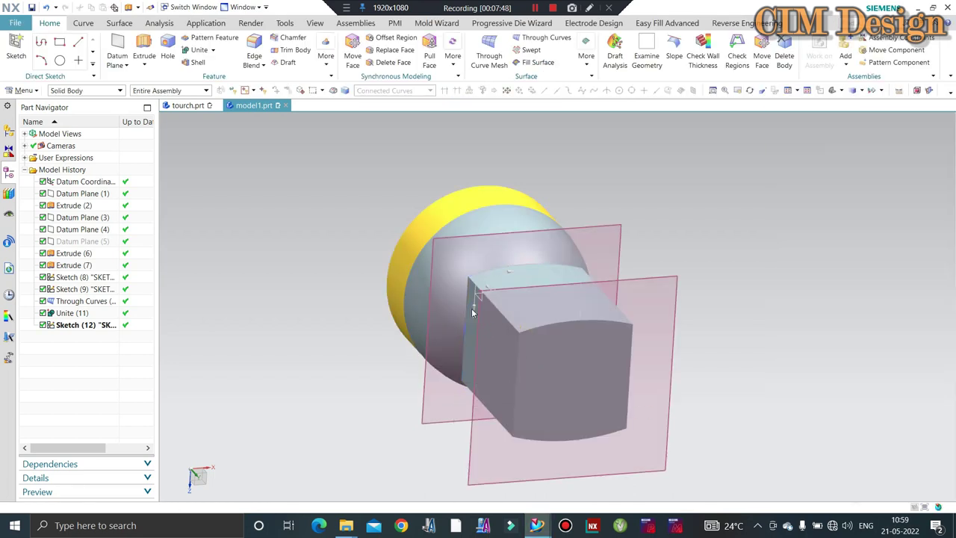
pyautogui.moveTo(338, 268)
pyautogui.mouseDown(button='middle')
pyautogui.moveTo(561, 303)
pyautogui.moveTo(550, 294)
pyautogui.mouseUp(button='middle')
pyautogui.scroll(3, 556, 298)
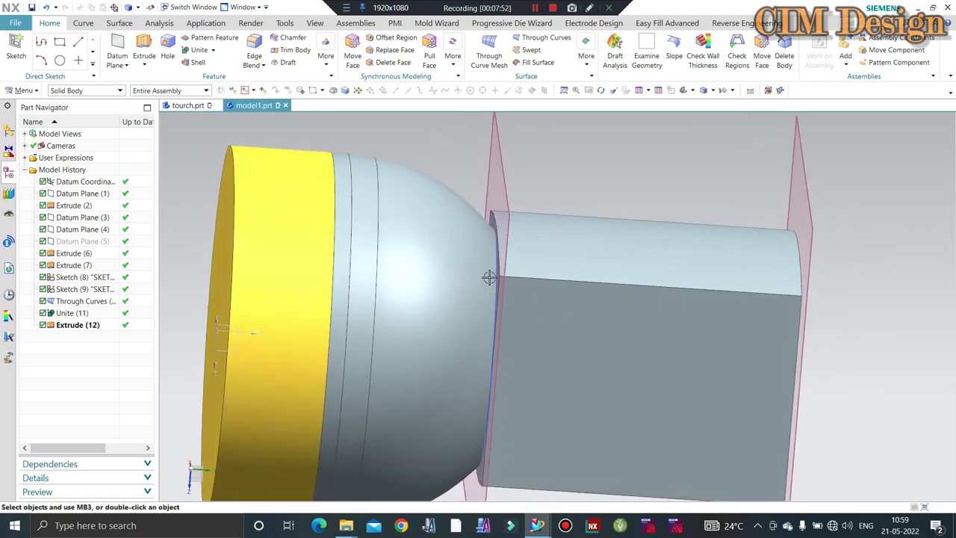
# Unite the torch head (target) with the handle block (tool)
pyautogui.click(199, 50)
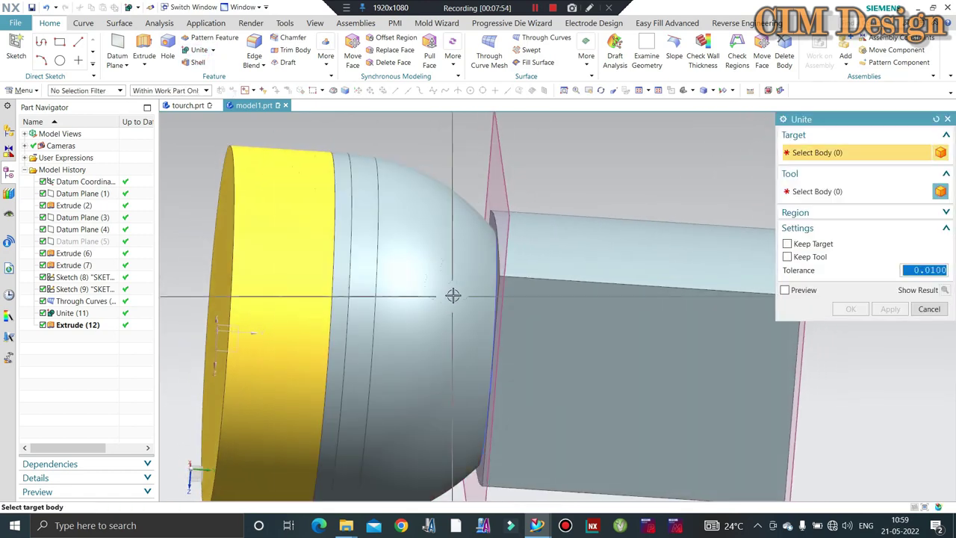
pyautogui.click(454, 294)
pyautogui.click(591, 279)
pyautogui.middleClick(505, 339)
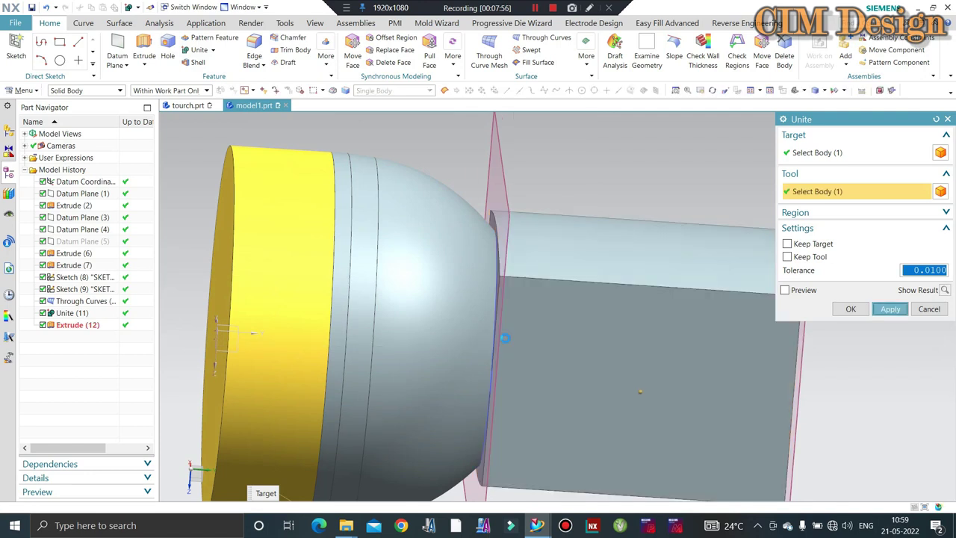
pyautogui.click(930, 306)
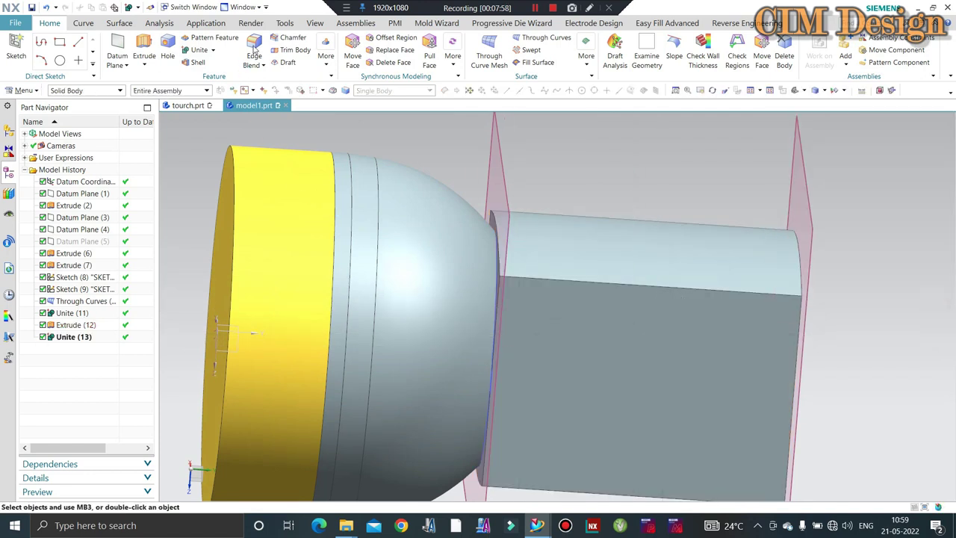
# Round the handle's four long edges with a 20 mm edge blend
pyautogui.click(254, 49)
pyautogui.click(567, 279)
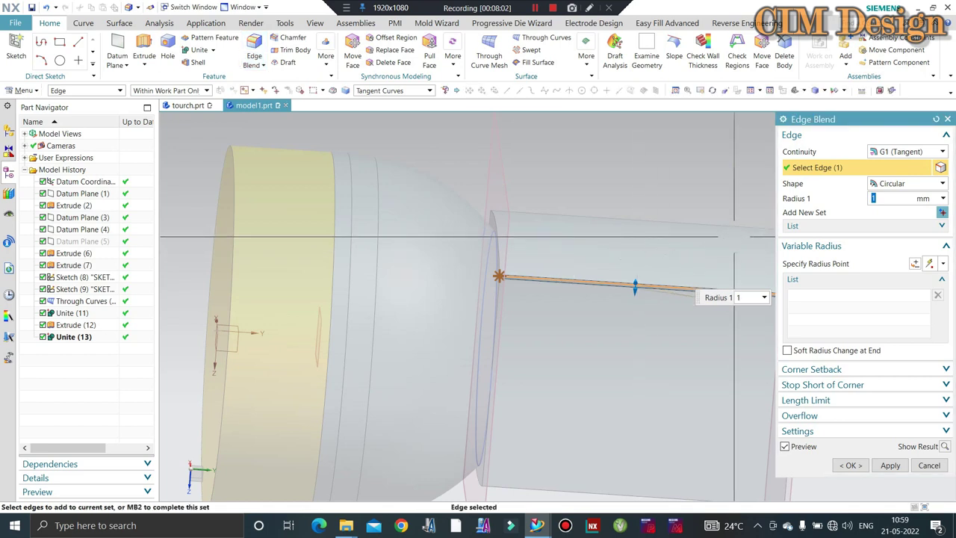
pyautogui.write('5')
pyautogui.write('0')
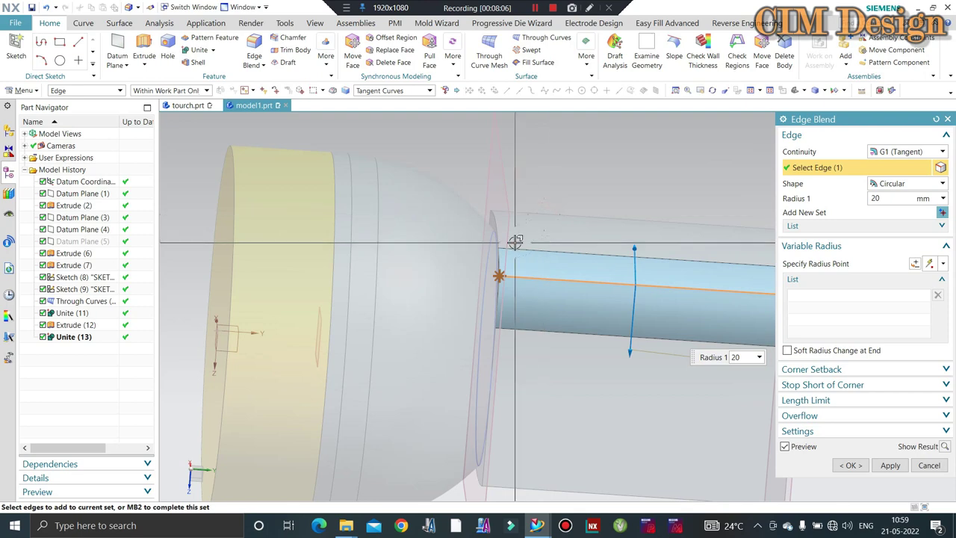
pyautogui.moveTo(514, 241); pyautogui.dragTo(575, 356, button='middle')
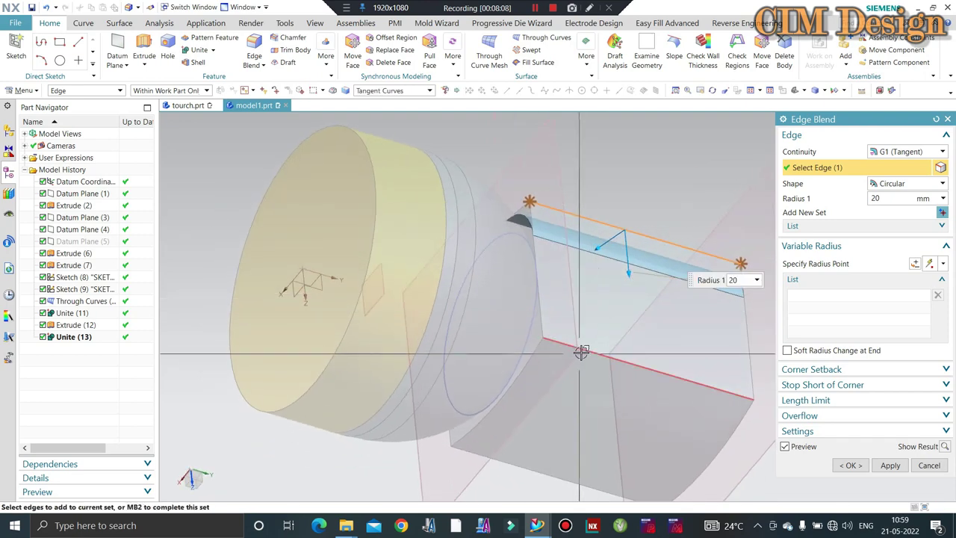
pyautogui.click(534, 421)
pyautogui.moveTo(442, 423); pyautogui.dragTo(432, 356, button='middle')
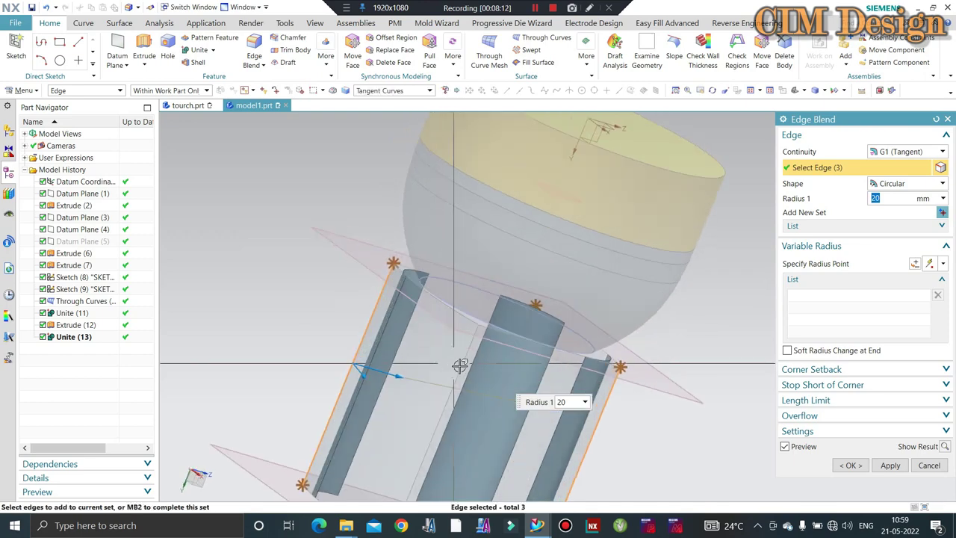
pyautogui.click(433, 353)
pyautogui.middleClick(432, 354)
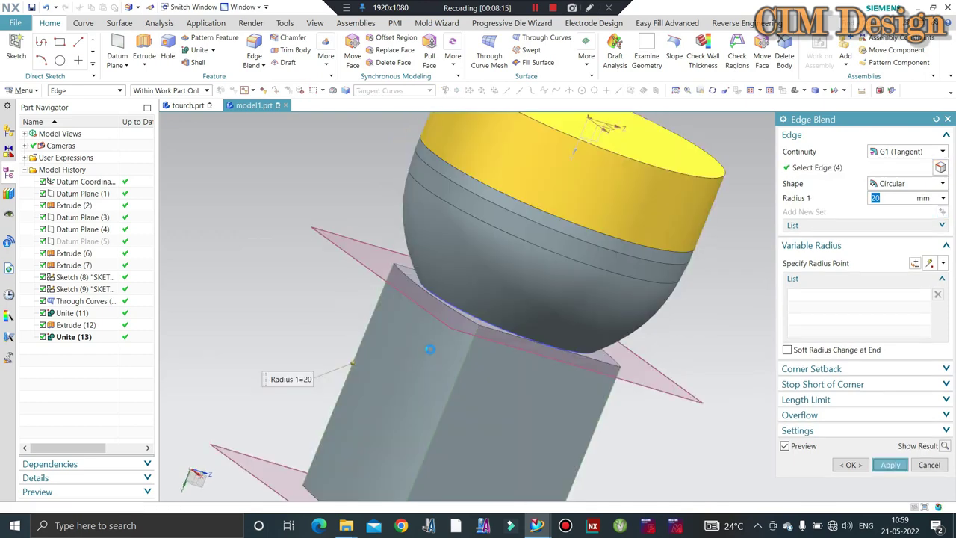
pyautogui.click(890, 464)
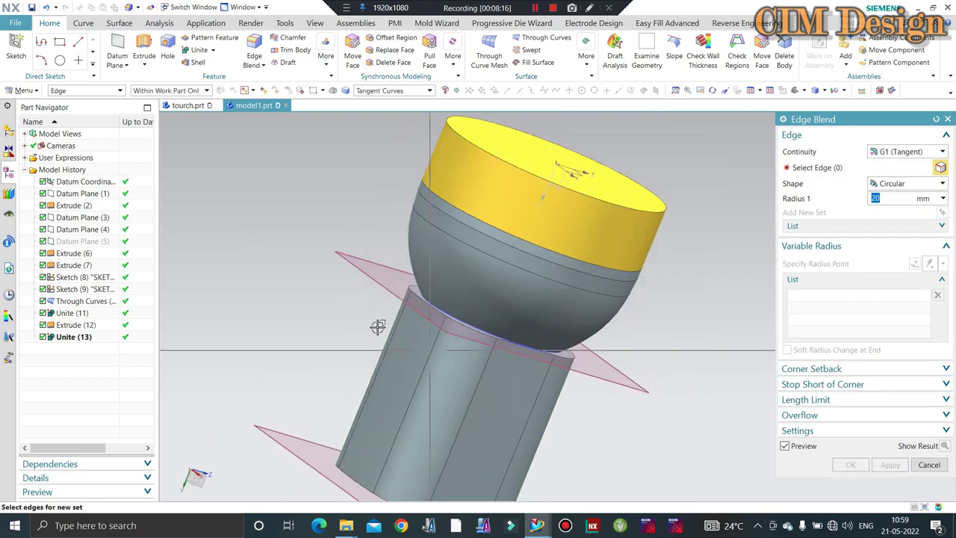
pyautogui.moveTo(378, 324)
pyautogui.mouseDown(button='middle')
pyautogui.moveTo(506, 321)
pyautogui.moveTo(478, 351)
pyautogui.mouseUp(button='middle')
pyautogui.scroll(3, 448, 329)
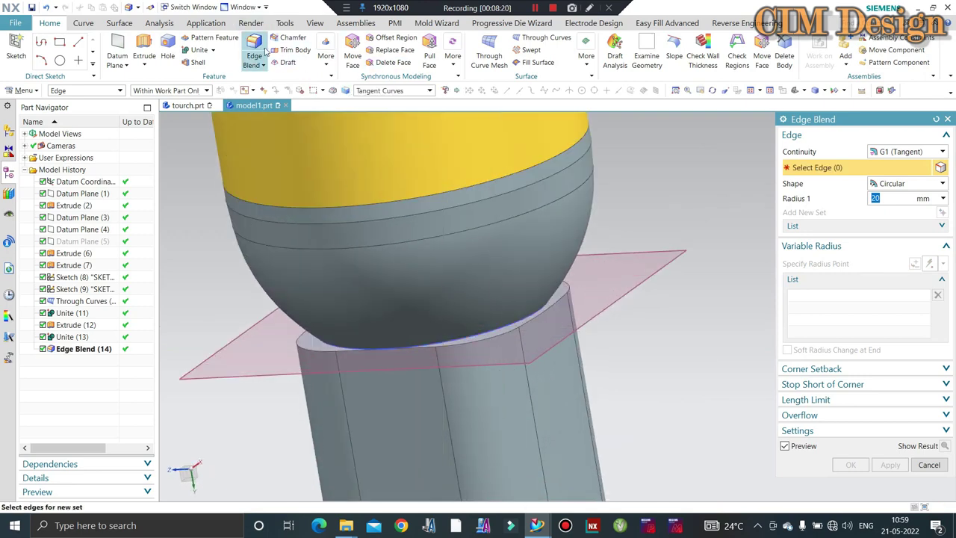
pyautogui.click(394, 37)
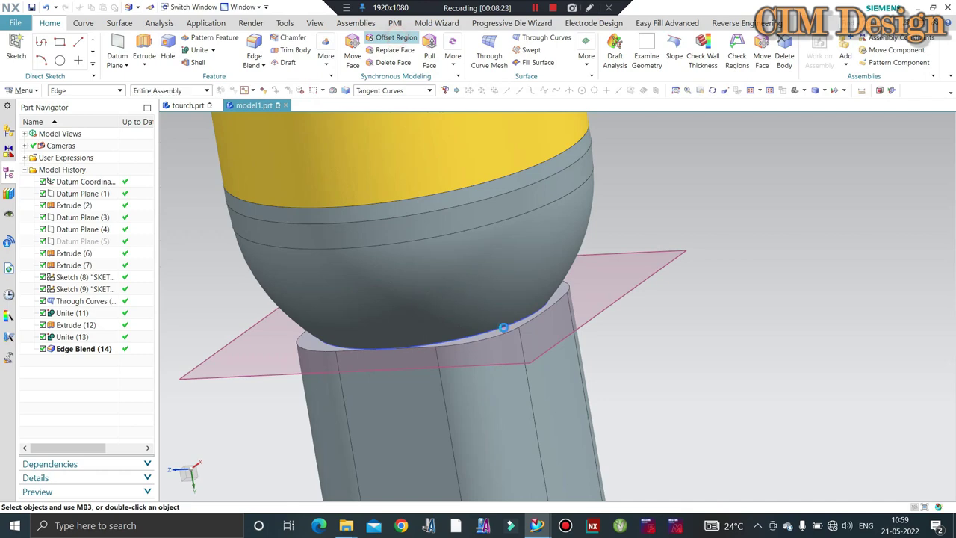
# Offset the two faces at the handle–head joint outward by 10 mm
pyautogui.click(503, 327)
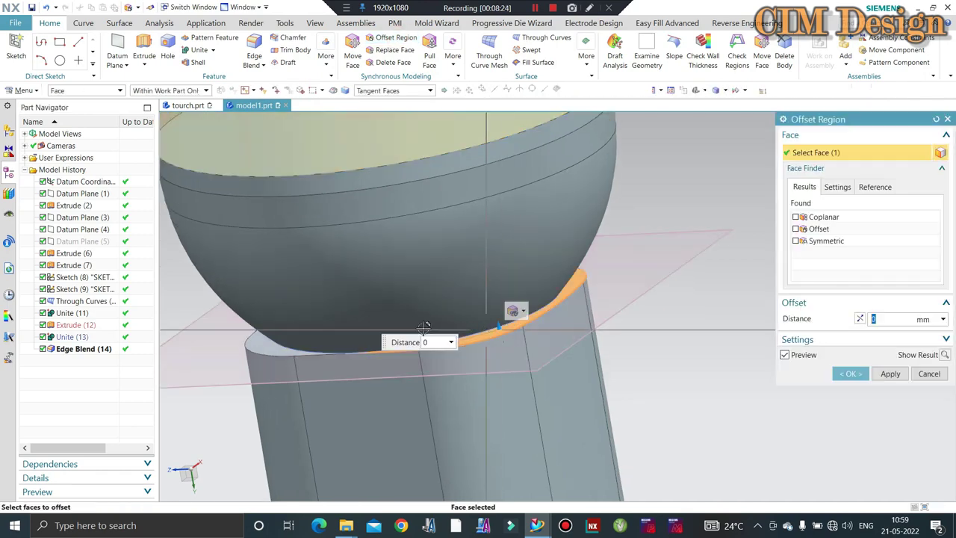
pyautogui.click(351, 348)
pyautogui.moveTo(590, 288)
pyautogui.mouseDown(button='middle')
pyautogui.moveTo(581, 272)
pyautogui.moveTo(508, 316)
pyautogui.mouseUp(button='middle')
pyautogui.moveTo(455, 351)
pyautogui.mouseDown(button='middle')
pyautogui.moveTo(432, 391)
pyautogui.moveTo(458, 296)
pyautogui.mouseUp(button='middle')
pyautogui.write('5')
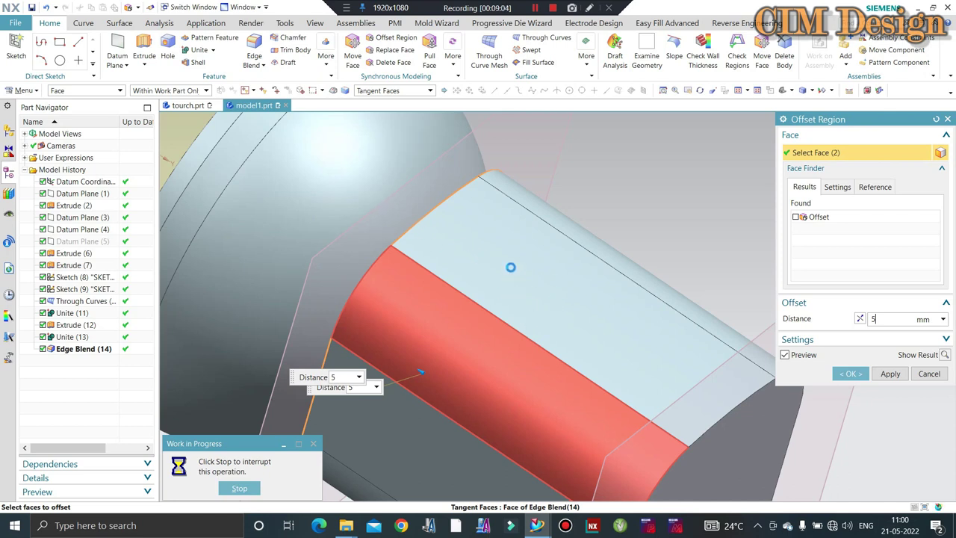
pyautogui.scroll(-2, 438, 241)
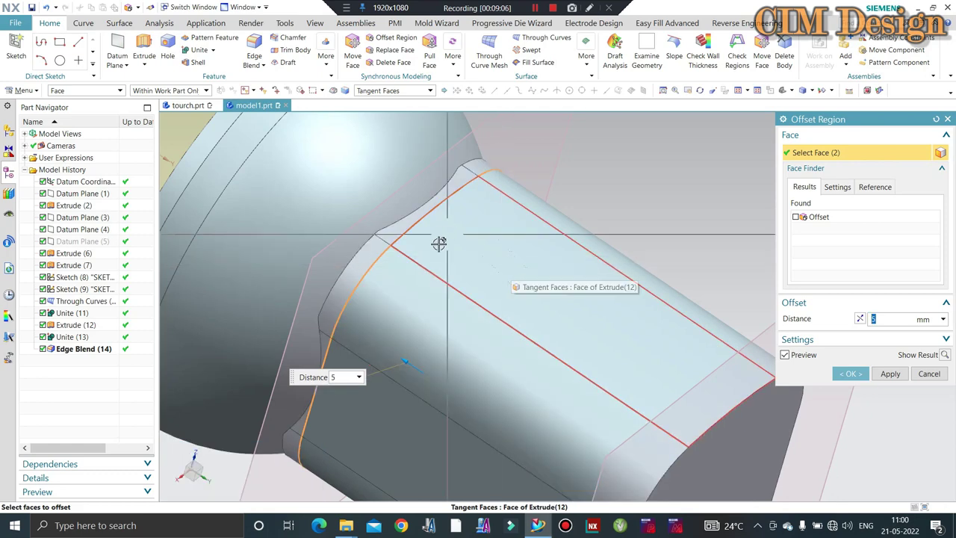
pyautogui.scroll(-2, 480, 288)
pyautogui.moveTo(480, 289); pyautogui.dragTo(547, 282, button='middle')
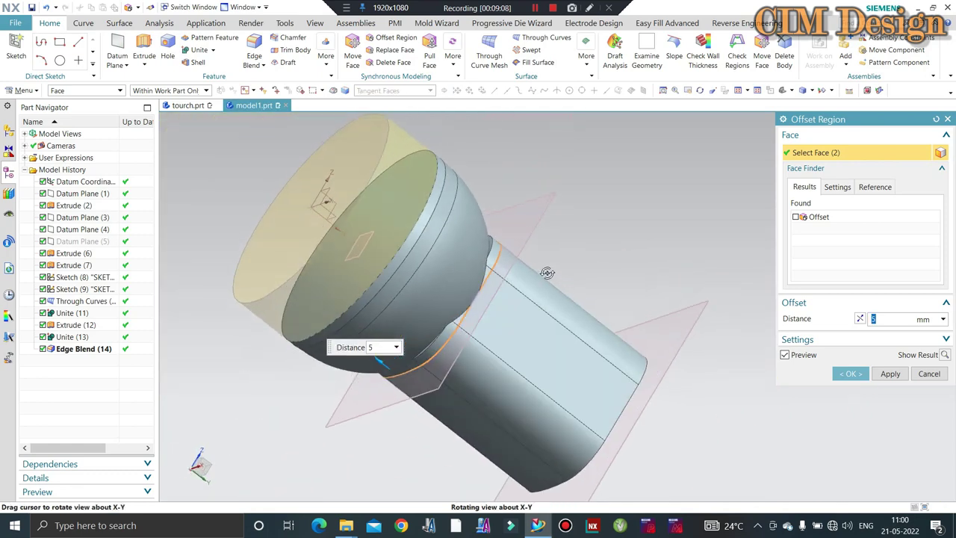
pyautogui.write('10')
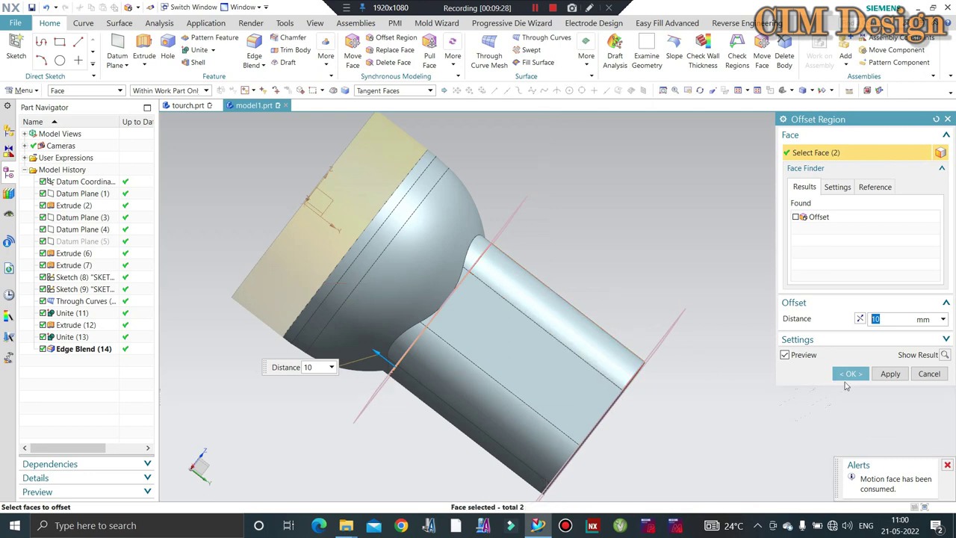
pyautogui.click(849, 375)
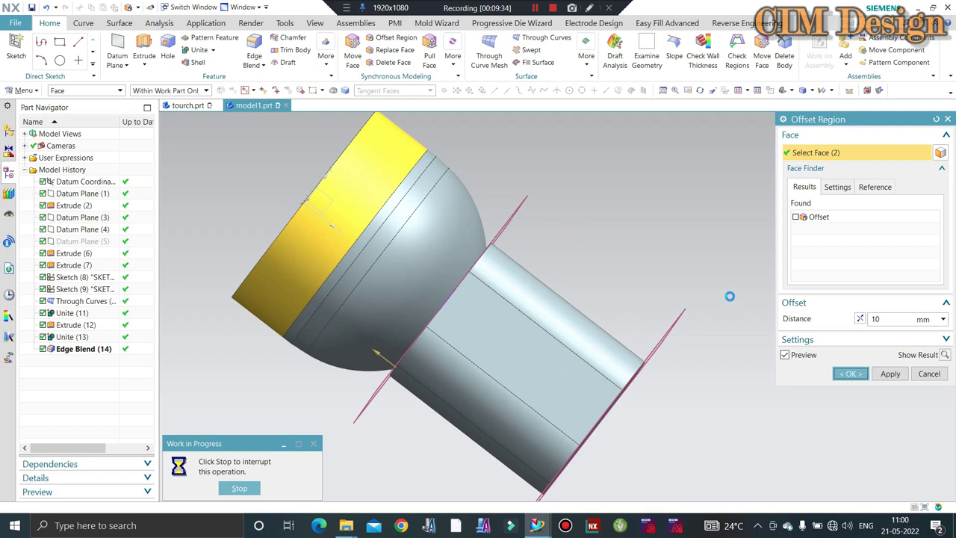
# Blend the handle-to-dome junction edges at 20 mm and view the torch from the side
pyautogui.scroll(-2, 544, 279)
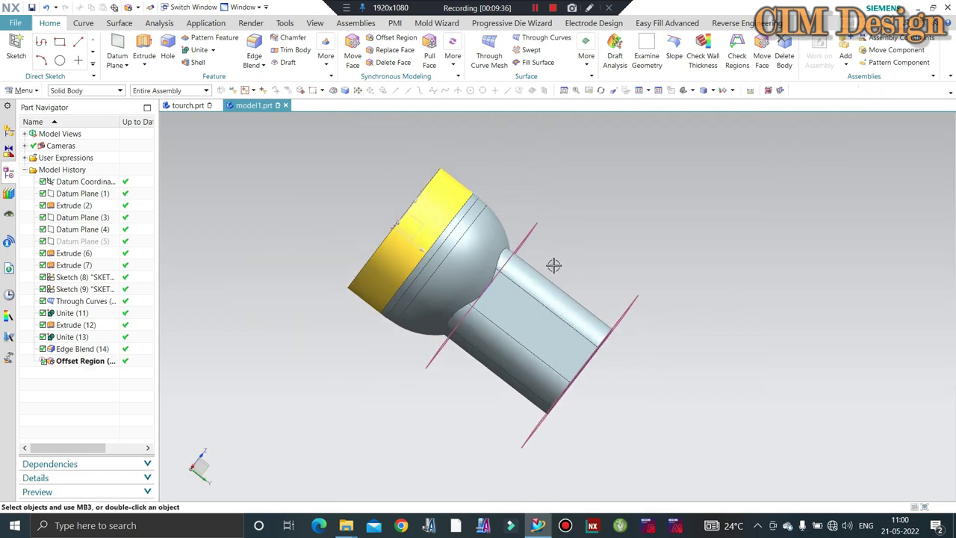
pyautogui.moveTo(555, 265); pyautogui.dragTo(309, 166, button='middle')
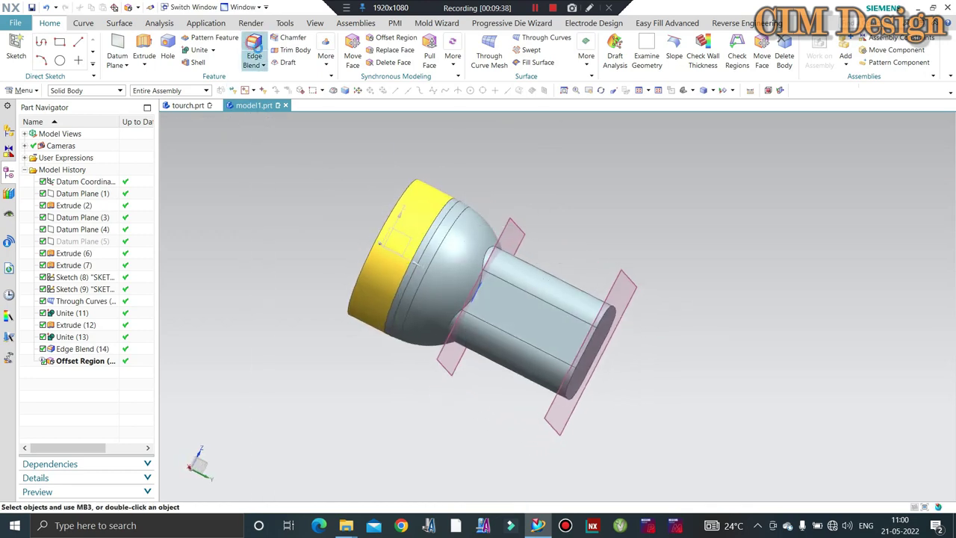
pyautogui.click(254, 54)
pyautogui.click(486, 252)
pyautogui.scroll(3, 486, 254)
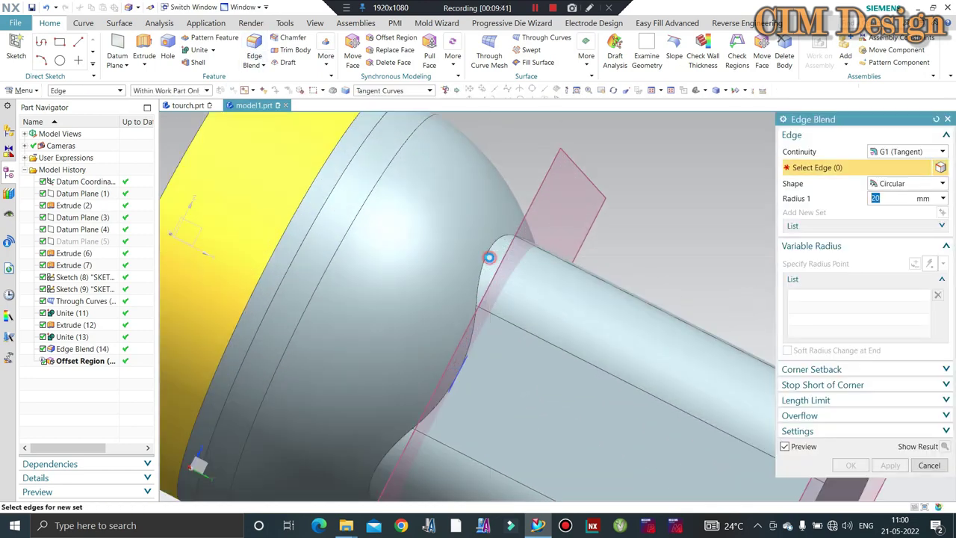
pyautogui.scroll(-2, 486, 254)
pyautogui.scroll(-2, 567, 257)
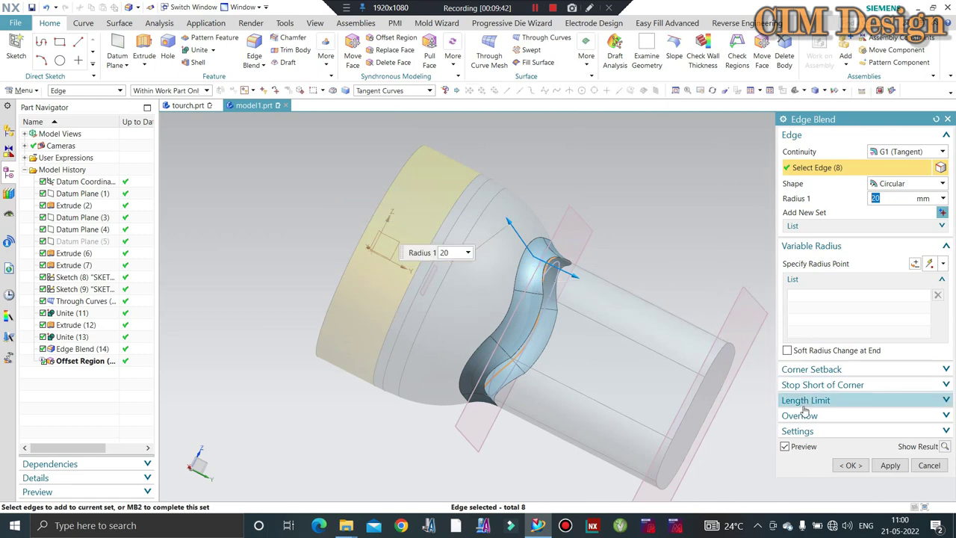
pyautogui.click(849, 466)
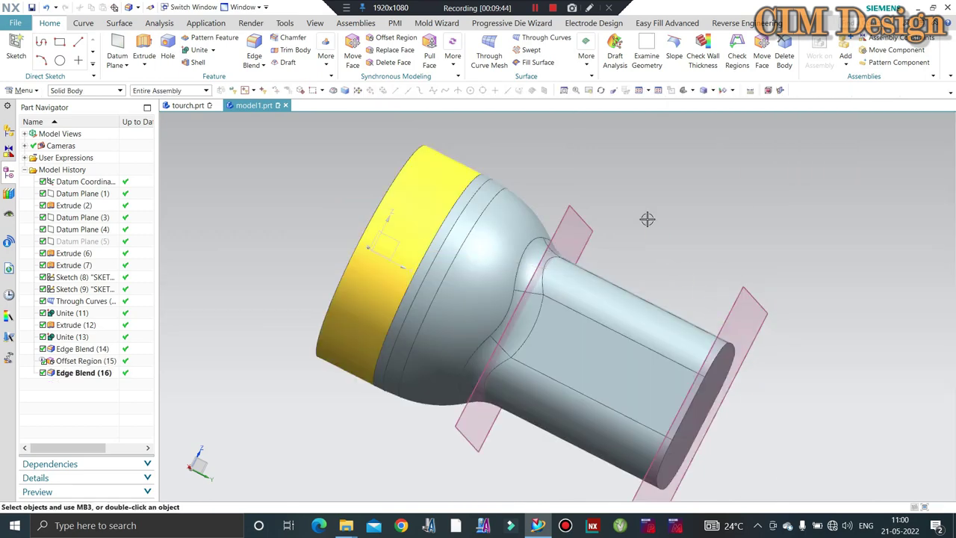
pyautogui.moveTo(732, 195)
pyautogui.mouseDown(button='middle')
pyautogui.moveTo(676, 179)
pyautogui.moveTo(510, 202)
pyautogui.mouseUp(button='middle')
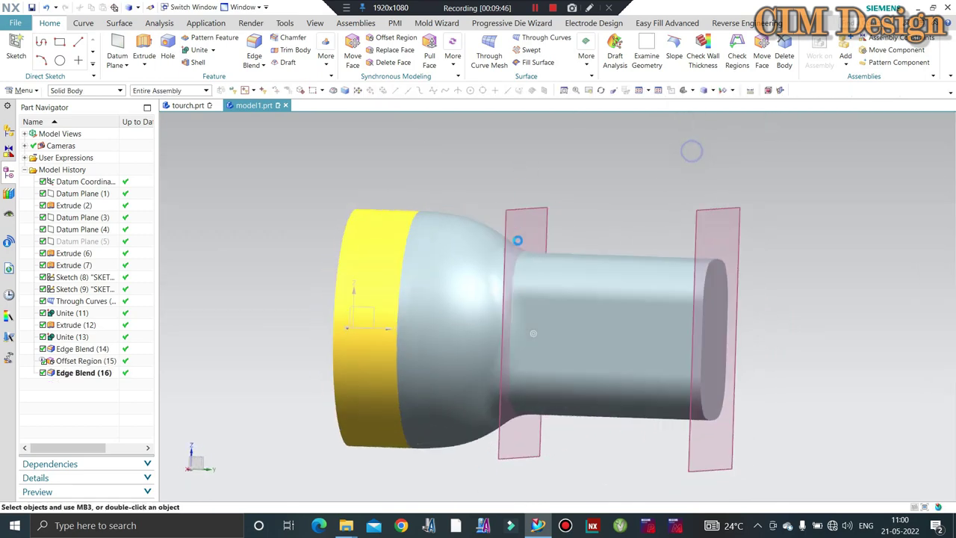
pyautogui.moveTo(578, 220); pyautogui.dragTo(548, 187, button='middle')
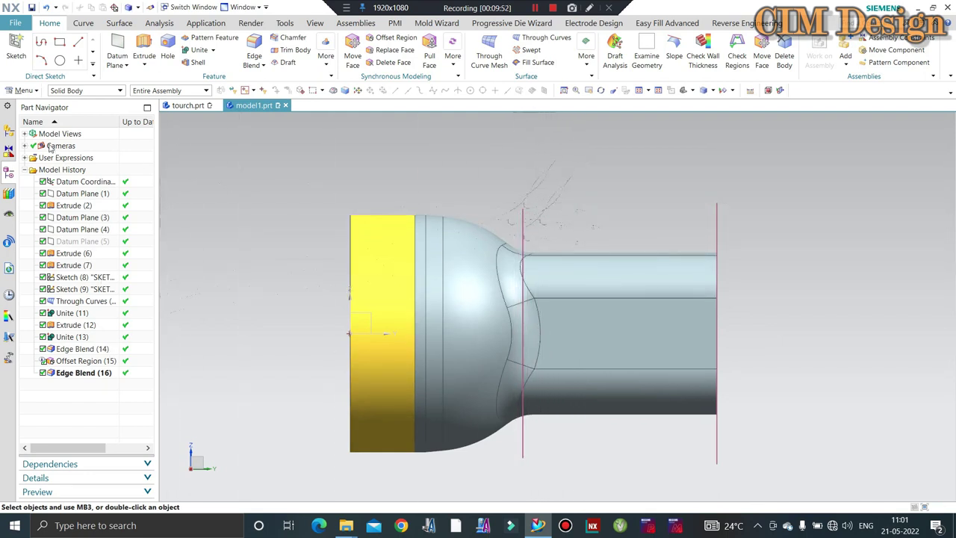
# Change Datum Plane (3)'s offset distance to 5
pyautogui.click(74, 91)
pyautogui.click(71, 102)
pyautogui.moveTo(480, 174); pyautogui.dragTo(504, 186, button='middle')
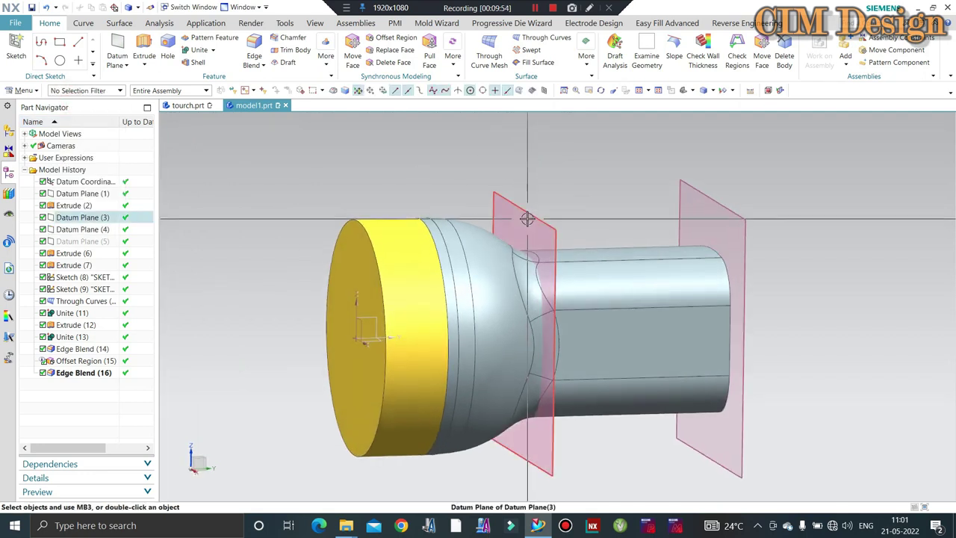
pyautogui.doubleClick(524, 212)
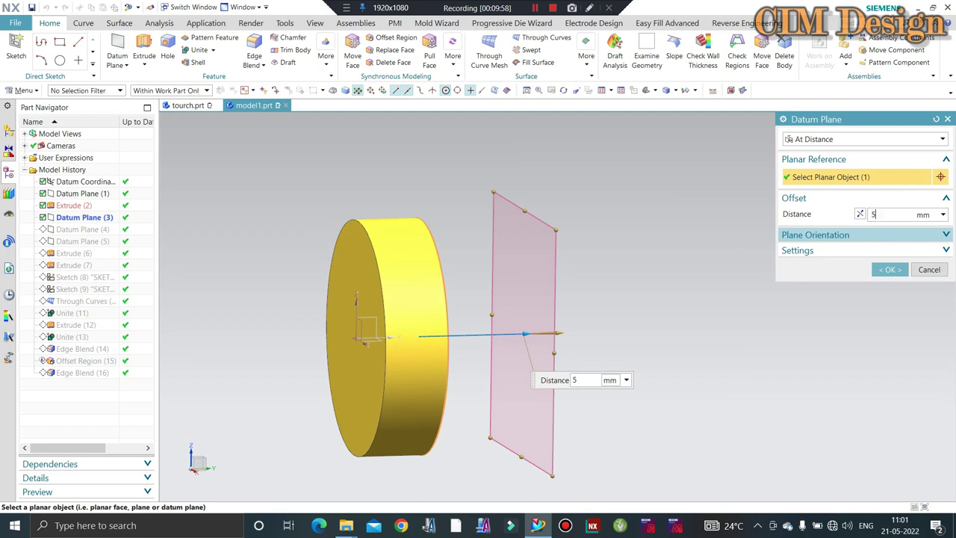
pyautogui.write('5')
pyautogui.click(888, 269)
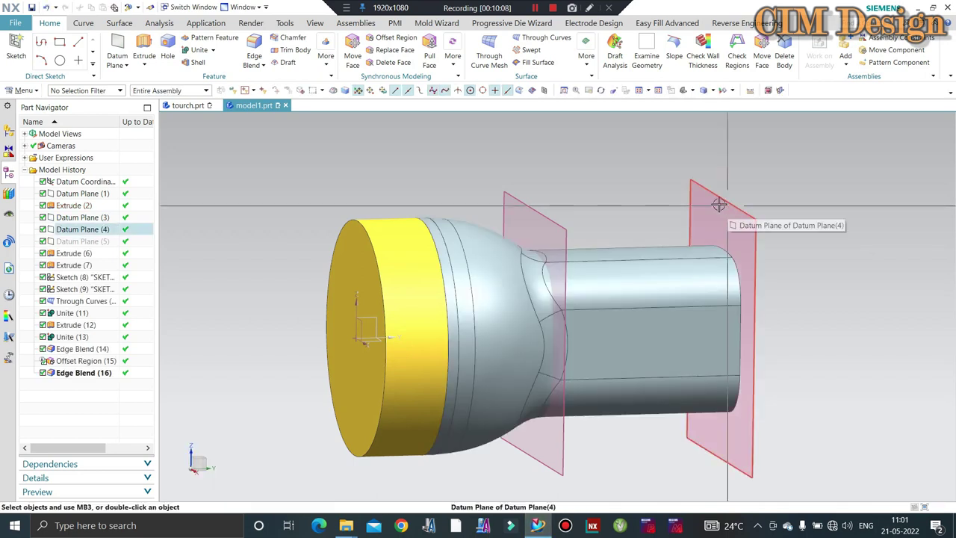
# Inspect the updated torch from the exact side view and oblique angles
pyautogui.press('F8')
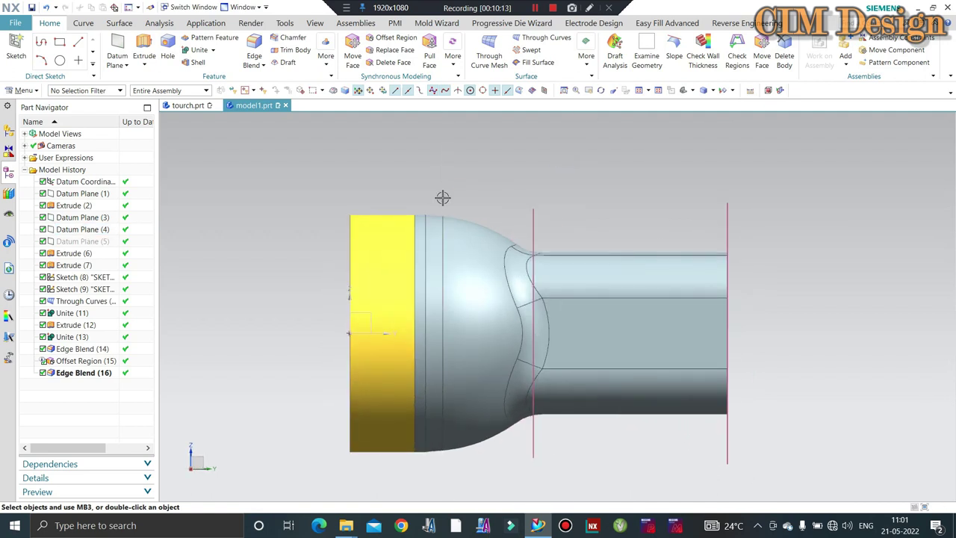
pyautogui.moveTo(337, 171); pyautogui.dragTo(439, 214, button='middle')
pyautogui.moveTo(524, 164)
pyautogui.mouseDown(button='middle')
pyautogui.moveTo(504, 228)
pyautogui.moveTo(468, 241)
pyautogui.moveTo(515, 238)
pyautogui.moveTo(447, 145)
pyautogui.mouseUp(button='middle')
pyautogui.press('F8')
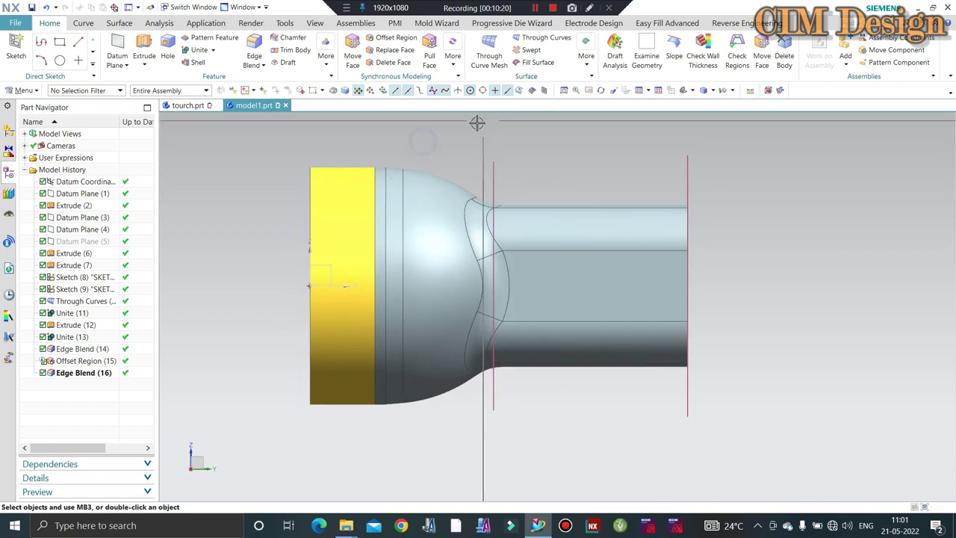
pyautogui.scroll(2, 381, 201)
pyautogui.moveTo(401, 159); pyautogui.dragTo(401, 133, button='middle')
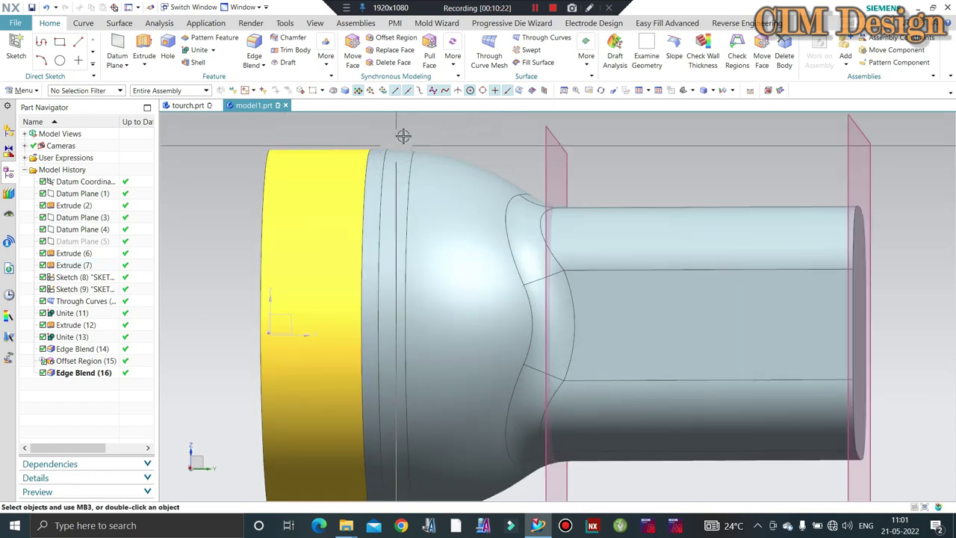
pyautogui.press('F8')
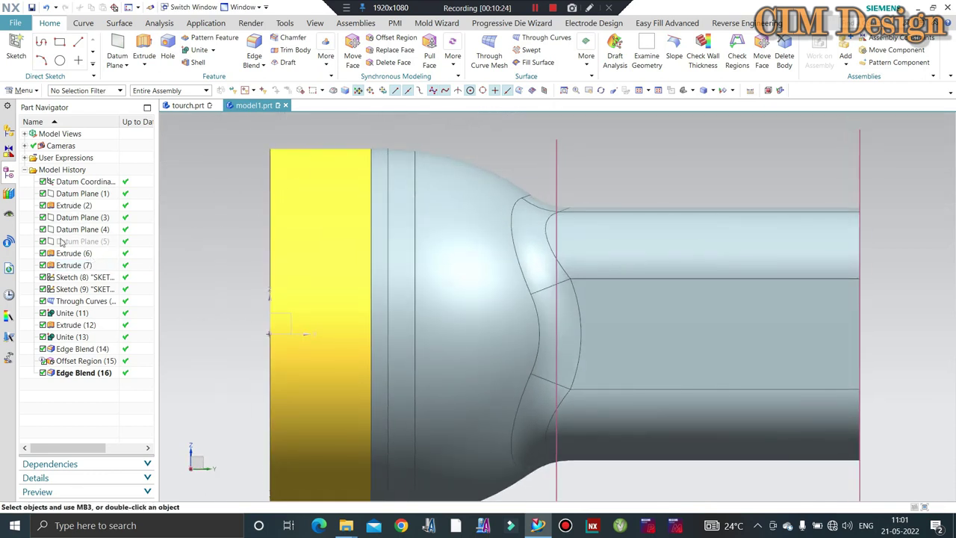
# Change Extrude (7)'s draft angle to 8° and apply the update
pyautogui.doubleClick(74, 265)
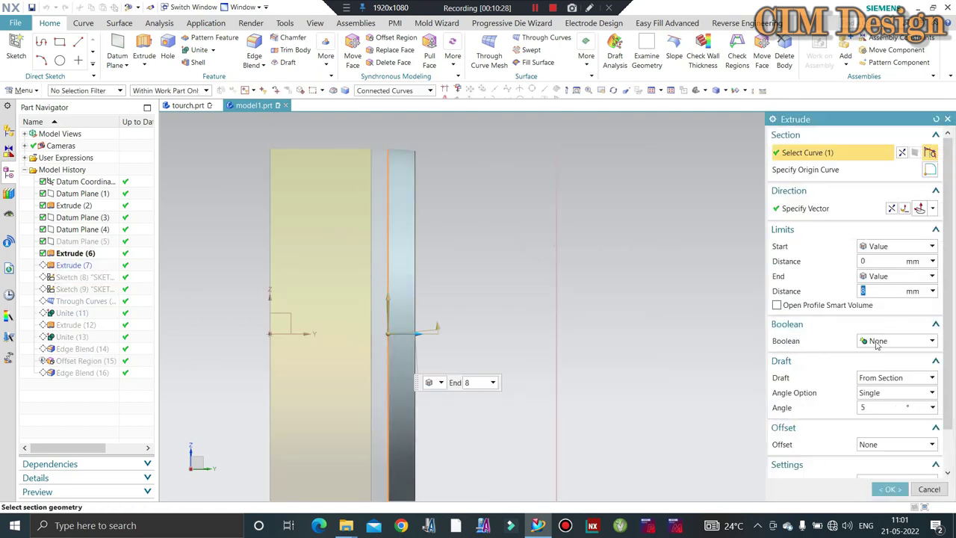
pyautogui.click(884, 406)
pyautogui.write('8')
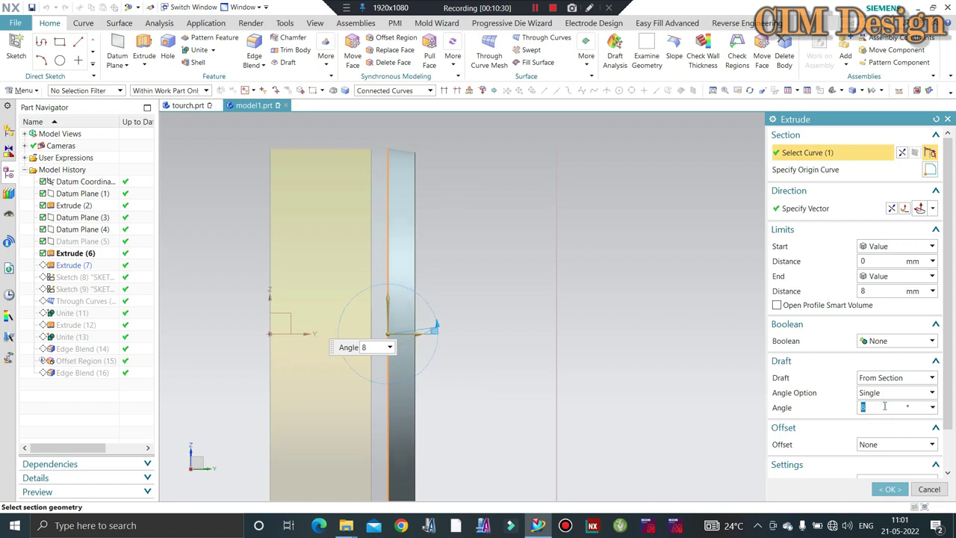
pyautogui.press('Return')
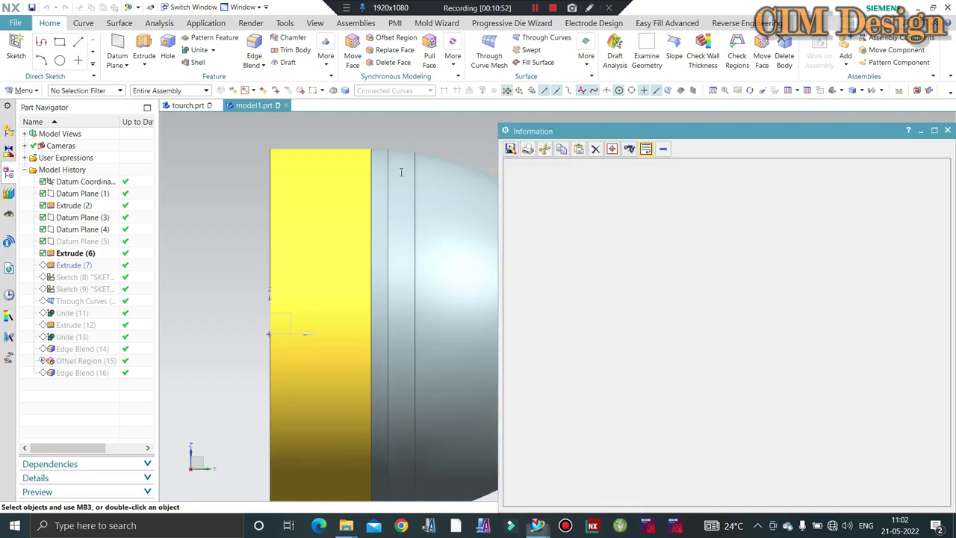
# Close the failure report and make Edge Blend (14) the current feature
pyautogui.click(946, 130)
pyautogui.scroll(-5, 546, 239)
pyautogui.moveTo(518, 250); pyautogui.dragTo(552, 224, button='middle')
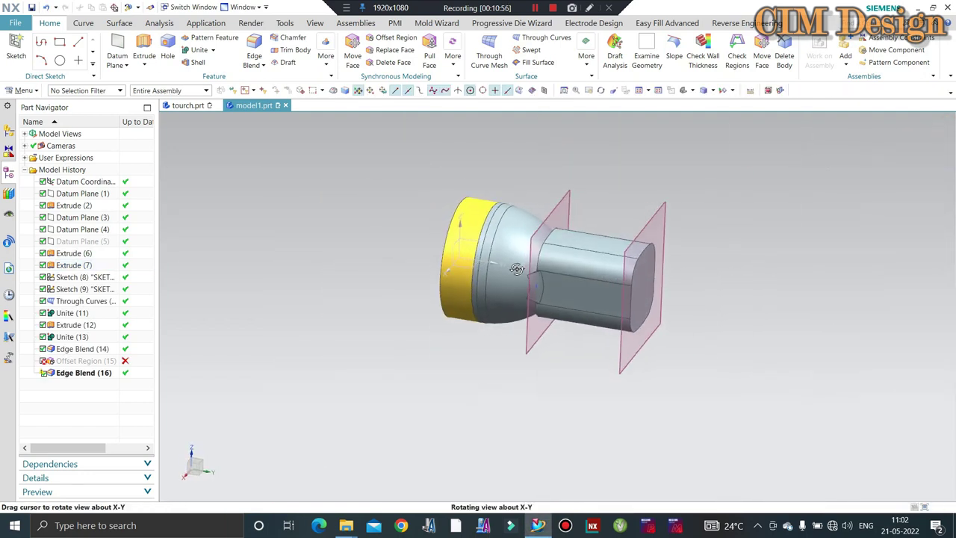
pyautogui.click(83, 348)
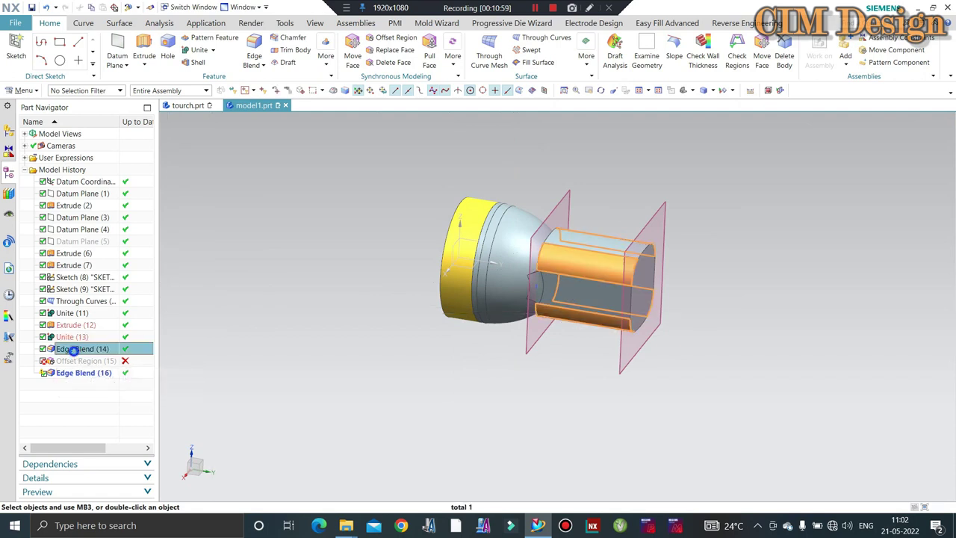
pyautogui.rightClick(86, 348)
pyautogui.click(256, 300)
pyautogui.scroll(2, 348, 292)
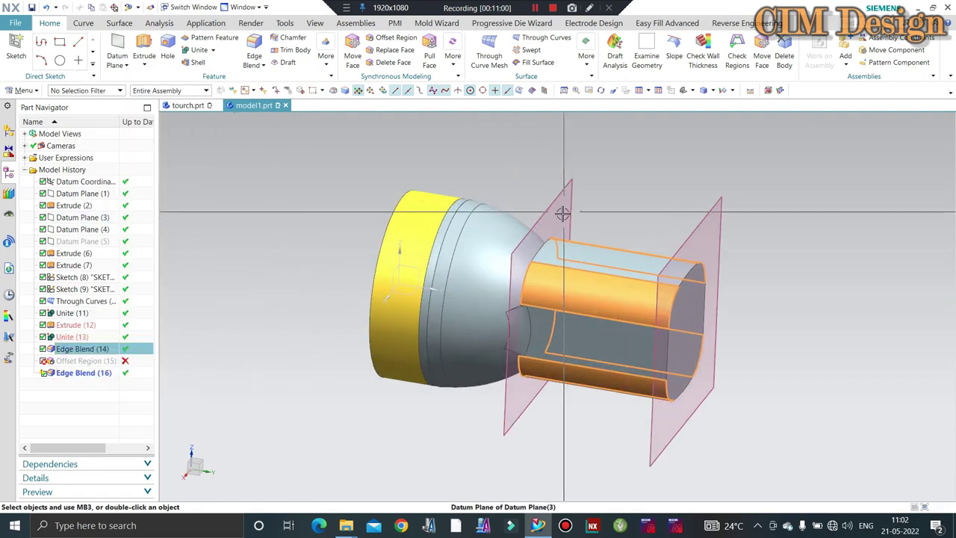
pyautogui.scroll(1, 486, 271)
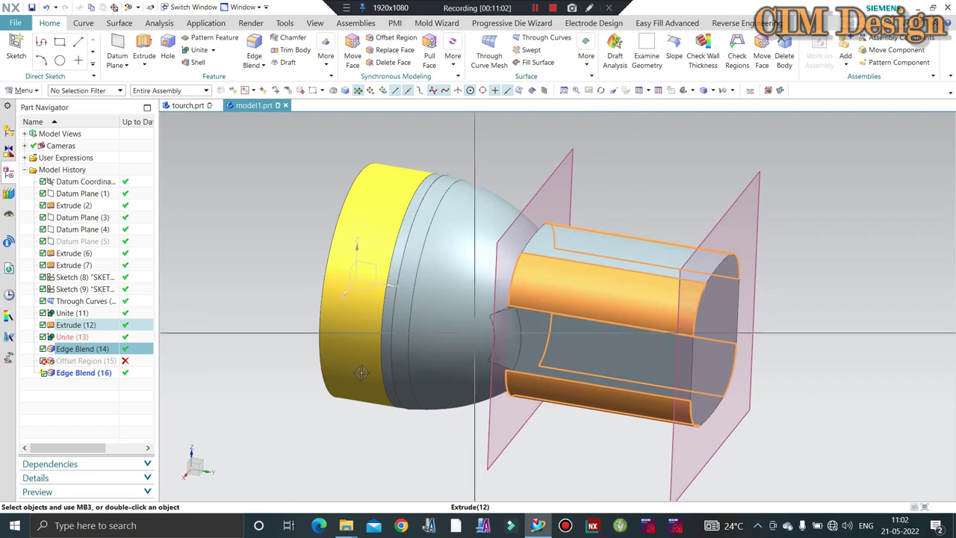
pyautogui.rightClick(81, 351)
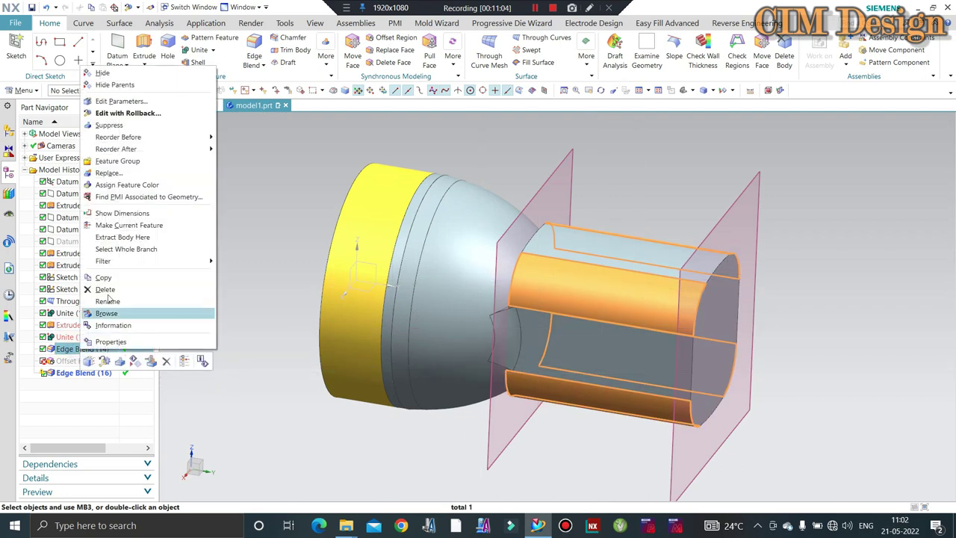
pyautogui.click(120, 224)
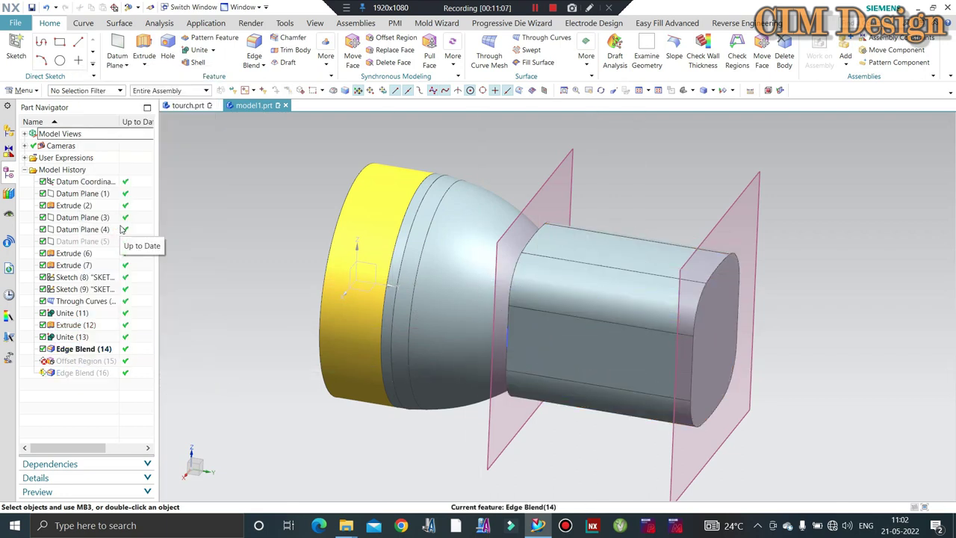
pyautogui.click(85, 362)
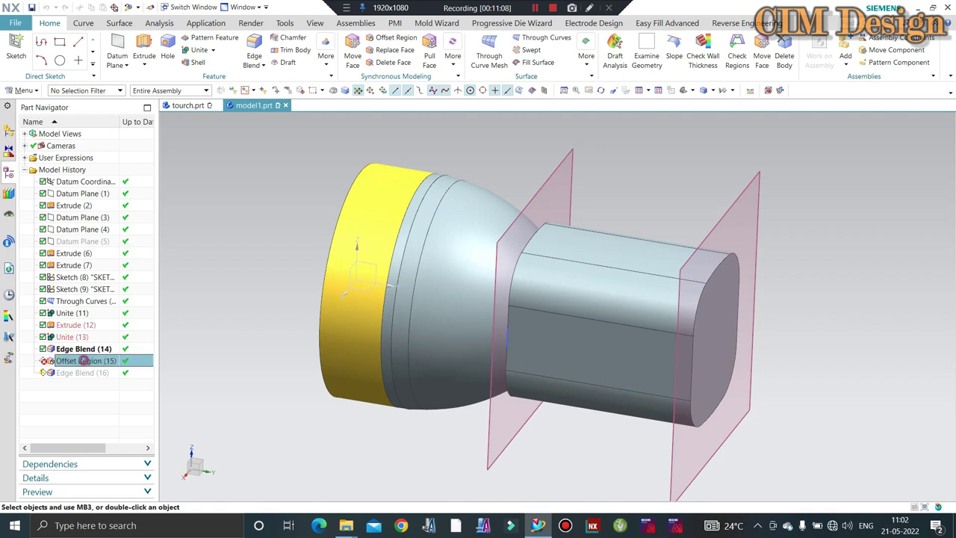
# Reopen the failing 10 mm Offset Region (15), dismiss its geometry error, and make it current
pyautogui.doubleClick(85, 360)
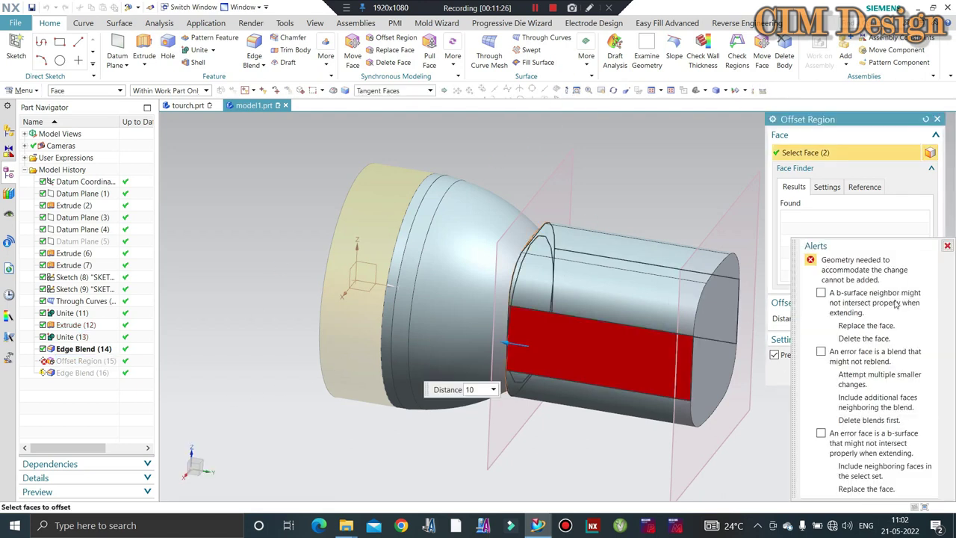
pyautogui.click(946, 245)
pyautogui.click(929, 374)
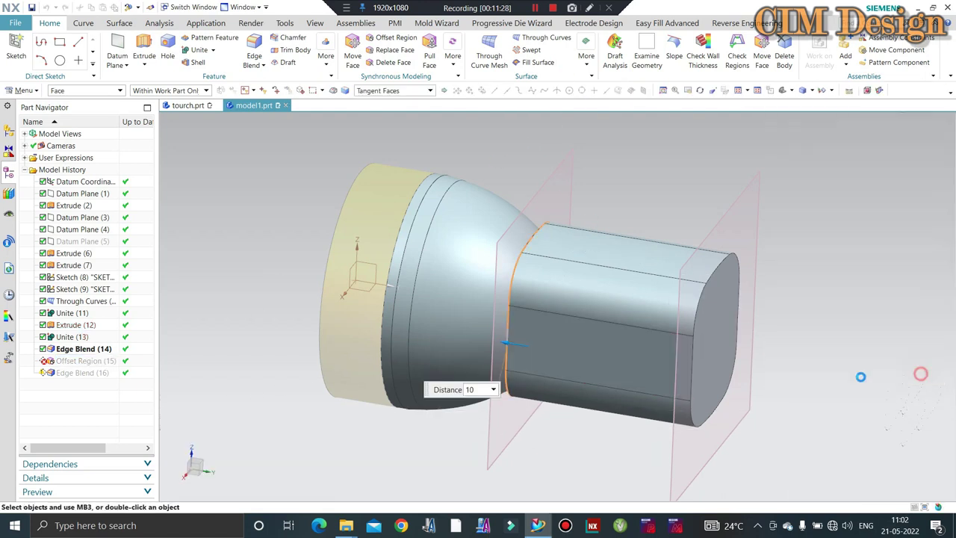
pyautogui.rightClick(79, 361)
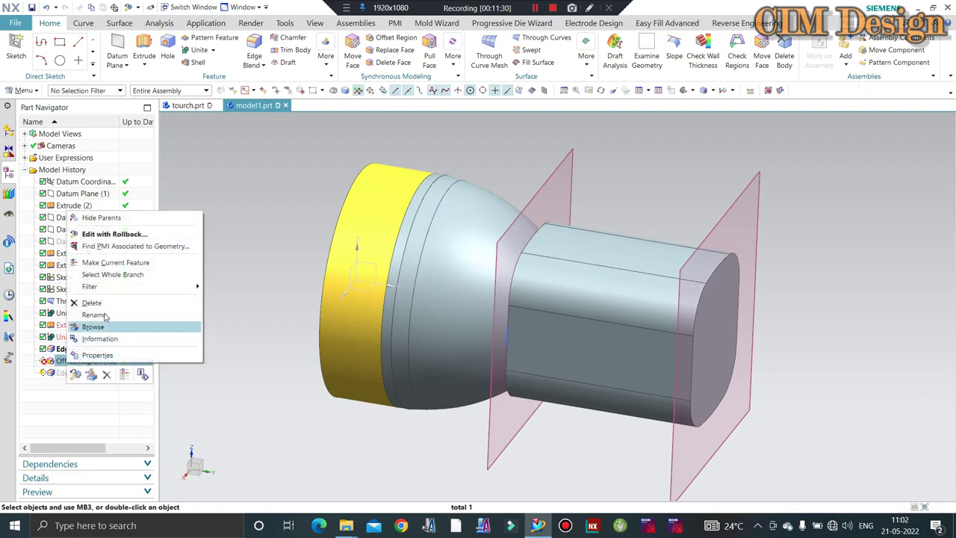
pyautogui.click(105, 262)
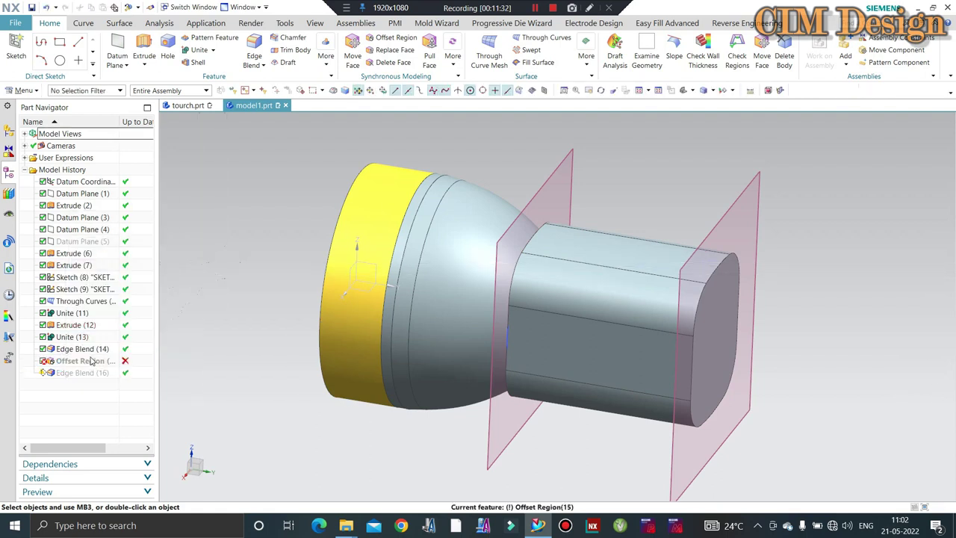
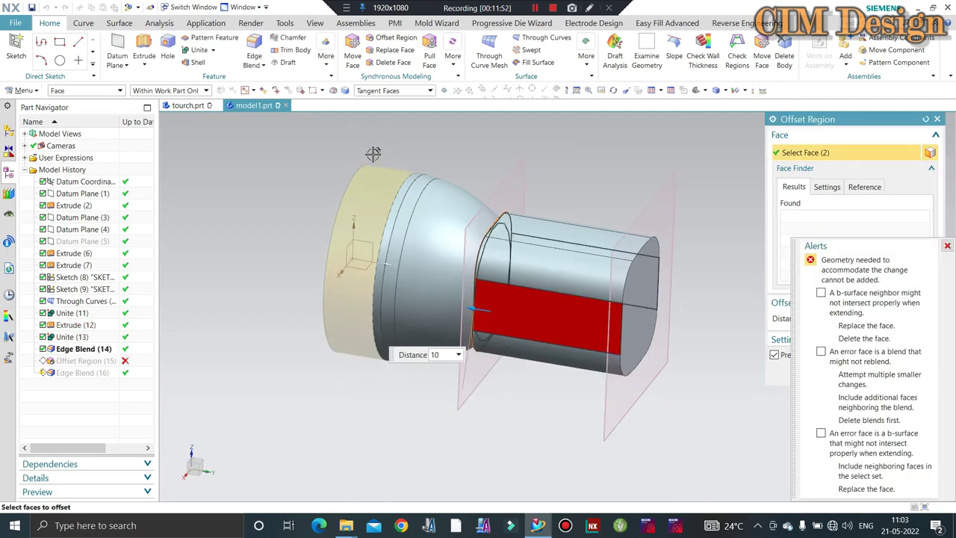
# Cancel the failing Offset Region and reorder Unite (13) after it, becoming Unite (15)
pyautogui.moveTo(342, 166)
pyautogui.mouseDown(button='middle')
pyautogui.moveTo(402, 140)
pyautogui.moveTo(478, 246)
pyautogui.mouseUp(button='middle')
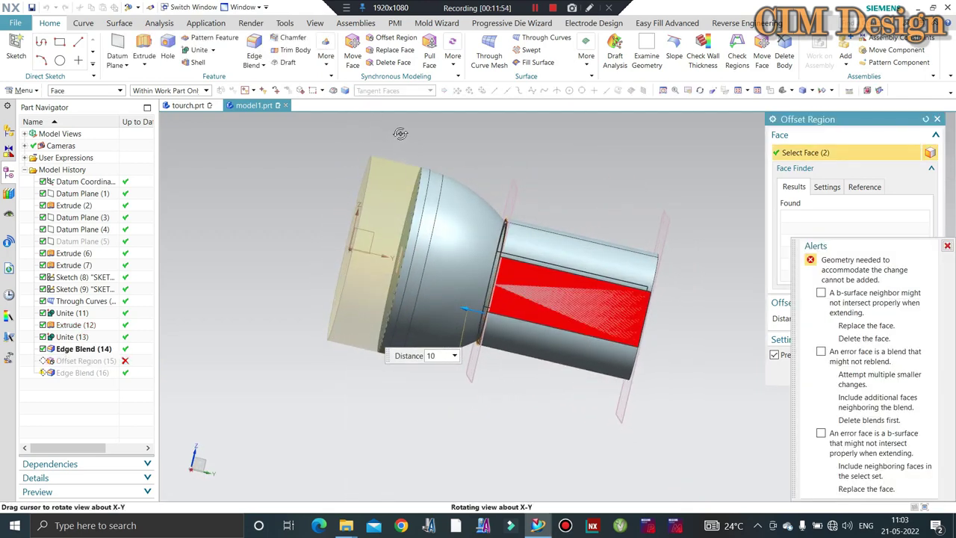
pyautogui.scroll(3, 535, 320)
pyautogui.scroll(3, 535, 320)
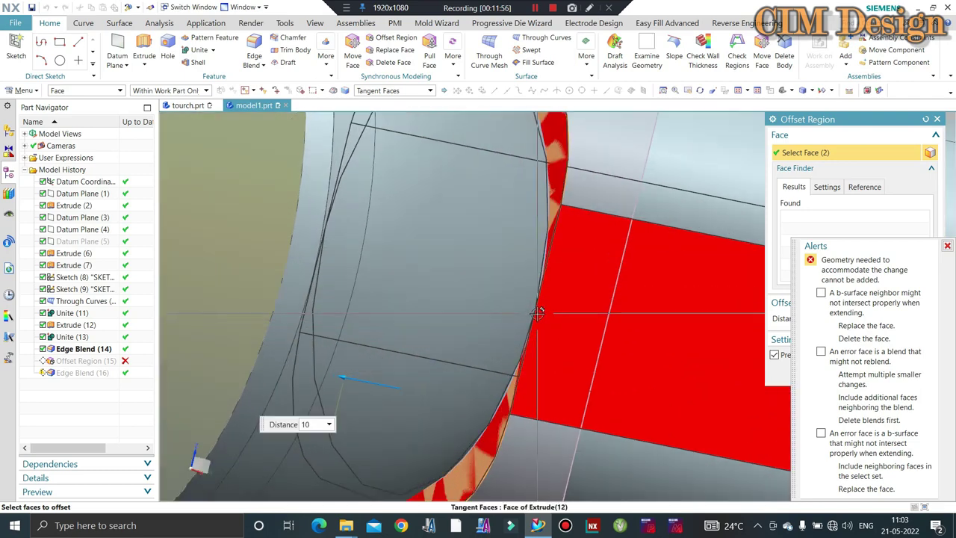
pyautogui.scroll(-3, 535, 319)
pyautogui.scroll(-2, 535, 320)
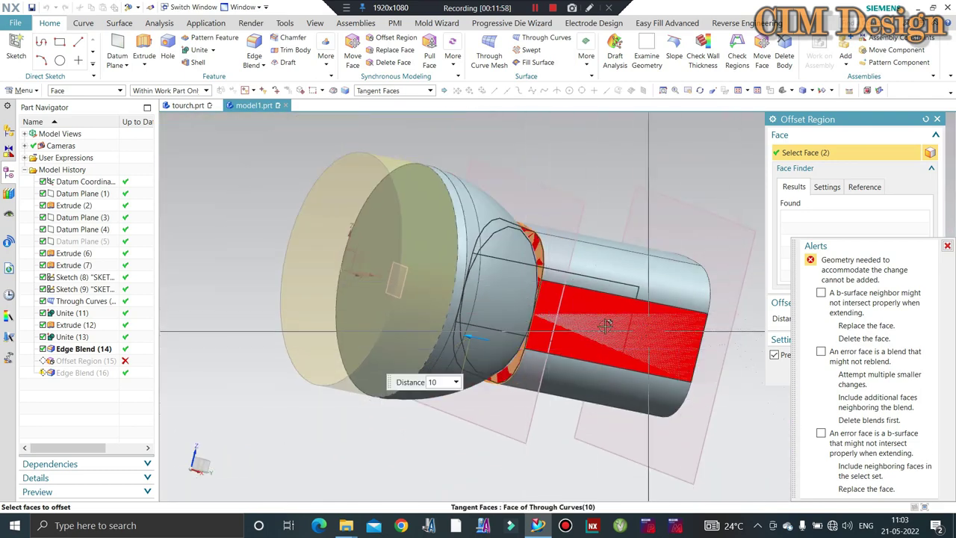
pyautogui.press('Escape')
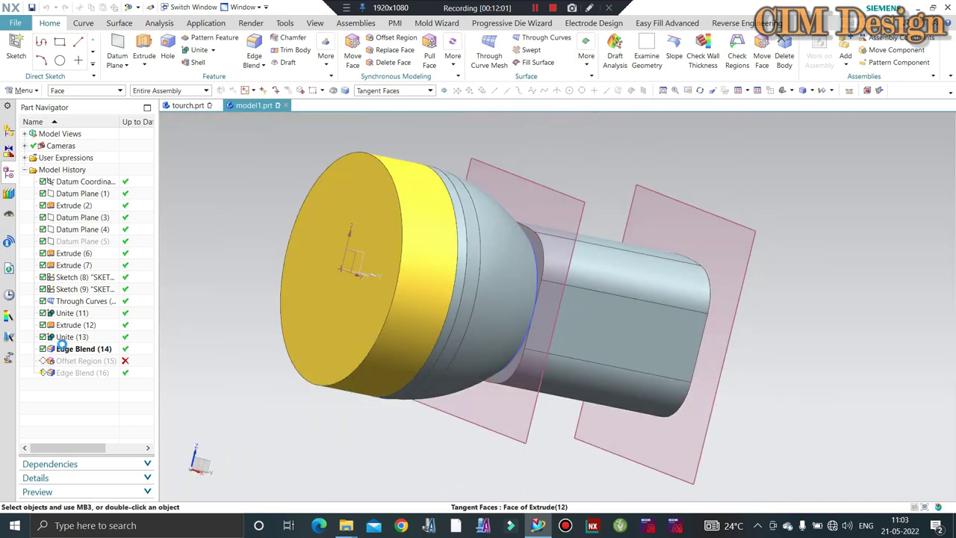
pyautogui.moveTo(67, 337); pyautogui.dragTo(66, 371)
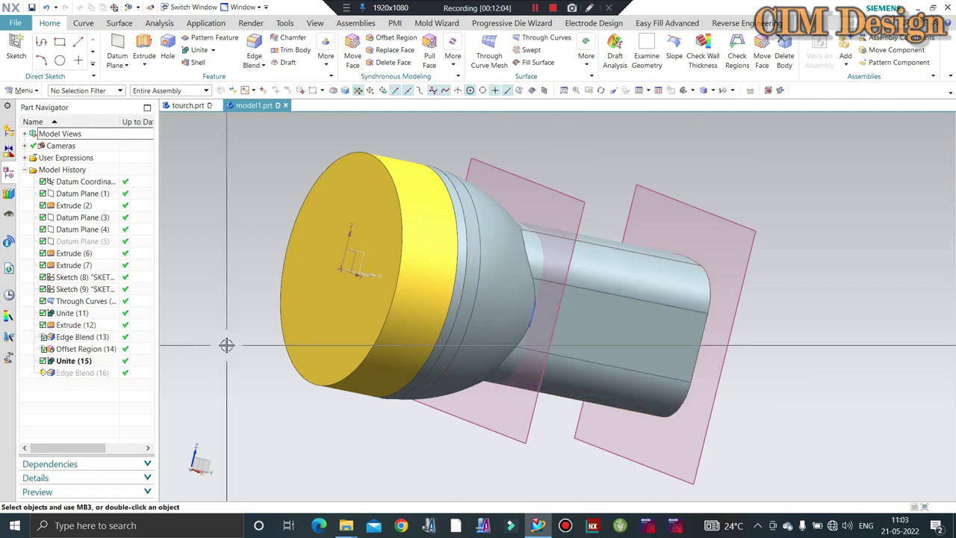
pyautogui.moveTo(428, 330); pyautogui.dragTo(43, 399, button='middle')
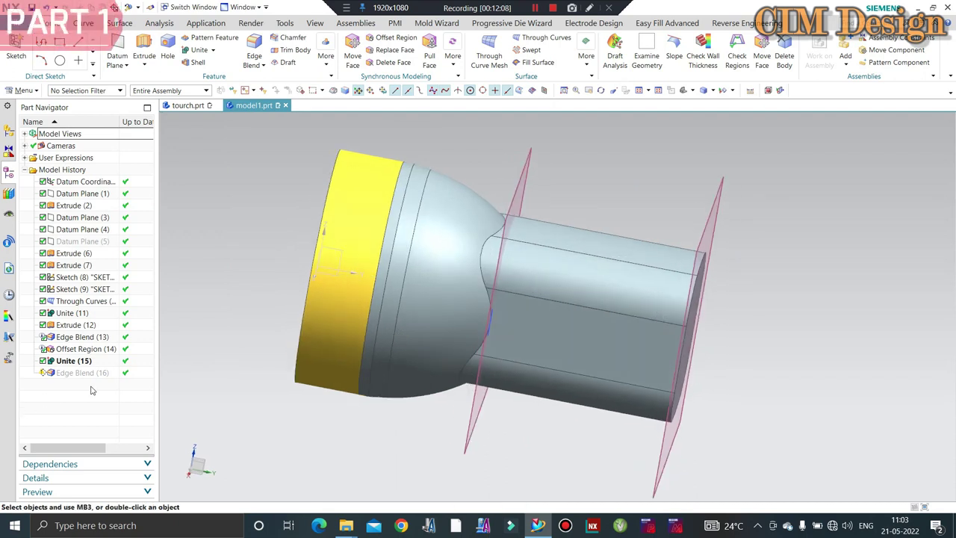
# Make Edge Blend (16) current, dismiss its overlap-error report, and select it for editing
pyautogui.rightClick(67, 372)
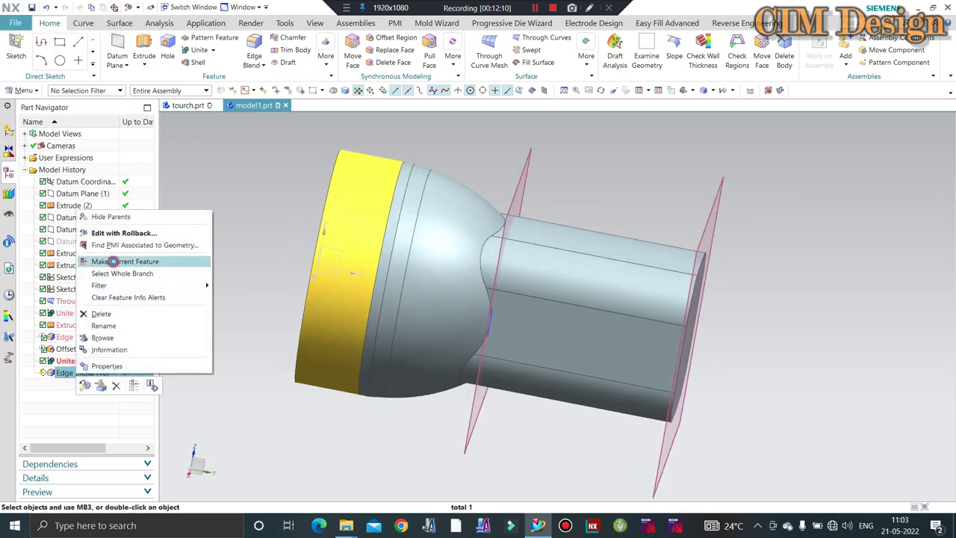
pyautogui.click(112, 261)
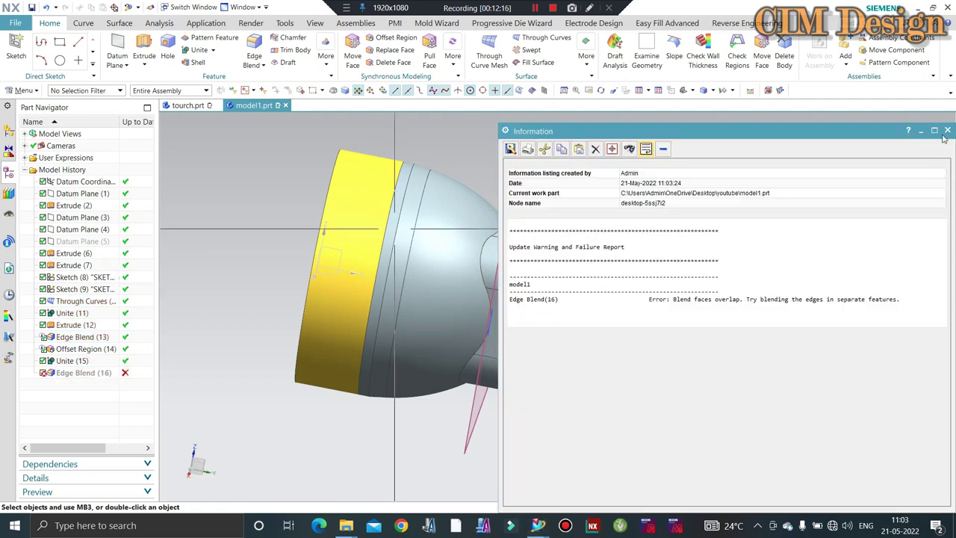
pyautogui.click(944, 131)
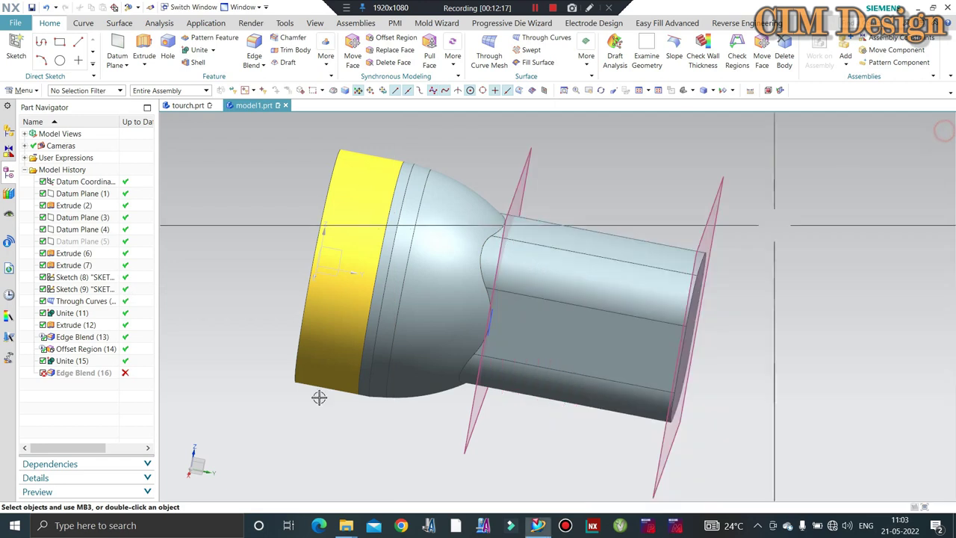
pyautogui.click(96, 374)
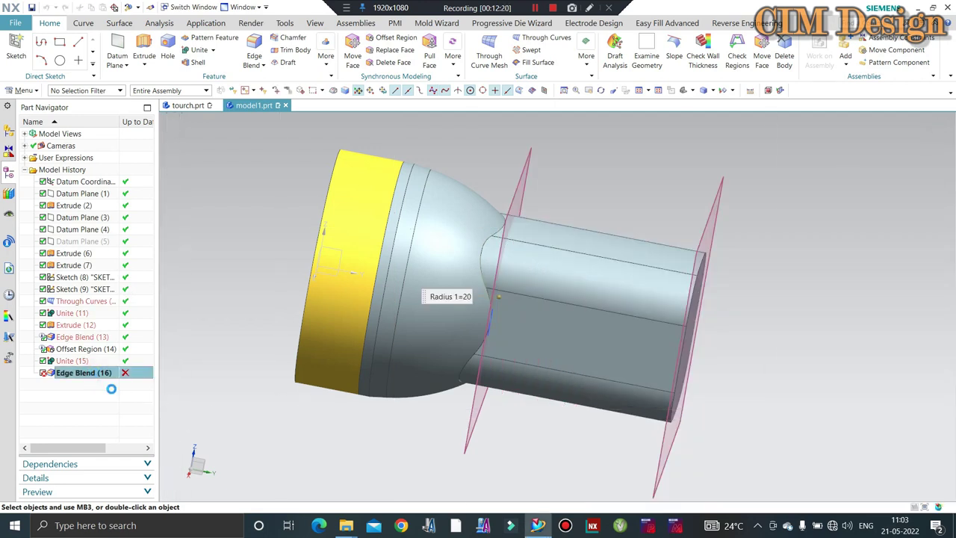
# Turn off the blend preview, add another junction edge, and apply Edge Blend (16)
pyautogui.scroll(5, 489, 239)
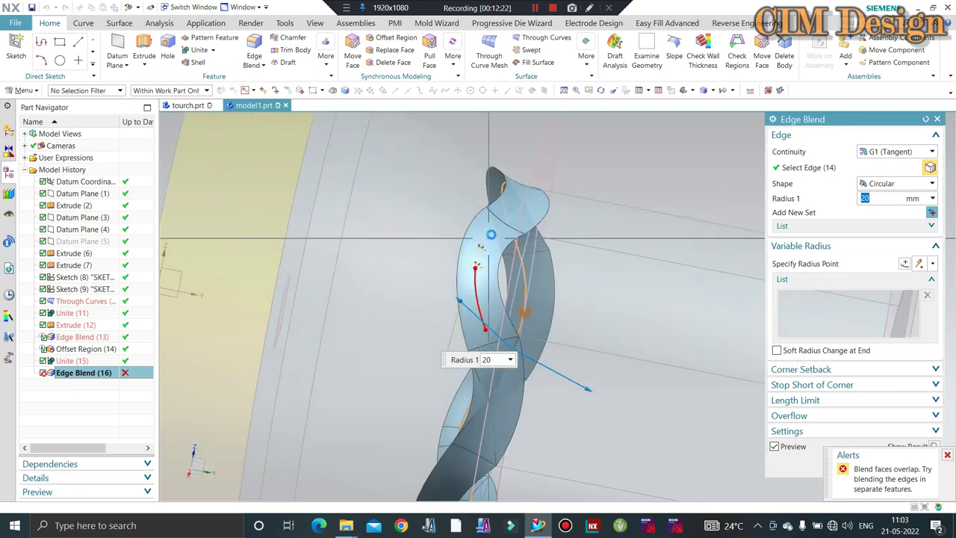
pyautogui.scroll(2, 488, 240)
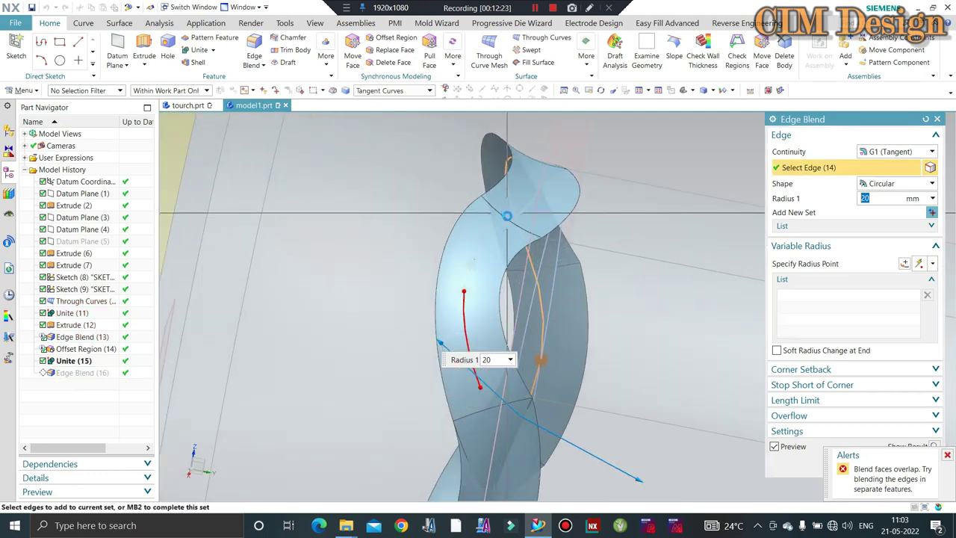
pyautogui.click(775, 446)
pyautogui.scroll(3, 497, 256)
pyautogui.click(493, 369)
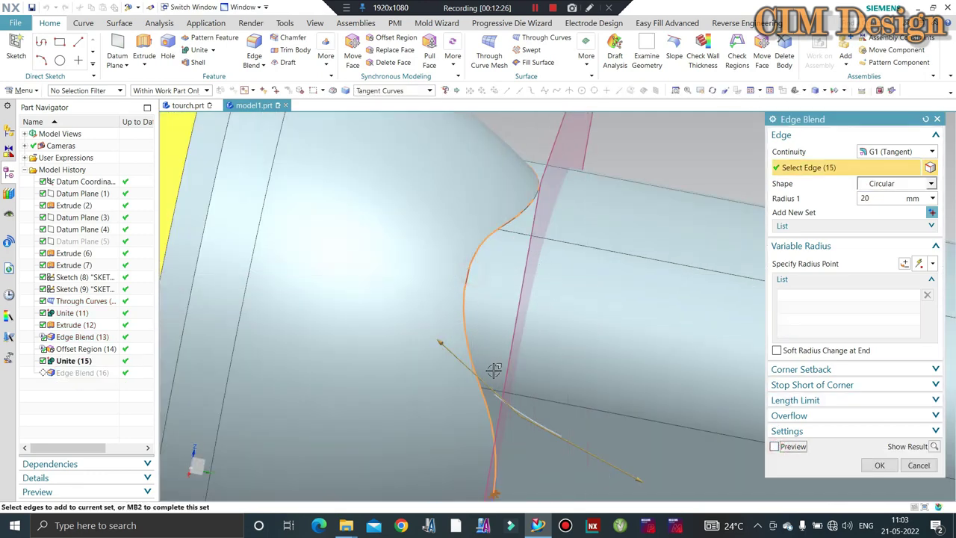
pyautogui.scroll(-5, 538, 358)
pyautogui.middleClick(509, 343)
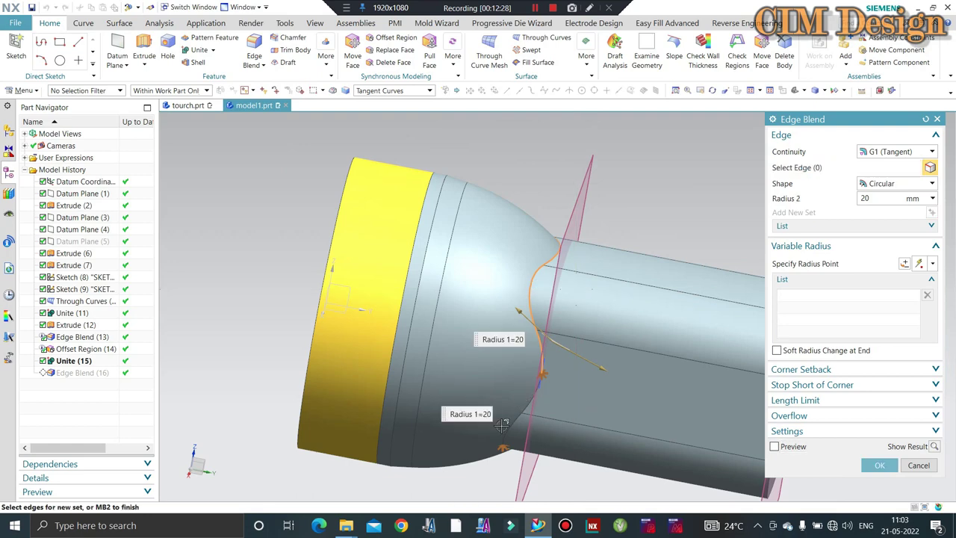
pyautogui.middleClick(508, 343)
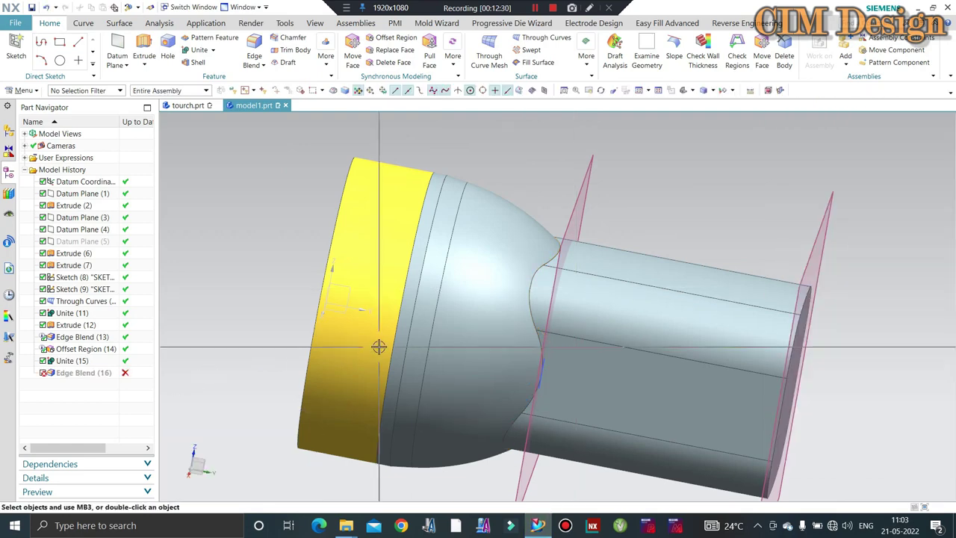
# Reopen Edge Blend (16) and add more handle-neck junction edges
pyautogui.click(87, 373)
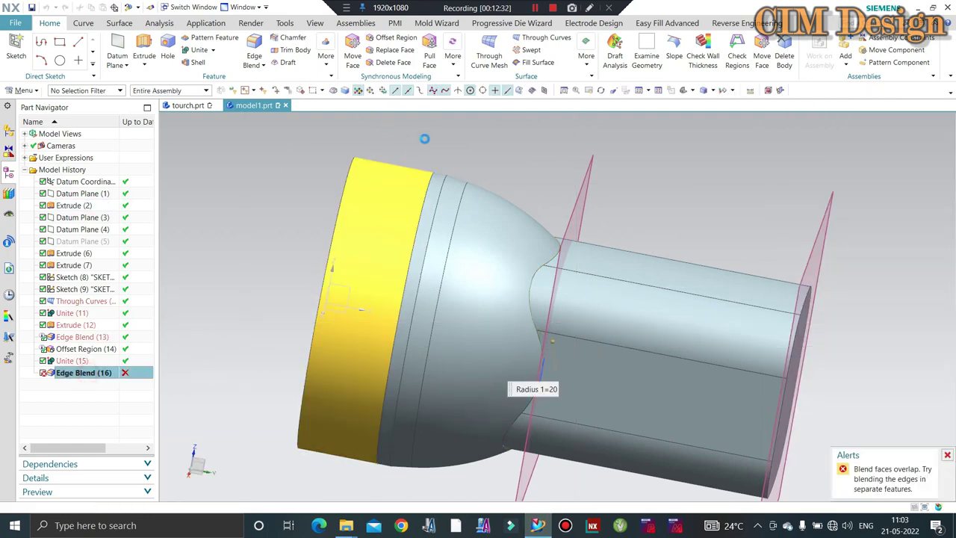
pyautogui.click(515, 426)
pyautogui.scroll(-3, 504, 441)
pyautogui.scroll(-2, 506, 439)
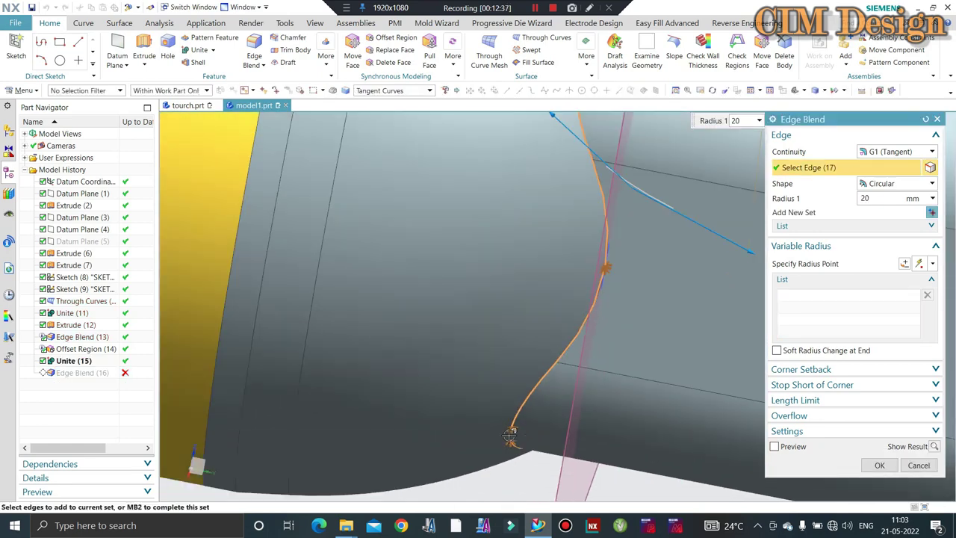
pyautogui.click(509, 434)
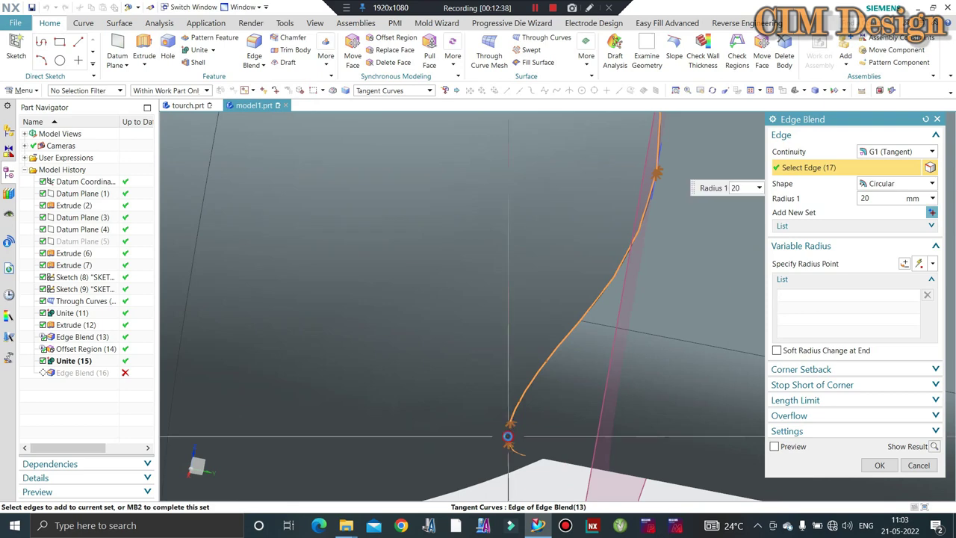
pyautogui.scroll(5, 480, 394)
pyautogui.scroll(-2, 508, 411)
pyautogui.scroll(-3, 515, 403)
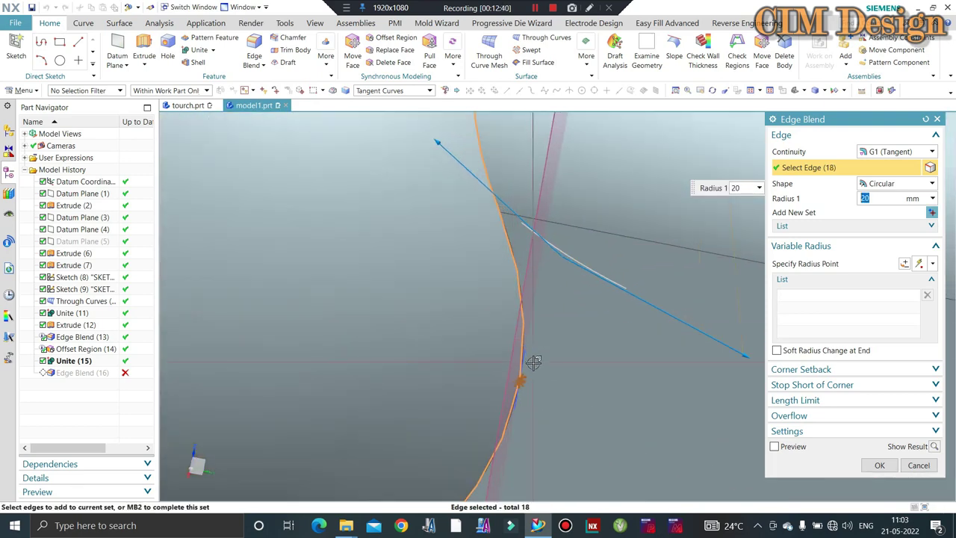
pyautogui.scroll(-3, 501, 401)
pyautogui.click(470, 435)
# Add the final edge to reach 20 edges at 20 mm radius and apply the blend
pyautogui.scroll(2, 448, 321)
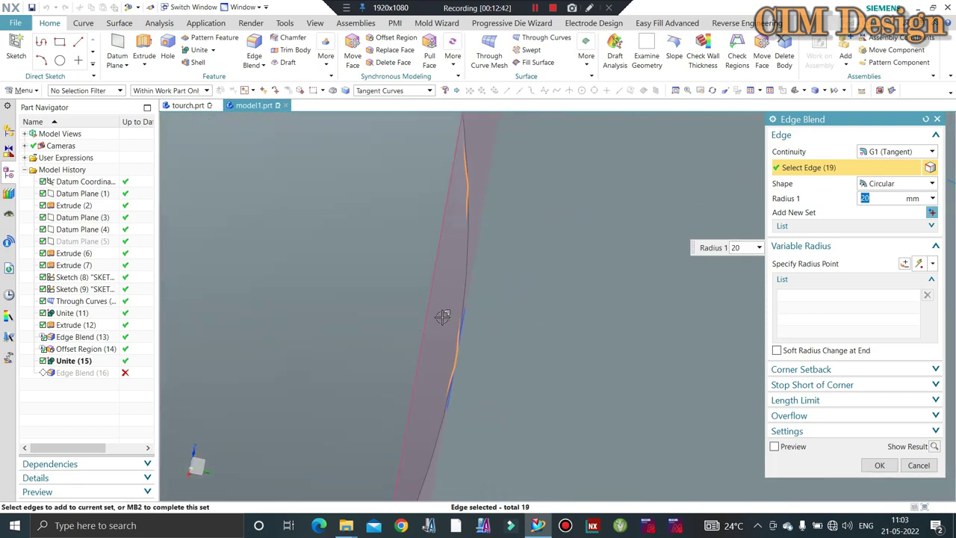
pyautogui.scroll(2, 455, 310)
pyautogui.scroll(5, 459, 306)
pyautogui.moveTo(459, 307); pyautogui.dragTo(423, 363, button='middle')
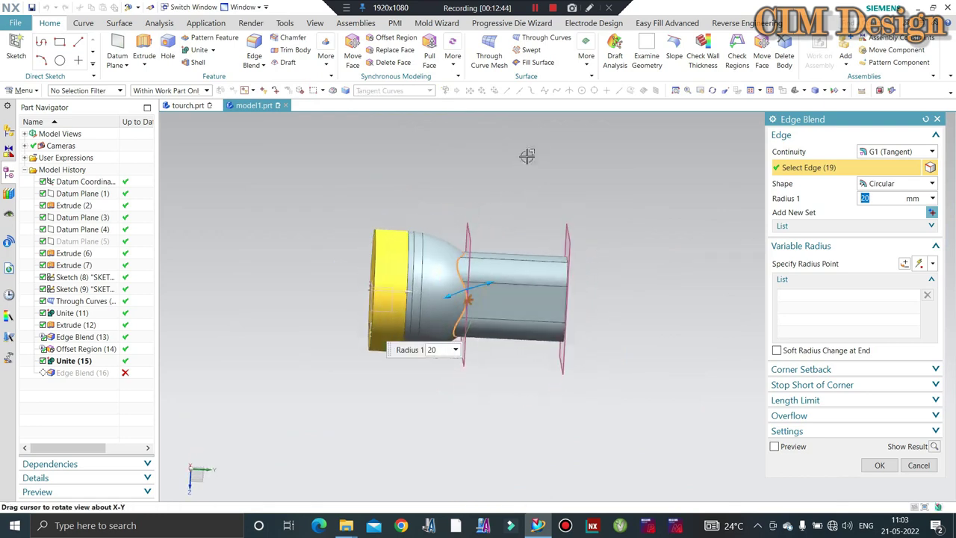
pyautogui.scroll(-5, 422, 364)
pyautogui.scroll(-3, 343, 437)
pyautogui.scroll(-2, 266, 486)
pyautogui.scroll(-2, 322, 463)
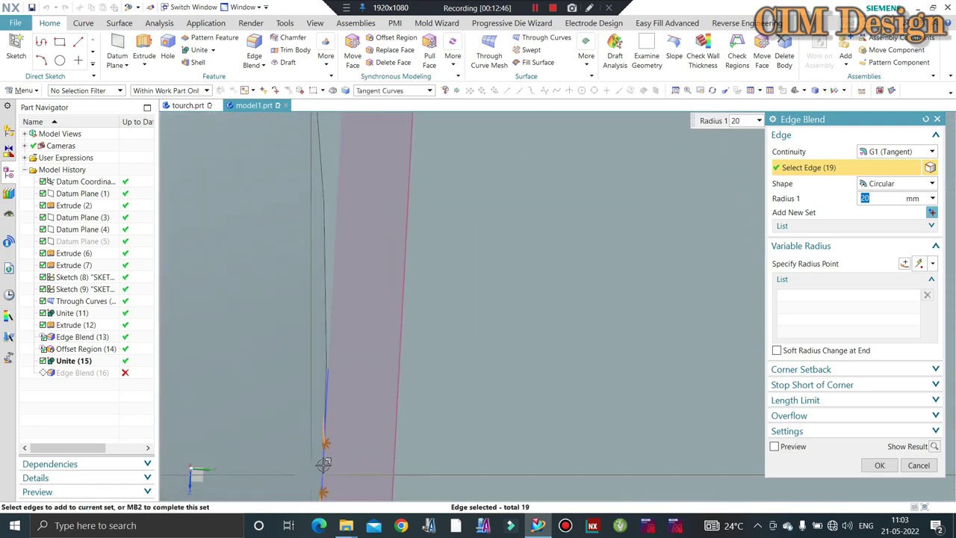
pyautogui.click(363, 433)
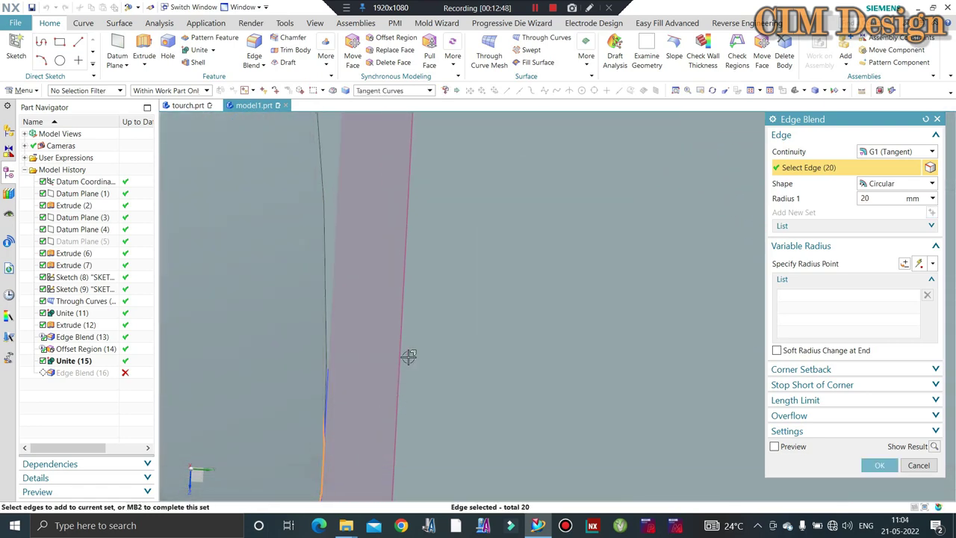
pyautogui.scroll(2, 459, 354)
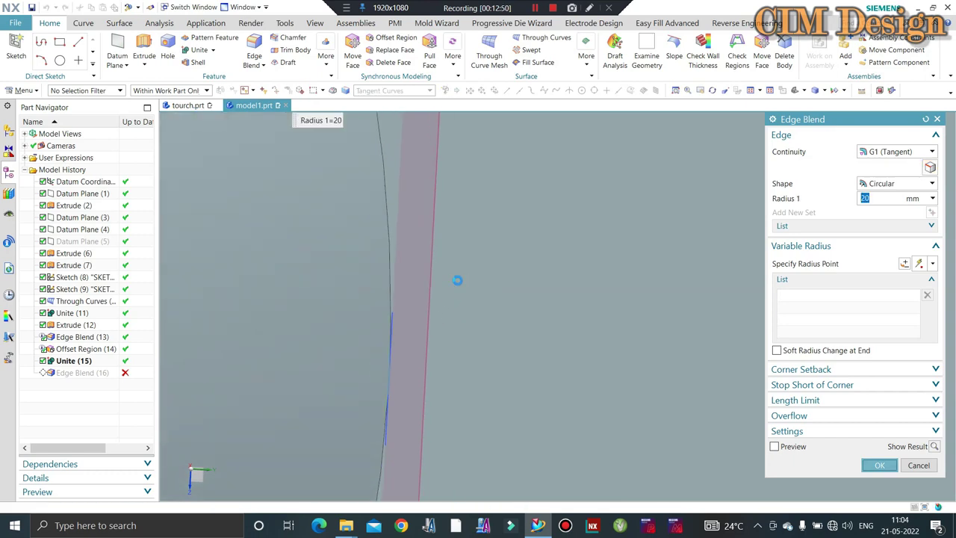
pyautogui.middleClick(457, 280)
pyautogui.scroll(5, 495, 290)
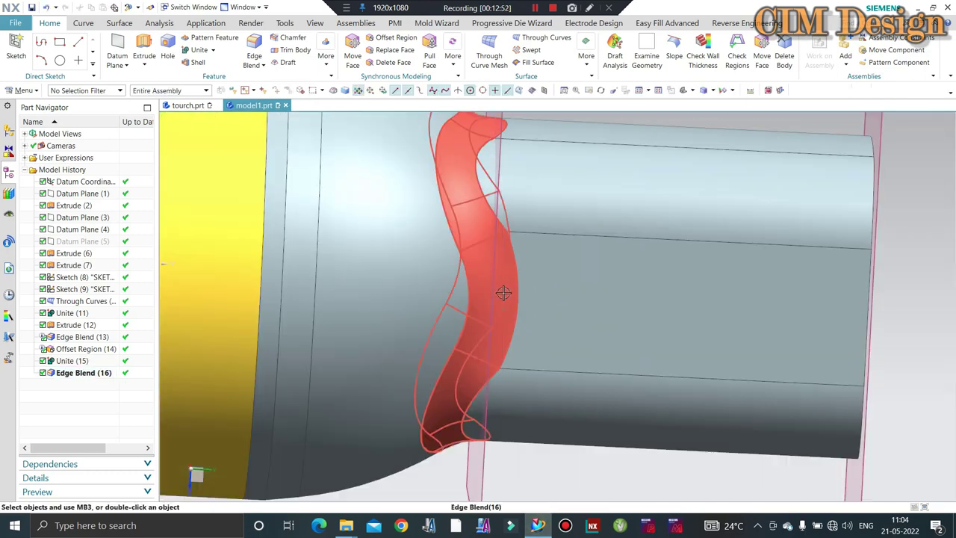
pyautogui.moveTo(501, 292)
pyautogui.mouseDown(button='middle')
pyautogui.moveTo(497, 310)
pyautogui.moveTo(396, 135)
pyautogui.moveTo(550, 197)
pyautogui.moveTo(480, 292)
pyautogui.moveTo(512, 239)
pyautogui.moveTo(731, 203)
pyautogui.mouseUp(button='middle')
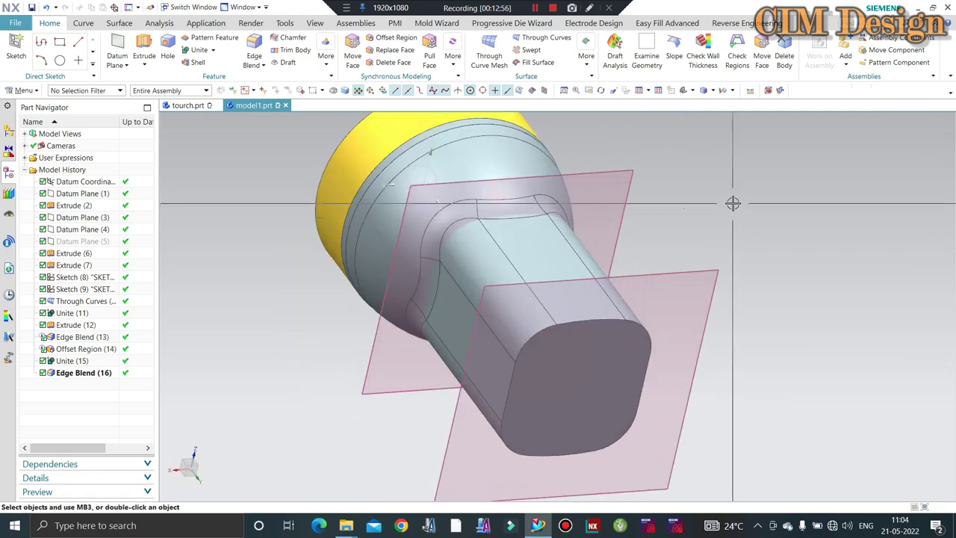
pyautogui.press('F8')
pyautogui.moveTo(602, 221)
pyautogui.mouseDown(button='middle')
pyautogui.moveTo(563, 275)
pyautogui.moveTo(568, 301)
pyautogui.moveTo(539, 314)
pyautogui.moveTo(611, 286)
pyautogui.moveTo(602, 258)
pyautogui.moveTo(502, 195)
pyautogui.mouseUp(button='middle')
pyautogui.press('F8')
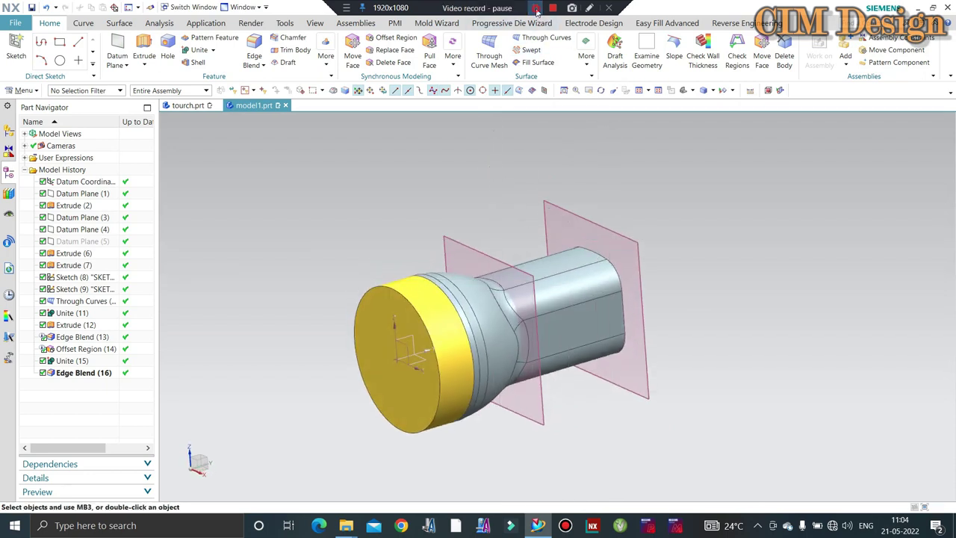
pyautogui.moveTo(546, 145)
pyautogui.mouseDown(button='middle')
pyautogui.moveTo(565, 147)
pyautogui.moveTo(587, 196)
pyautogui.moveTo(555, 130)
pyautogui.moveTo(420, 193)
pyautogui.mouseUp(button='middle')
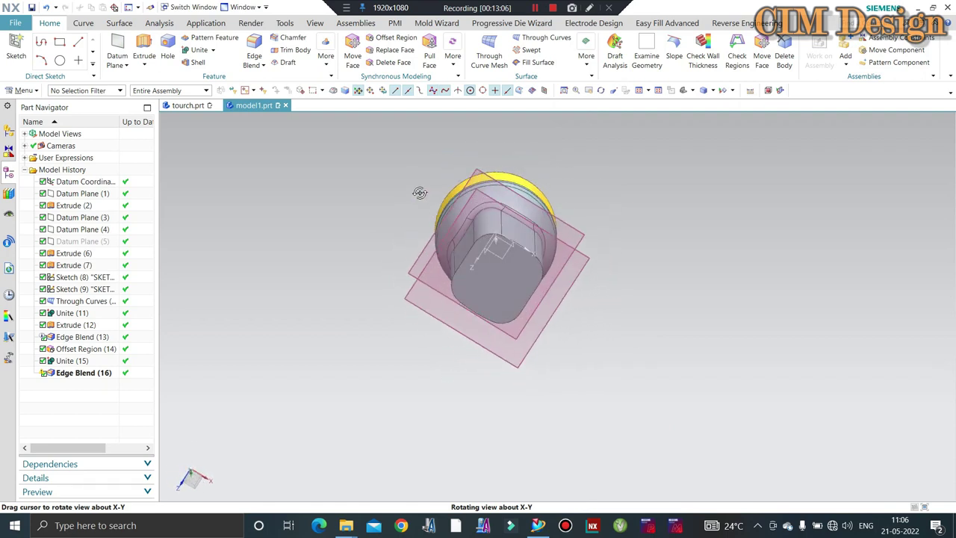
pyautogui.press('F8')
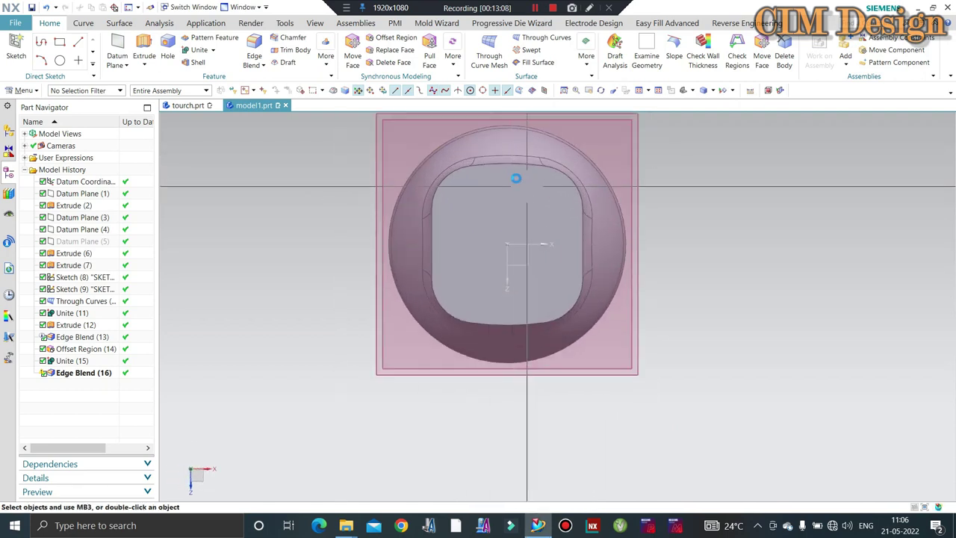
pyautogui.press('Home')
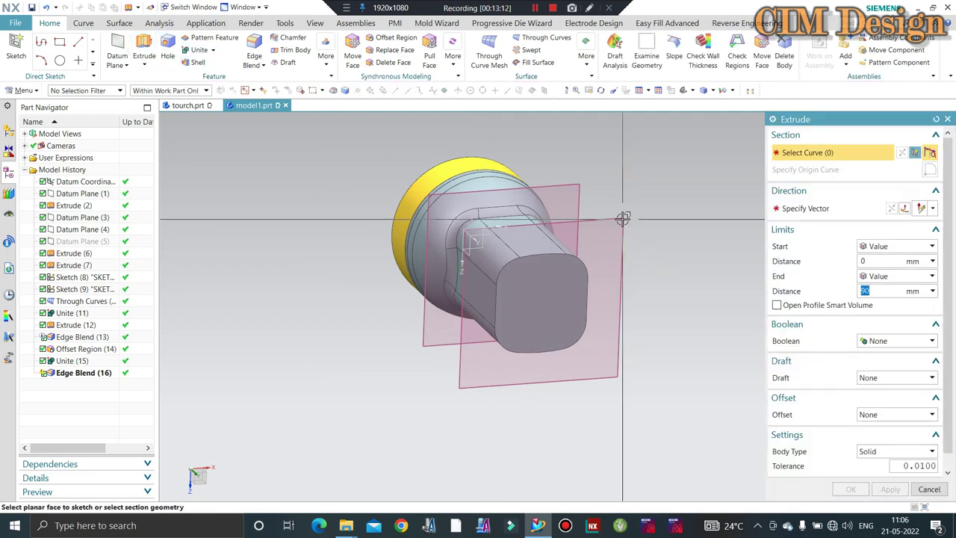
# Open Sketch (17) on the handle's square end face and view it head-on
pyautogui.click(552, 291)
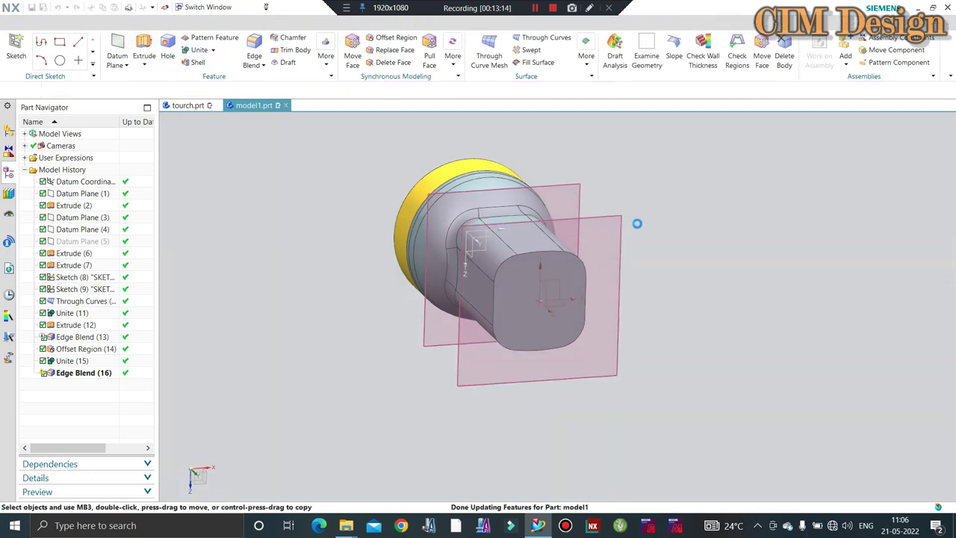
pyautogui.click(225, 49)
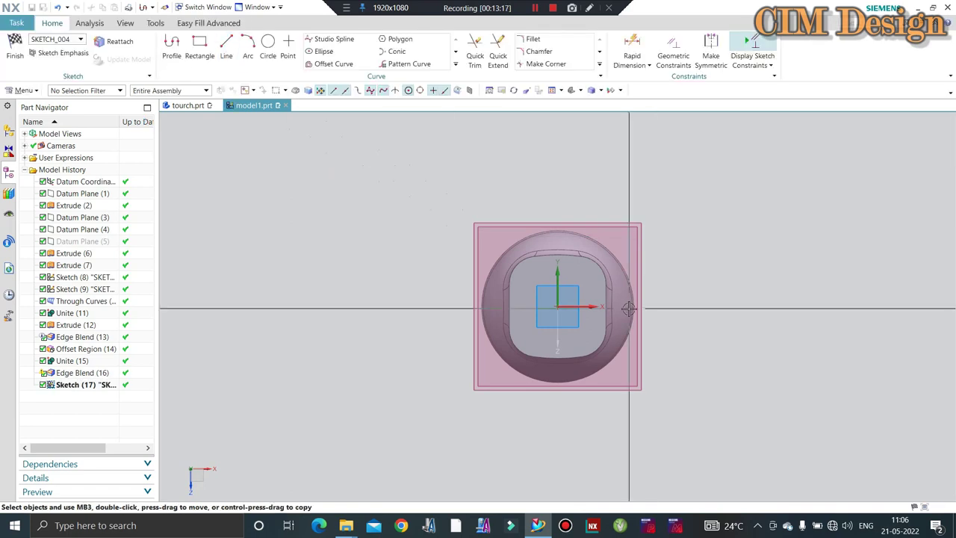
pyautogui.moveTo(597, 308); pyautogui.dragTo(631, 347, button='middle')
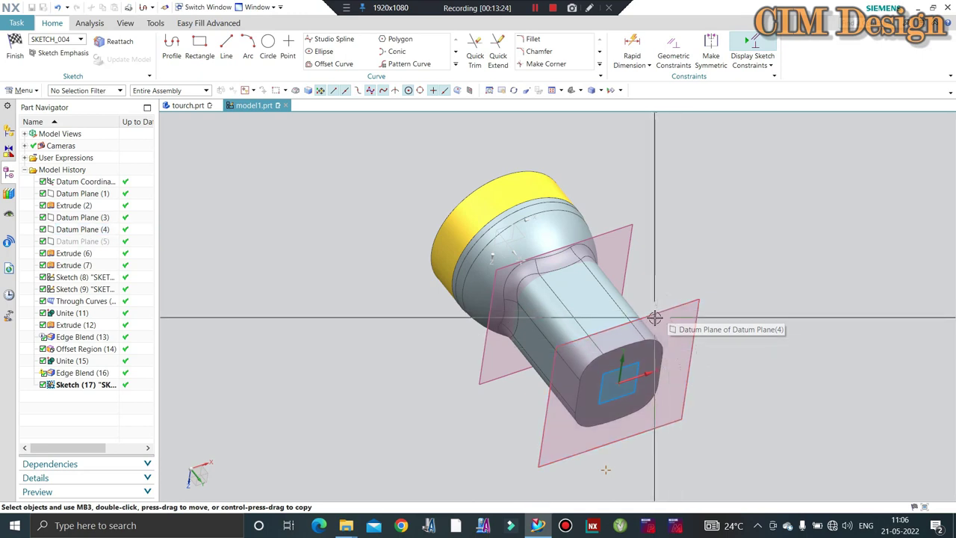
pyautogui.scroll(1, 654, 351)
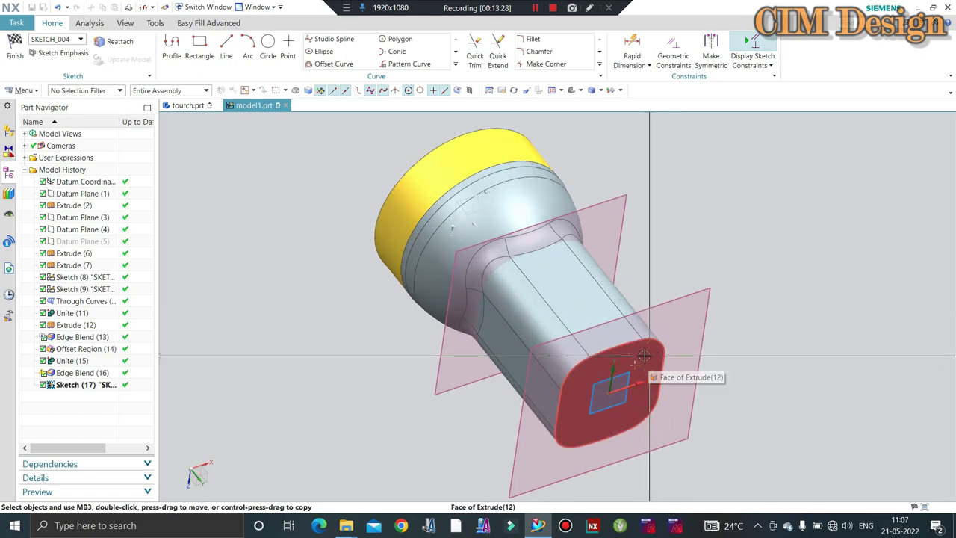
pyautogui.scroll(1, 652, 354)
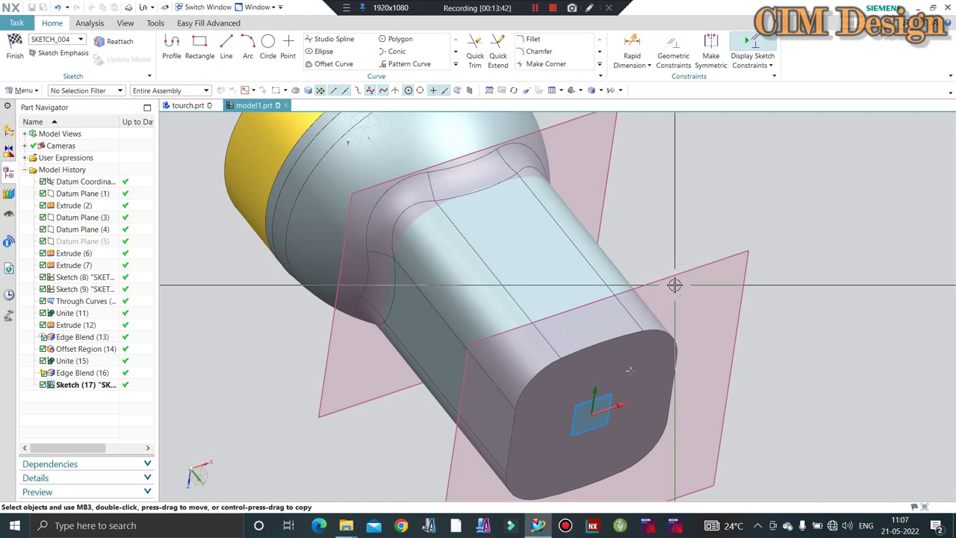
pyautogui.hotkey('shift', 'F8')
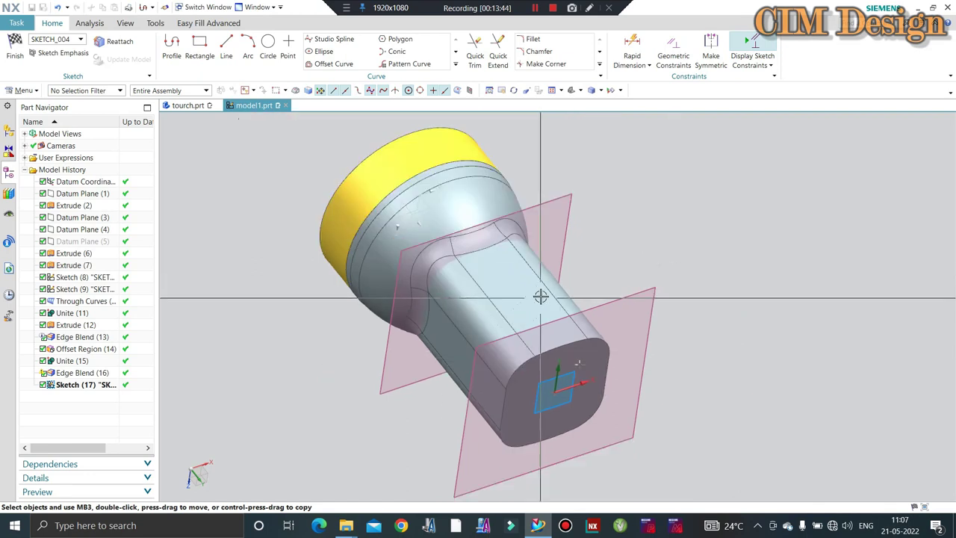
# Draw a center-method rectangle from the sketch origin around the handle end
pyautogui.click(200, 49)
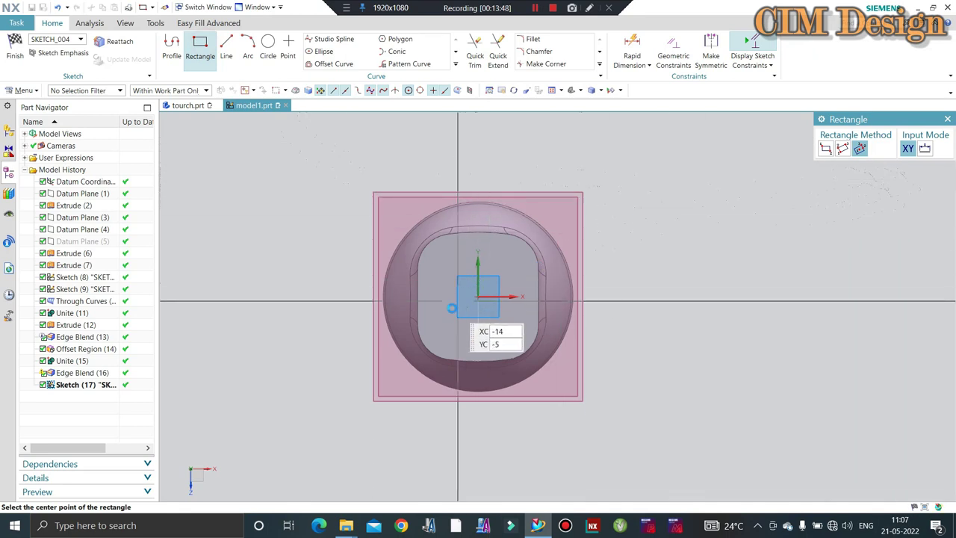
pyautogui.scroll(2, 469, 306)
pyautogui.click(485, 289)
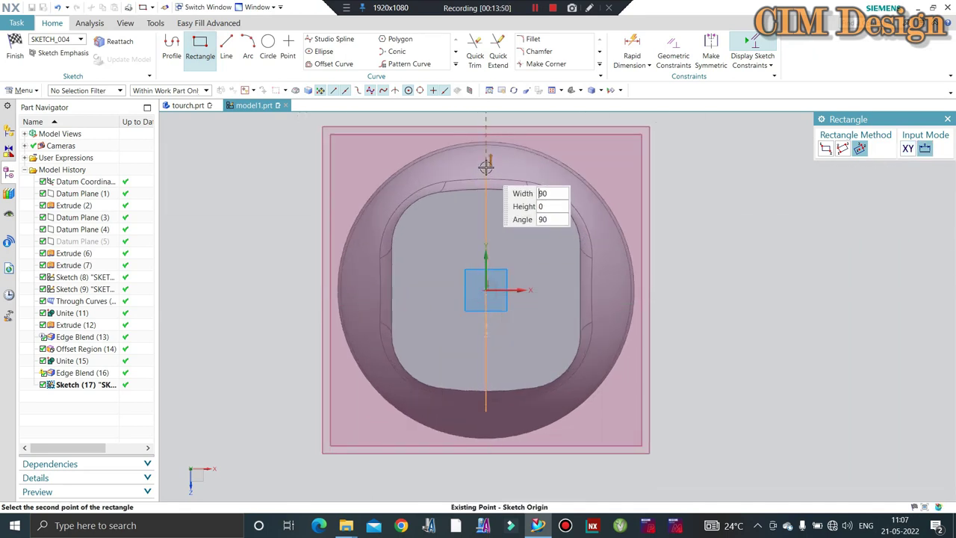
pyautogui.click(622, 183)
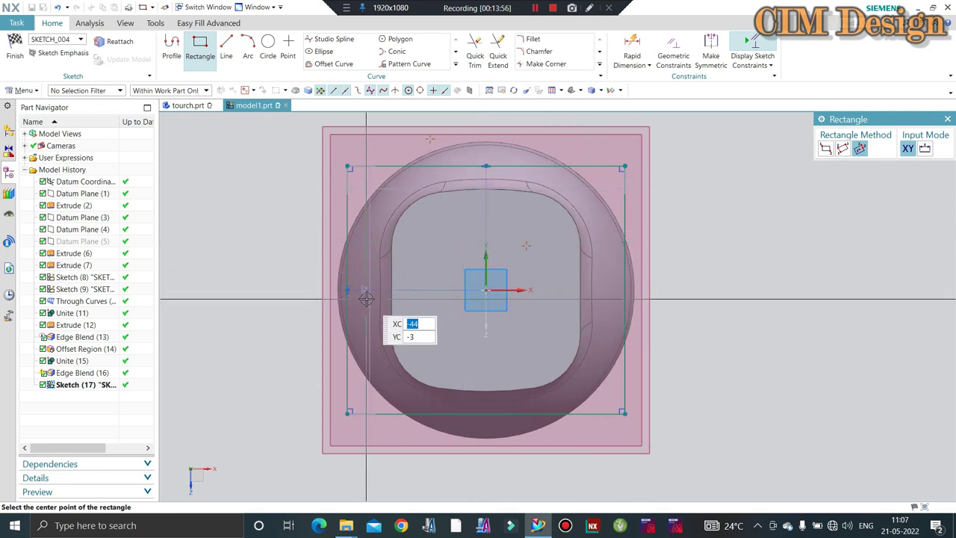
pyautogui.press('Escape')
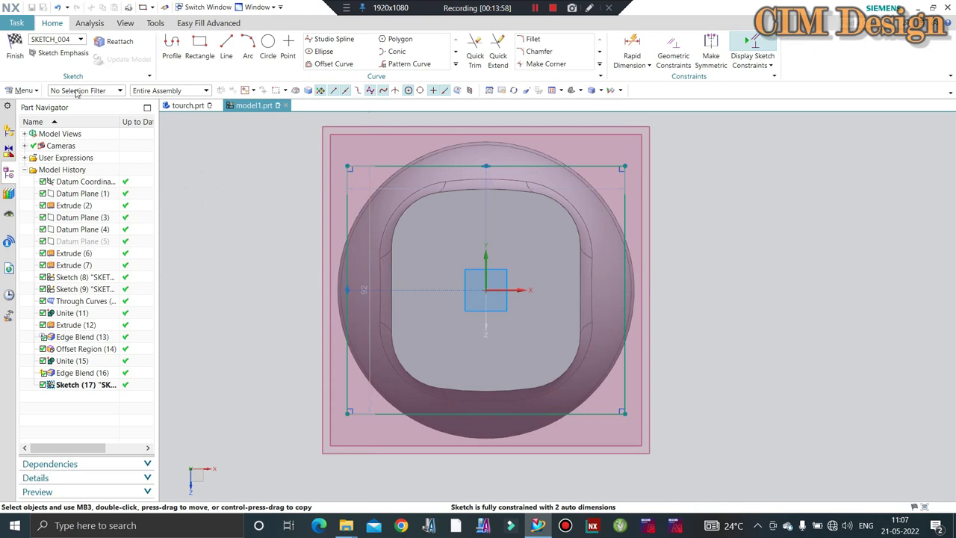
# Dimension the rectangle 85 mm wide
pyautogui.click(368, 282)
pyautogui.hotkey('ctrl', 'j')
pyautogui.press('Escape')
pyautogui.write('85')
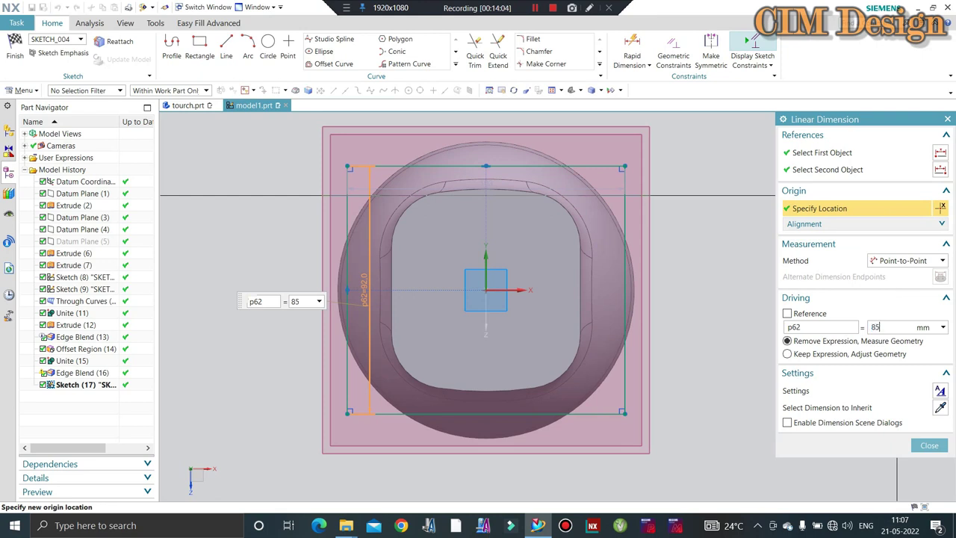
pyautogui.press('Return')
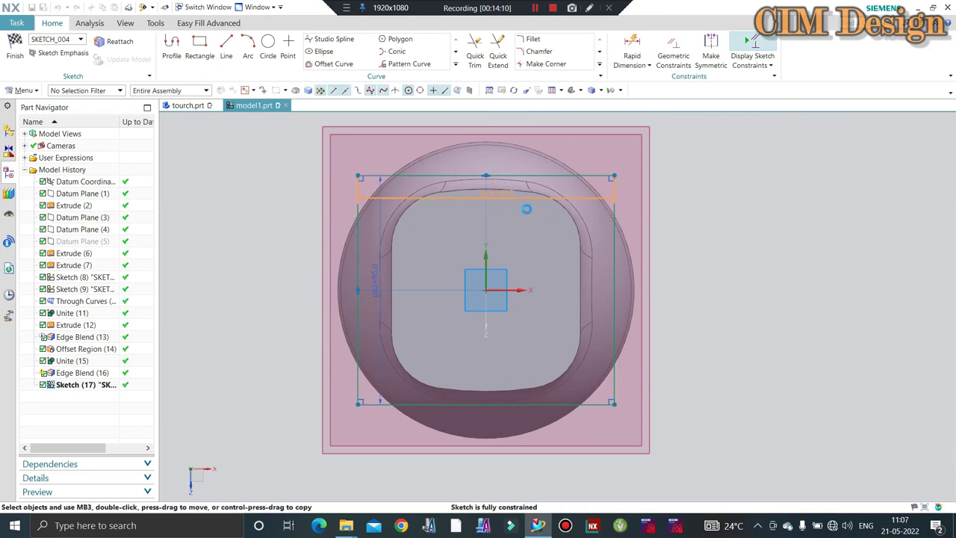
pyautogui.click(544, 214)
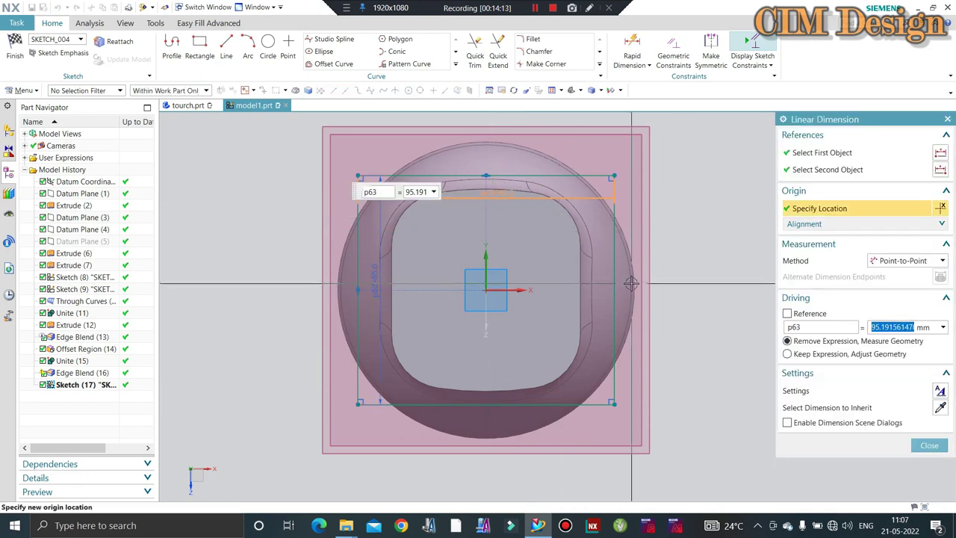
pyautogui.write('85')
pyautogui.press('Return')
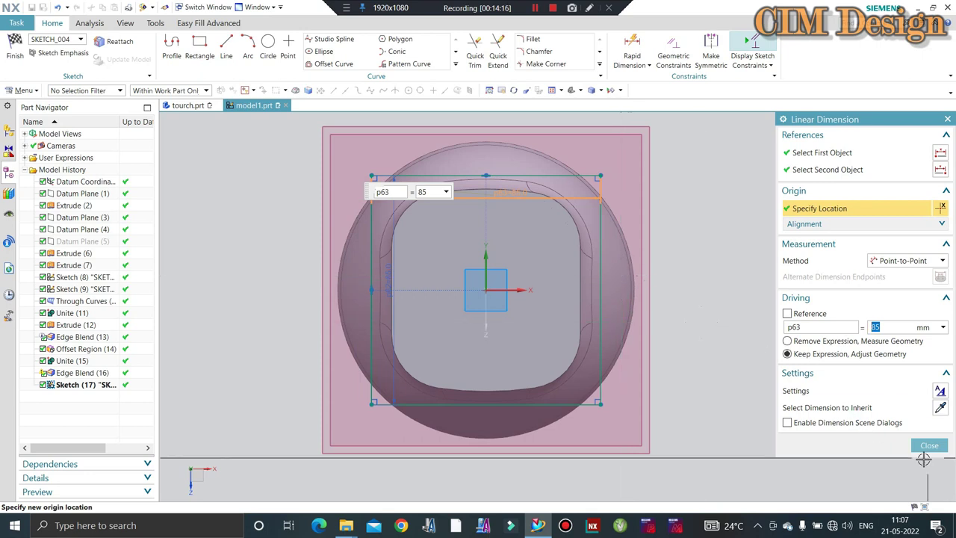
pyautogui.click(928, 445)
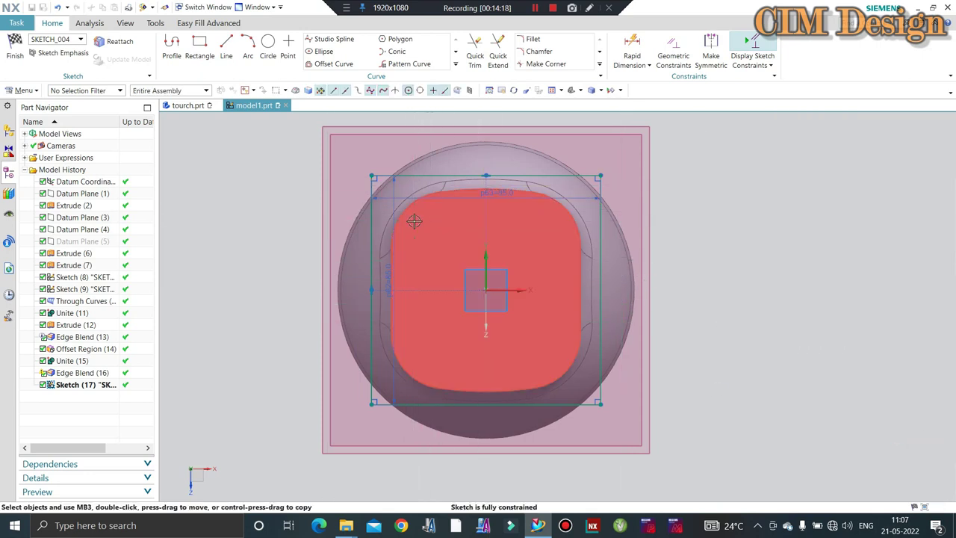
# Change the rectangle's height dimension to 90 mm
pyautogui.moveTo(411, 216); pyautogui.dragTo(462, 250, button='middle')
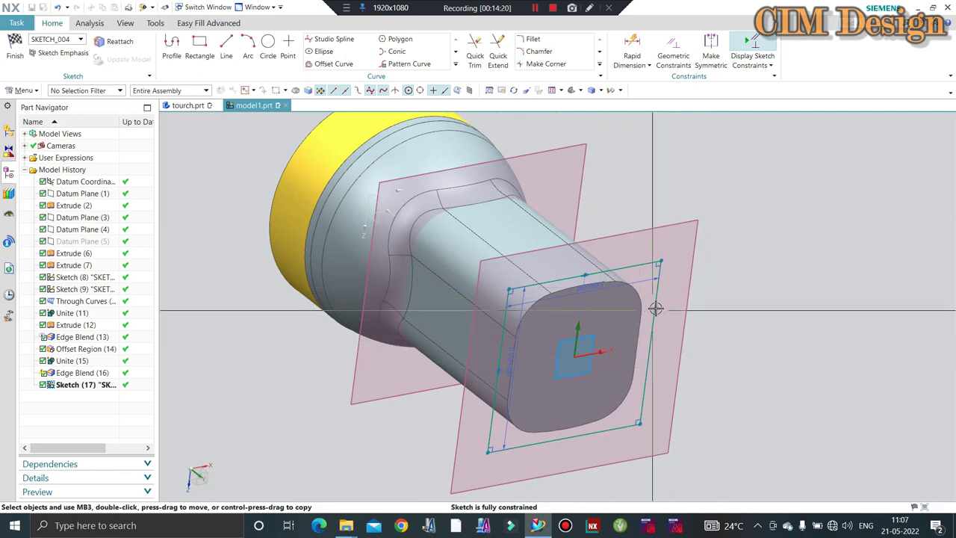
pyautogui.moveTo(655, 309); pyautogui.dragTo(774, 216, button='middle')
pyautogui.scroll(3, 568, 298)
pyautogui.scroll(3, 487, 308)
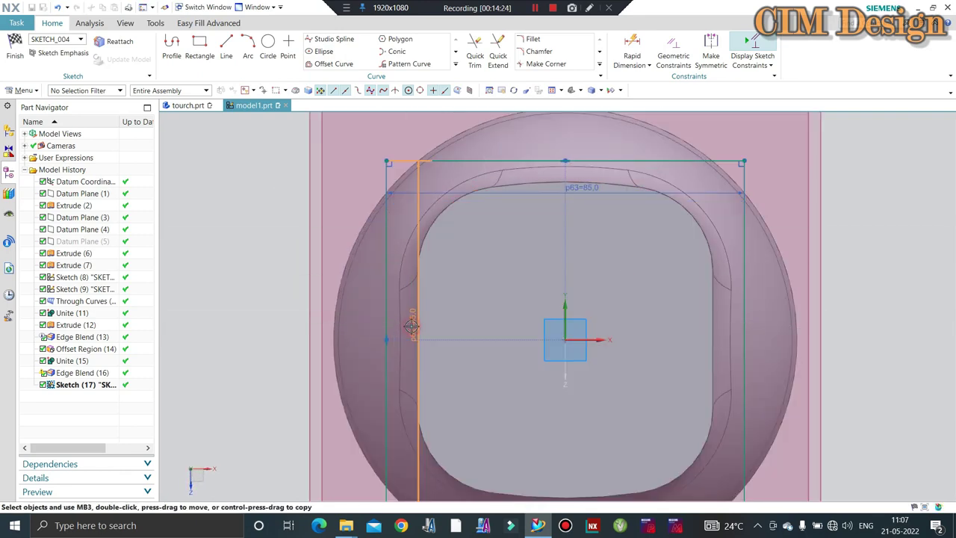
pyautogui.doubleClick(412, 326)
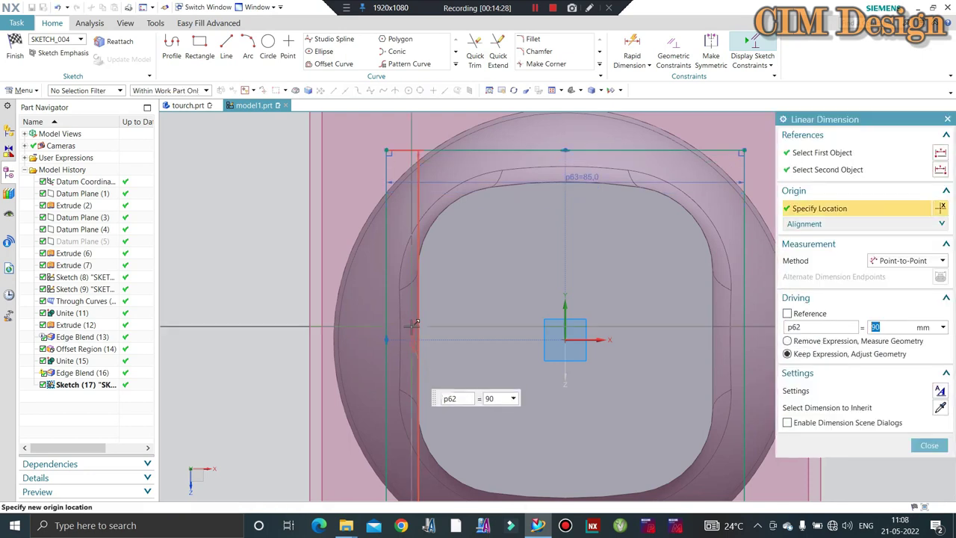
pyautogui.scroll(-2, 409, 326)
pyautogui.click(933, 446)
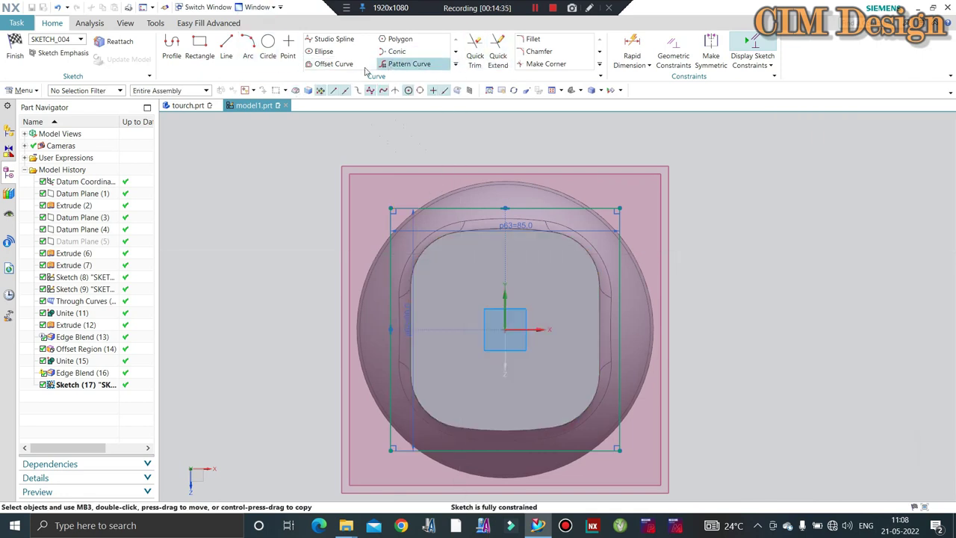
# Offset the rectangle's top and bottom lines 8 mm inward
pyautogui.click(467, 210)
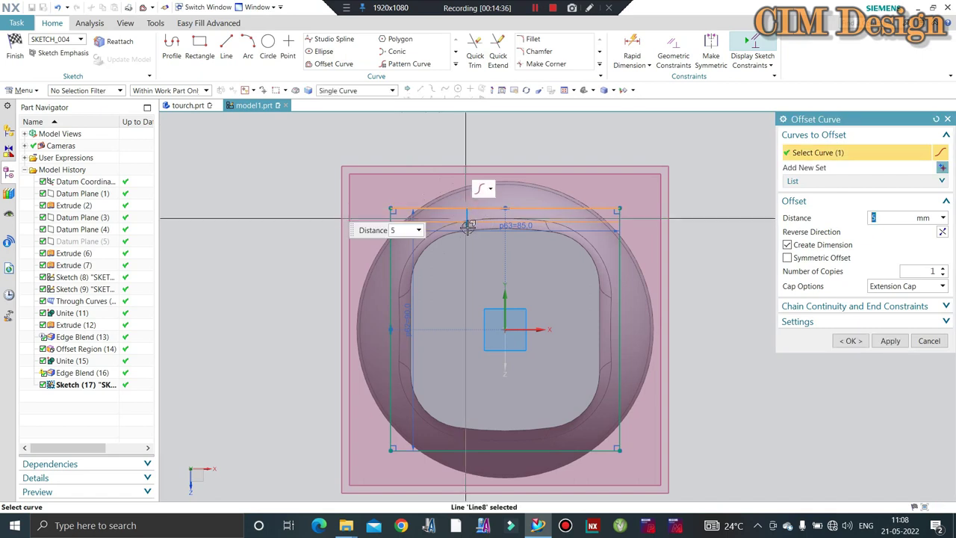
pyautogui.write('8')
pyautogui.press('Return')
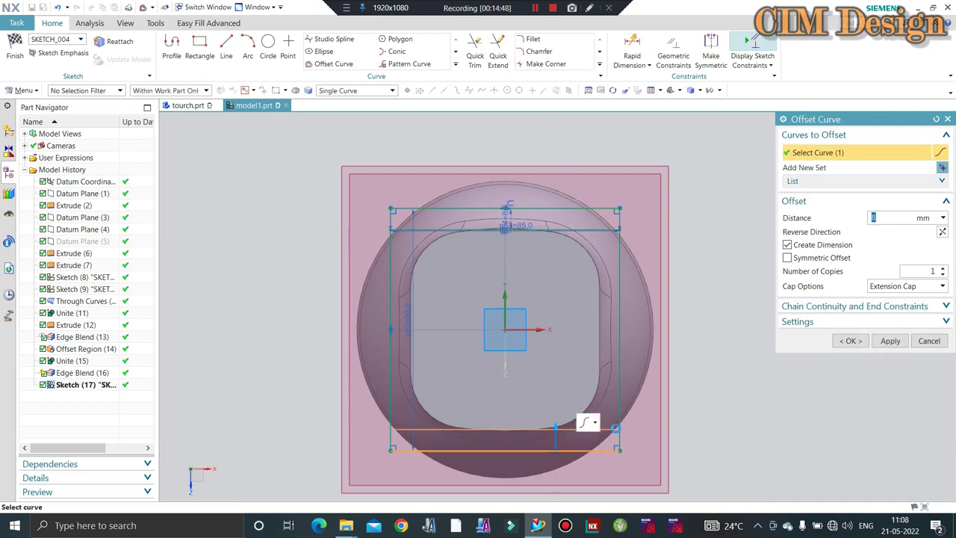
pyautogui.middleClick(731, 406)
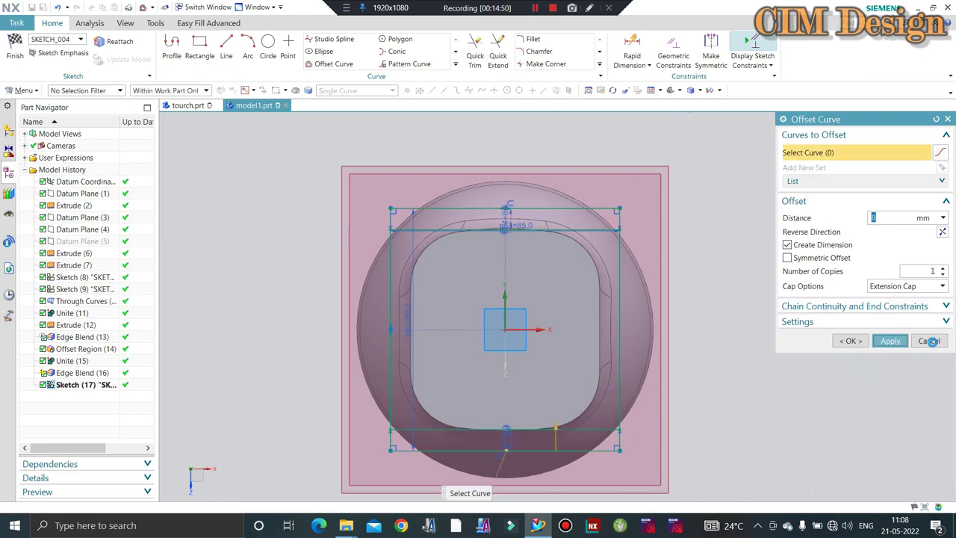
pyautogui.click(914, 341)
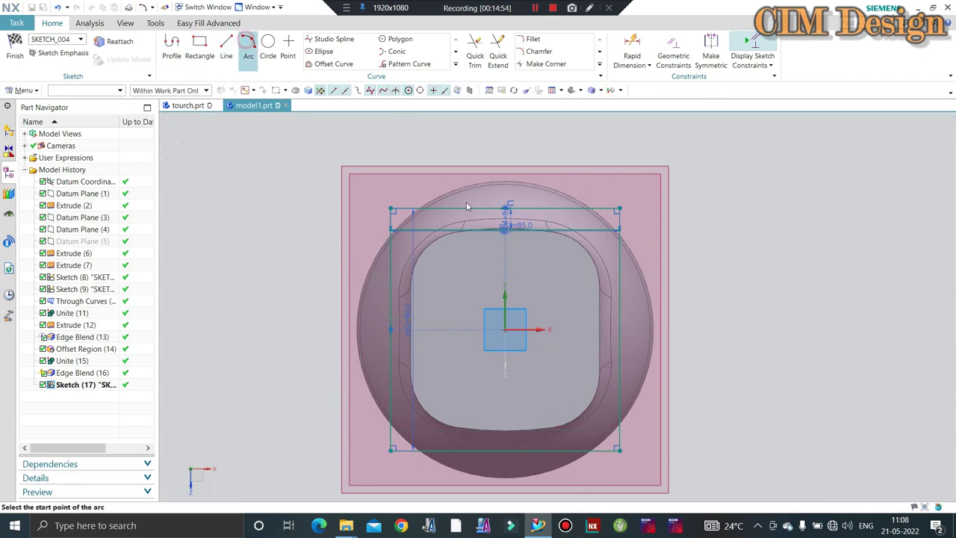
# Draw a 3-point arc joining the top offset line's ends and bowing up to the top edge
pyautogui.scroll(2, 396, 253)
pyautogui.scroll(2, 366, 265)
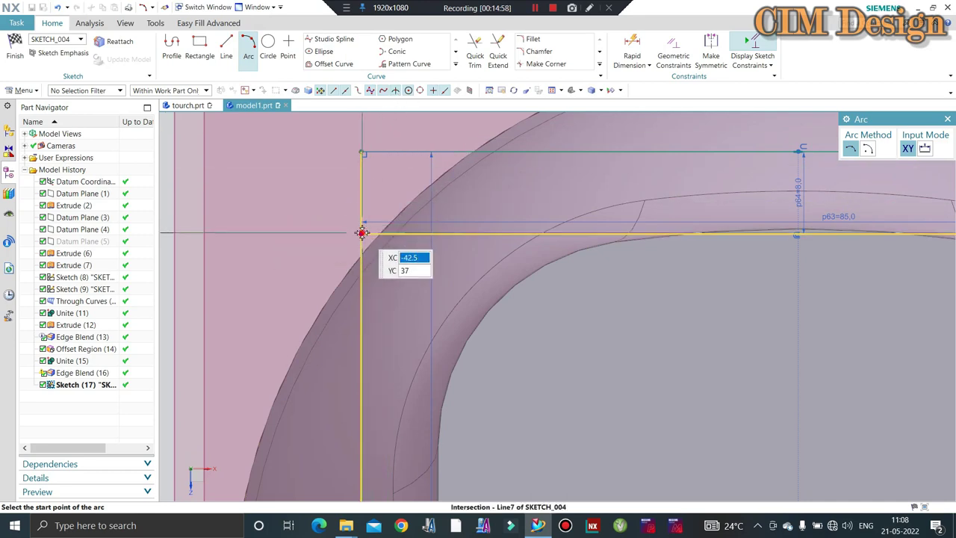
pyautogui.click(362, 232)
pyautogui.scroll(-3, 321, 213)
pyautogui.scroll(3, 747, 217)
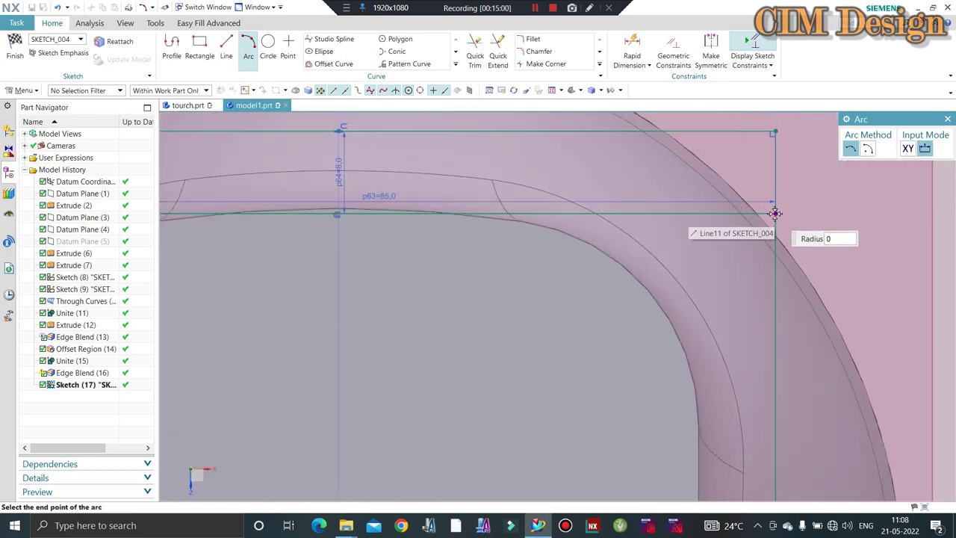
pyautogui.click(775, 213)
pyautogui.scroll(-3, 557, 190)
pyautogui.scroll(3, 488, 169)
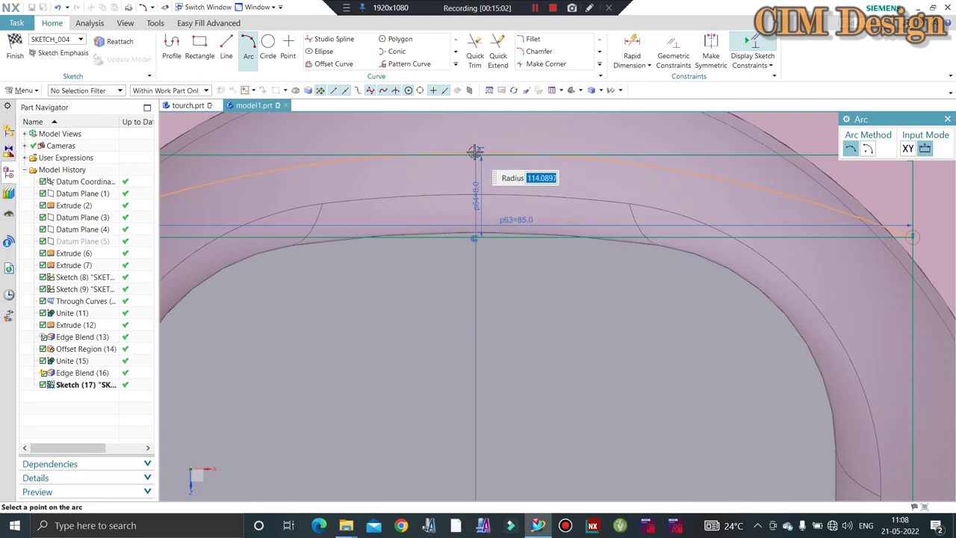
pyautogui.click(475, 153)
pyautogui.scroll(-3, 488, 151)
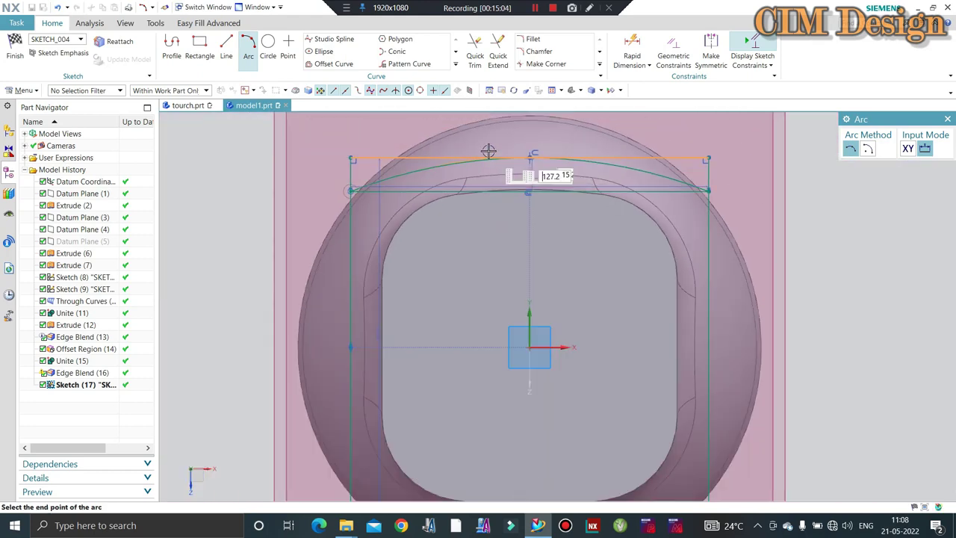
pyautogui.scroll(-3, 488, 152)
pyautogui.scroll(3, 366, 386)
pyautogui.click(512, 388)
pyautogui.scroll(-3, 512, 387)
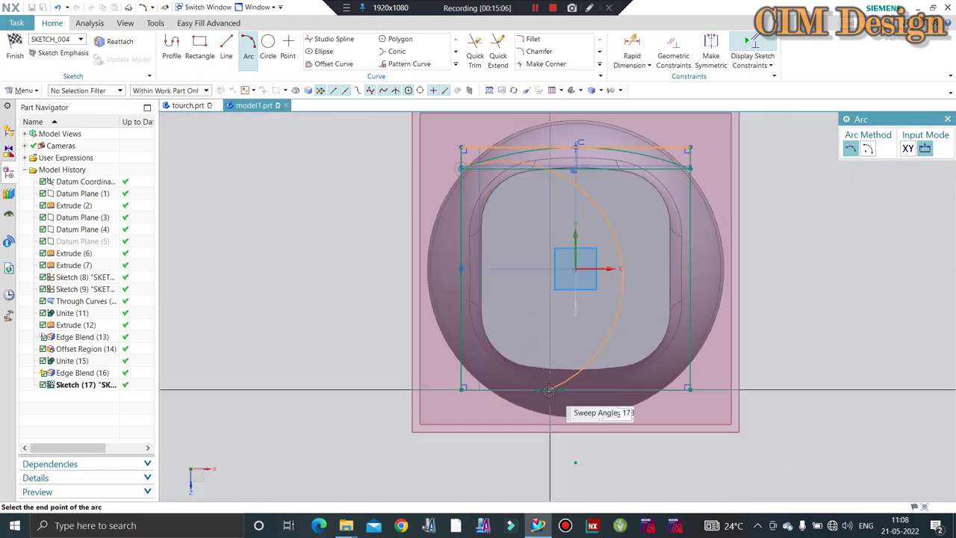
pyautogui.scroll(-2, 559, 313)
pyautogui.scroll(2, 612, 298)
pyautogui.press('Escape')
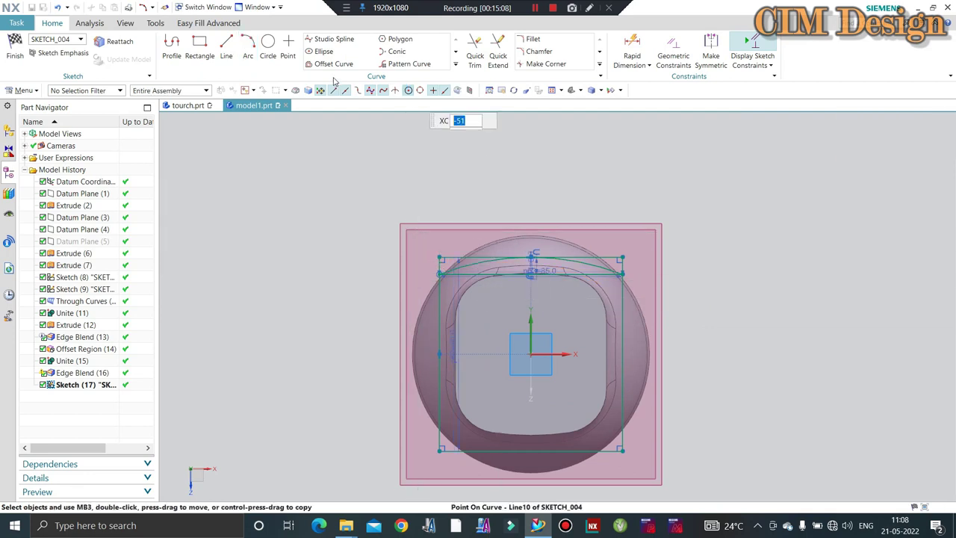
# Draw the matching 3-point arc across the bottom offset line's ends
pyautogui.click(328, 63)
pyautogui.click(639, 334)
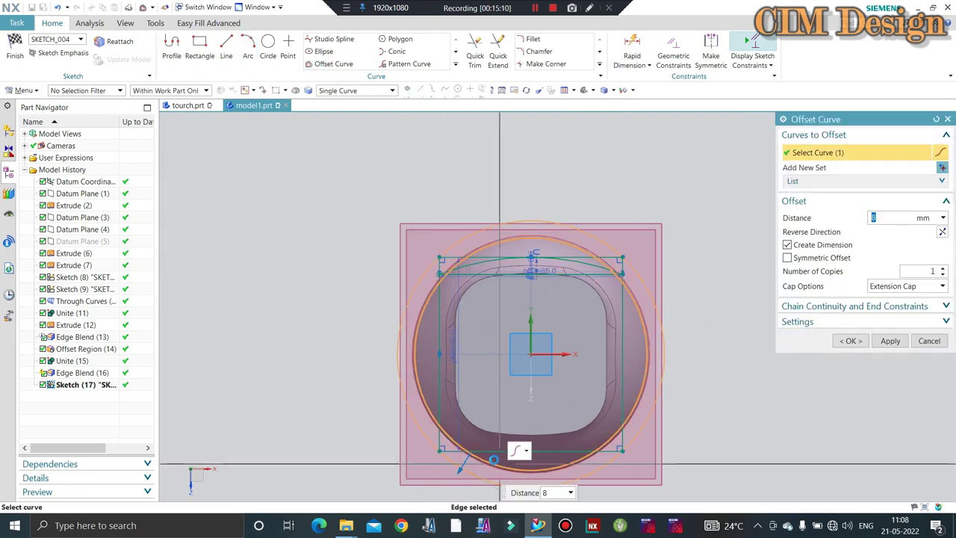
pyautogui.press('Escape')
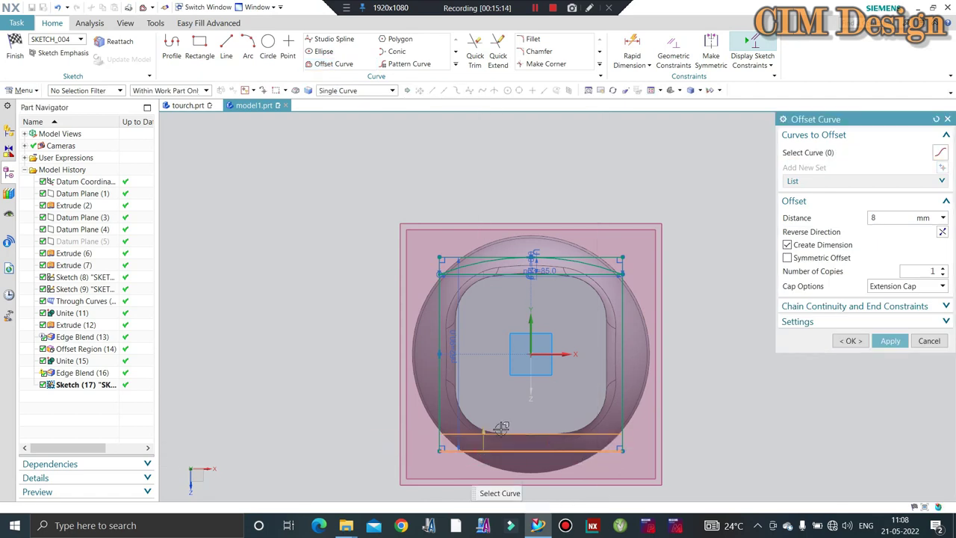
pyautogui.click(248, 52)
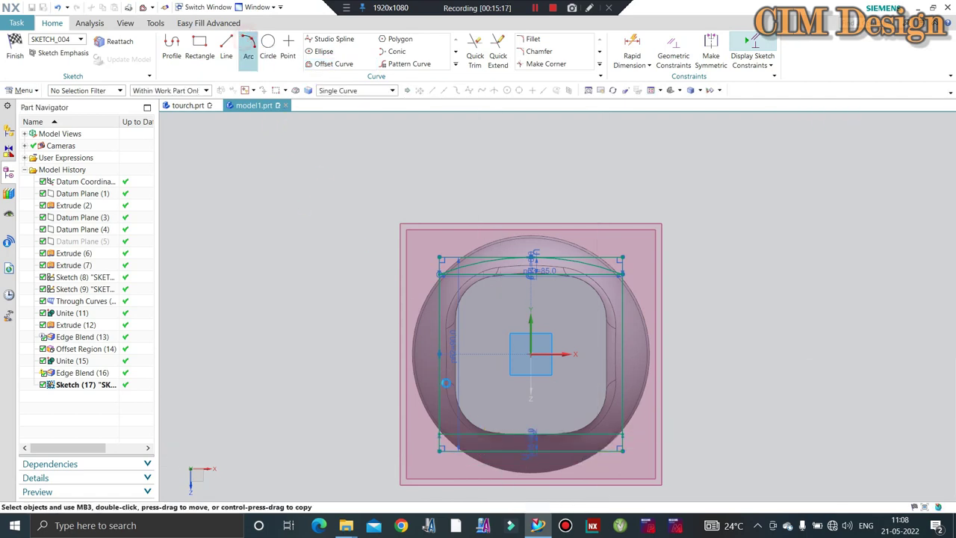
pyautogui.scroll(2, 442, 433)
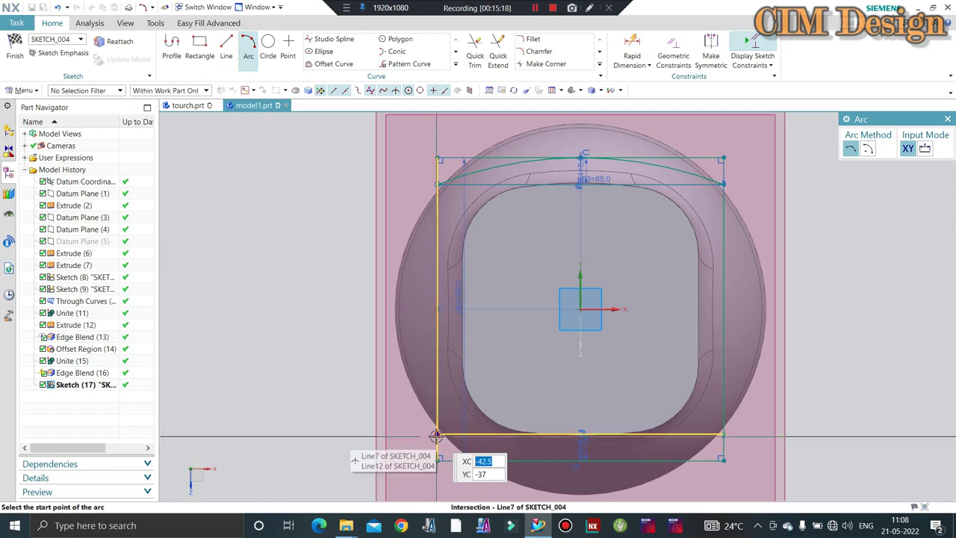
pyautogui.click(437, 438)
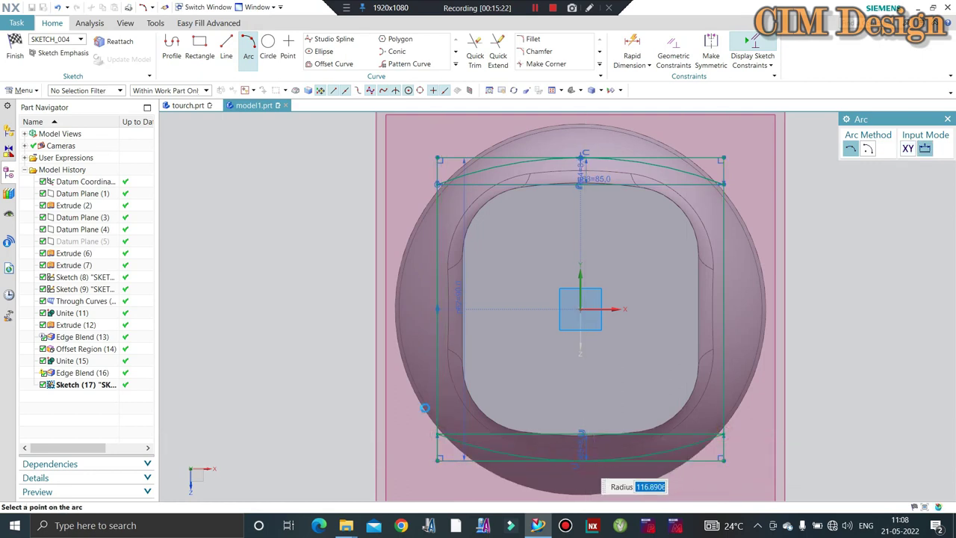
pyautogui.click(425, 408)
pyautogui.click(475, 56)
# Quick Trim the straight top and bottom lines beneath the arcs, leaving an arc-sided profile
pyautogui.keyDown('shift'); pyautogui.moveTo(491, 453); pyautogui.dragTo(484, 400, button='middle'); pyautogui.keyUp('shift')
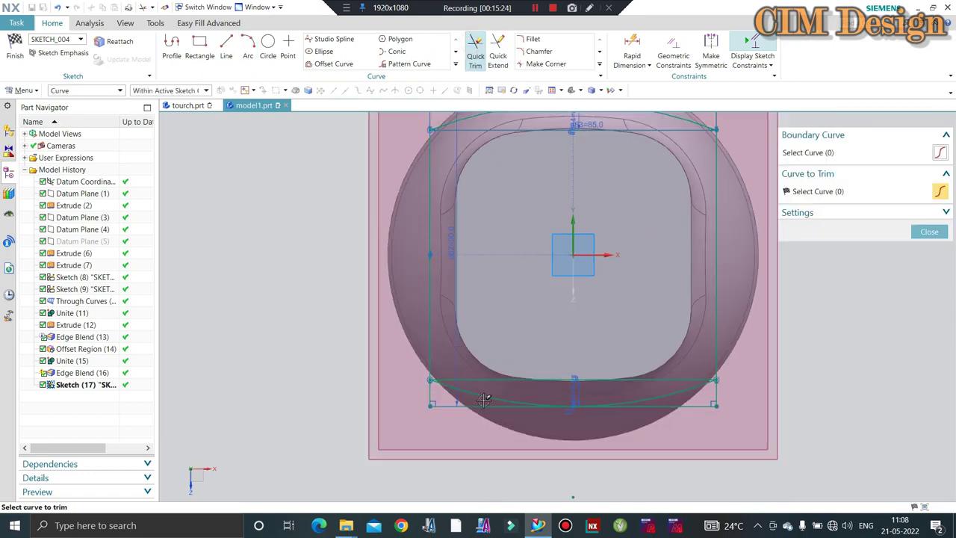
pyautogui.scroll(3, 484, 400)
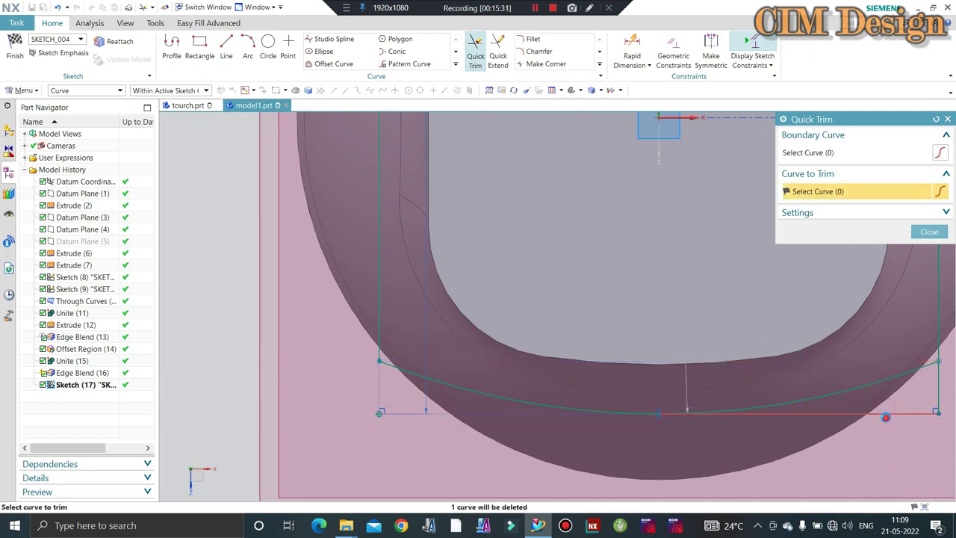
pyautogui.scroll(-5, 614, 398)
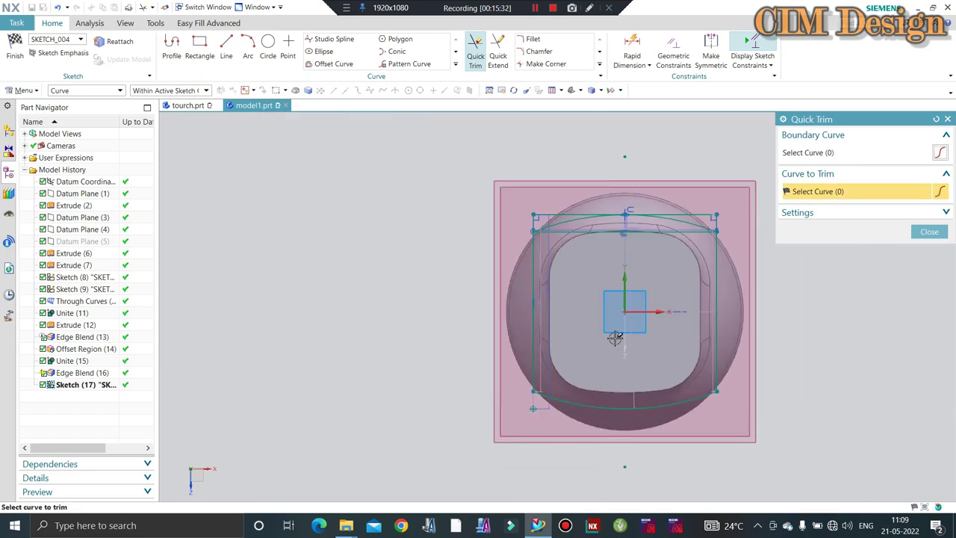
pyautogui.scroll(3, 453, 183)
pyautogui.scroll(2, 454, 183)
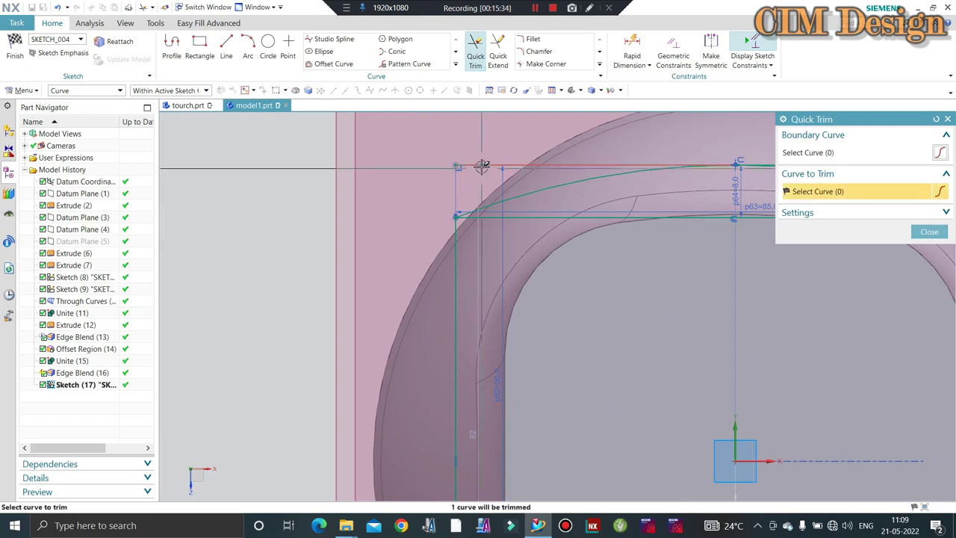
pyautogui.scroll(-3, 495, 171)
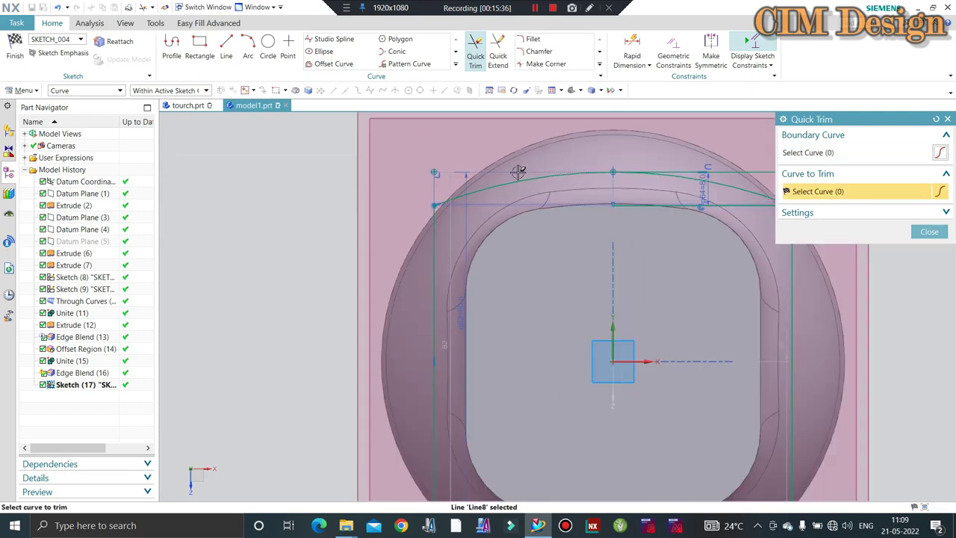
pyautogui.scroll(3, 650, 160)
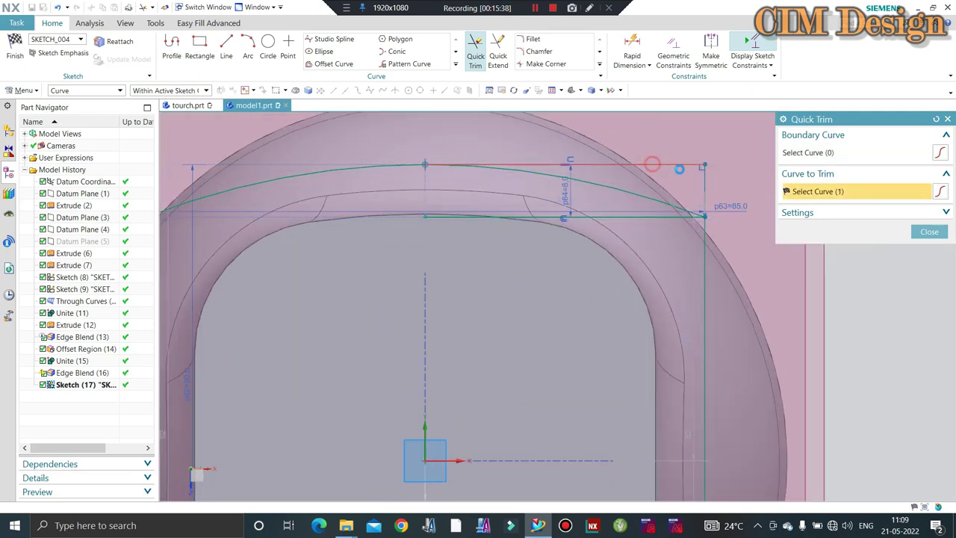
pyautogui.moveTo(679, 169); pyautogui.dragTo(705, 176)
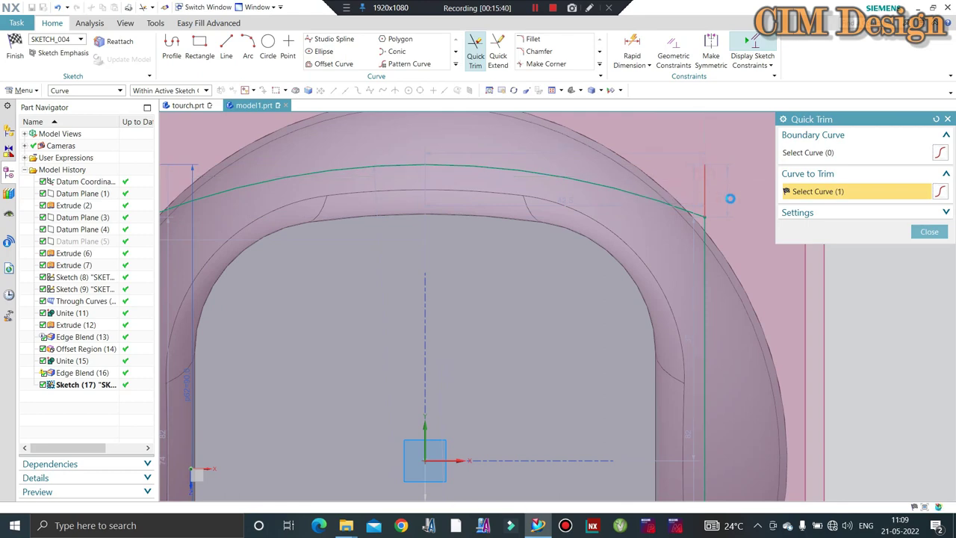
pyautogui.scroll(-2, 674, 203)
pyautogui.scroll(-2, 617, 196)
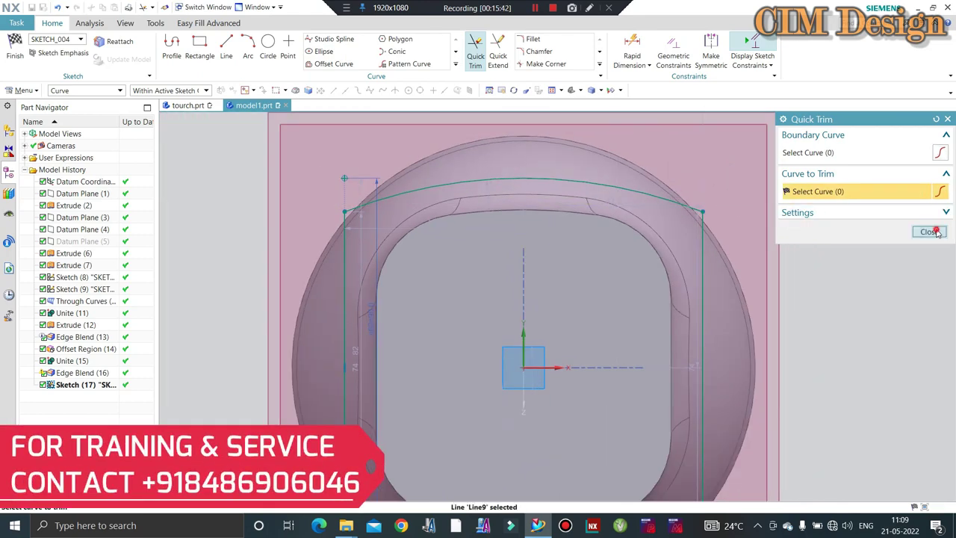
pyautogui.click(936, 232)
pyautogui.scroll(-2, 559, 229)
pyautogui.moveTo(482, 265); pyautogui.dragTo(567, 313, button='middle')
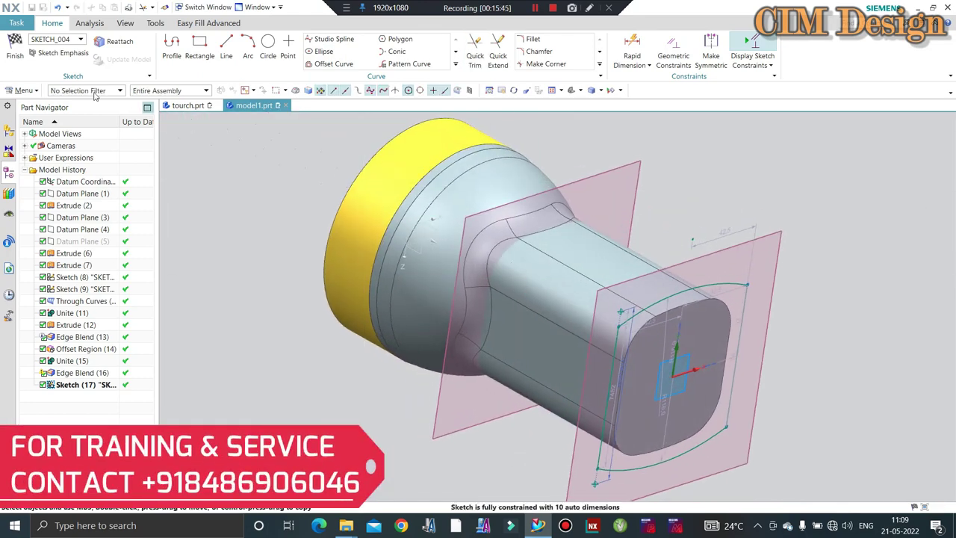
# Finish the sketch and extrude the arc-sided profile 25 mm into an end block
pyautogui.moveTo(522, 269); pyautogui.dragTo(417, 240, button='middle')
pyautogui.scroll(-2, 416, 240)
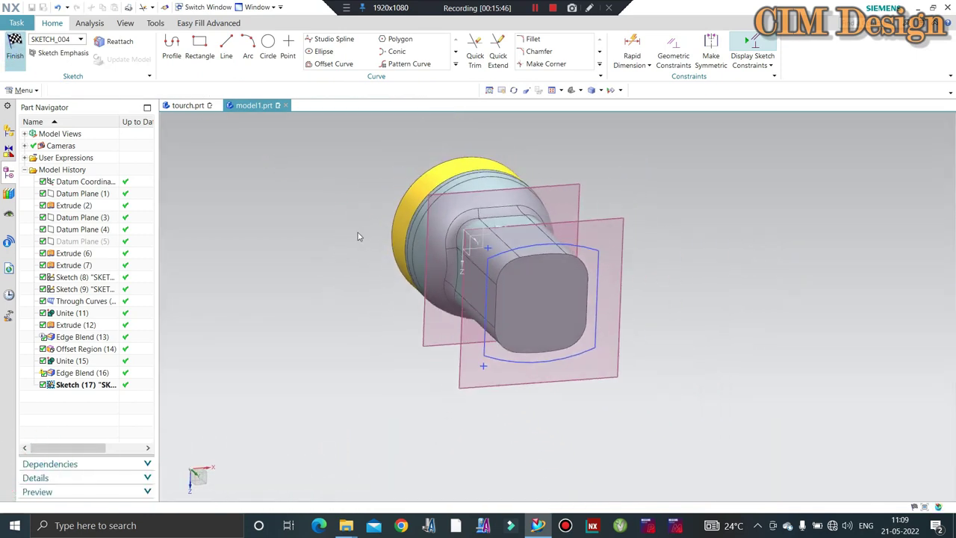
pyautogui.press('x')
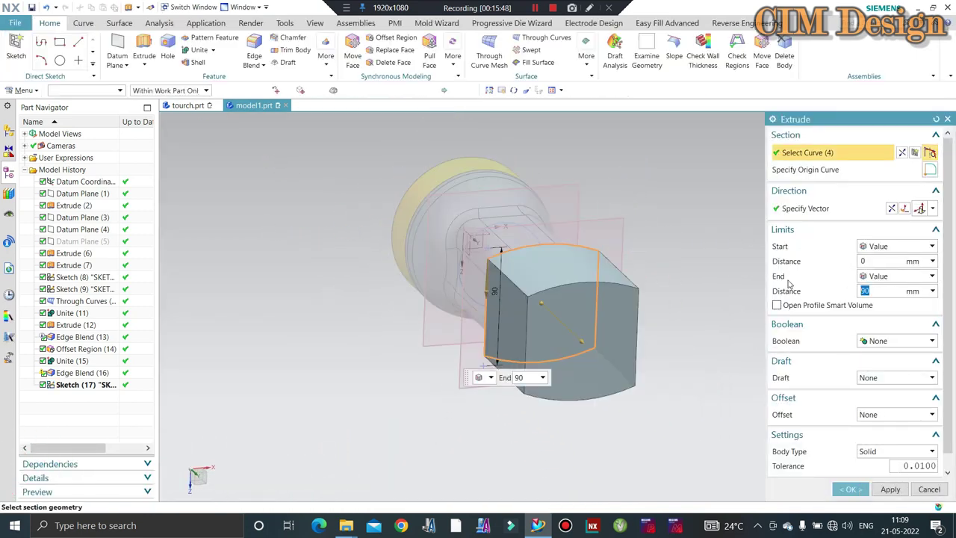
pyautogui.write('25')
pyautogui.press('Return')
pyautogui.moveTo(374, 259)
pyautogui.mouseDown(button='middle')
pyautogui.moveTo(288, 284)
pyautogui.moveTo(810, 250)
pyautogui.moveTo(598, 256)
pyautogui.moveTo(593, 241)
pyautogui.moveTo(593, 264)
pyautogui.moveTo(577, 213)
pyautogui.mouseUp(button='middle')
pyautogui.middleClick(288, 284)
pyautogui.press('F8')
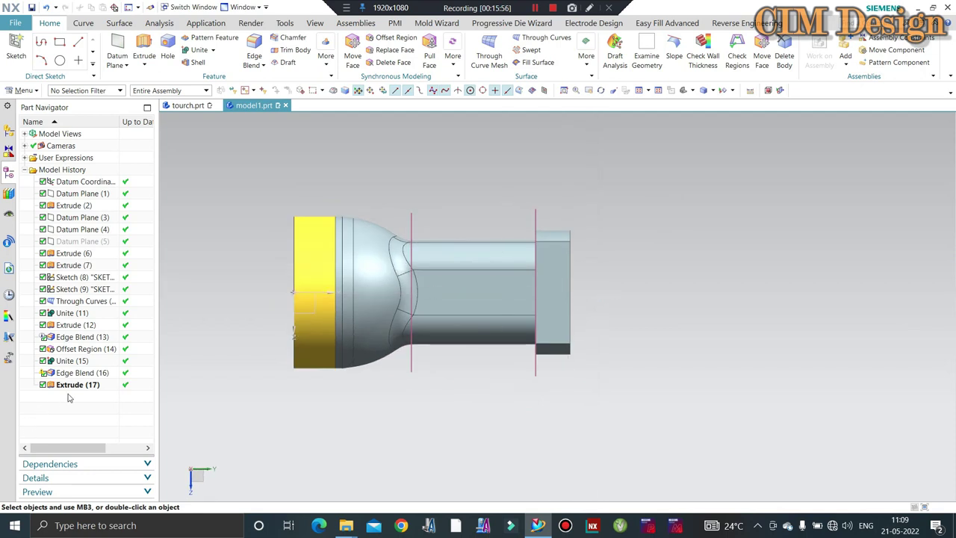
# Review Edge Blend (16) and close it unchanged
pyautogui.doubleClick(74, 373)
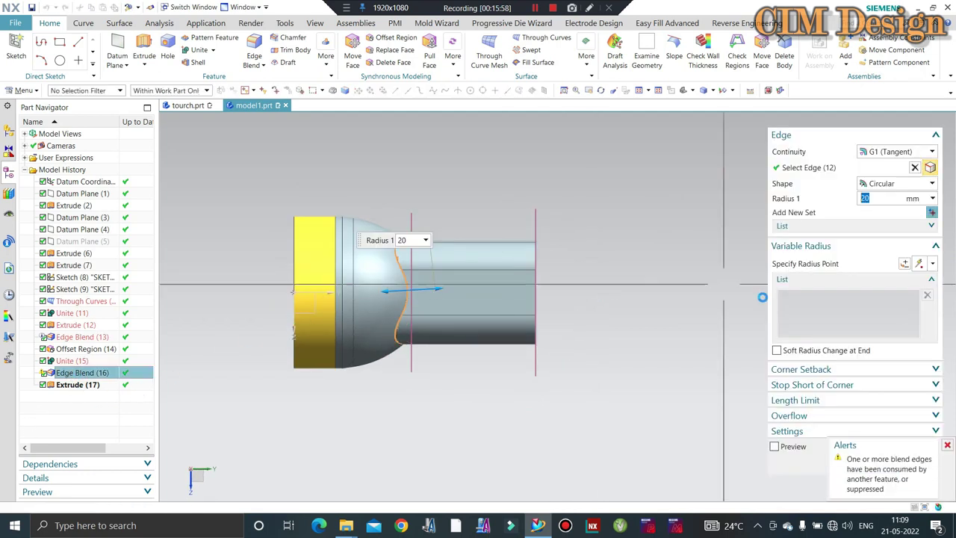
pyautogui.scroll(2, 412, 288)
pyautogui.scroll(2, 384, 298)
pyautogui.scroll(3, 400, 254)
pyautogui.scroll(2, 435, 306)
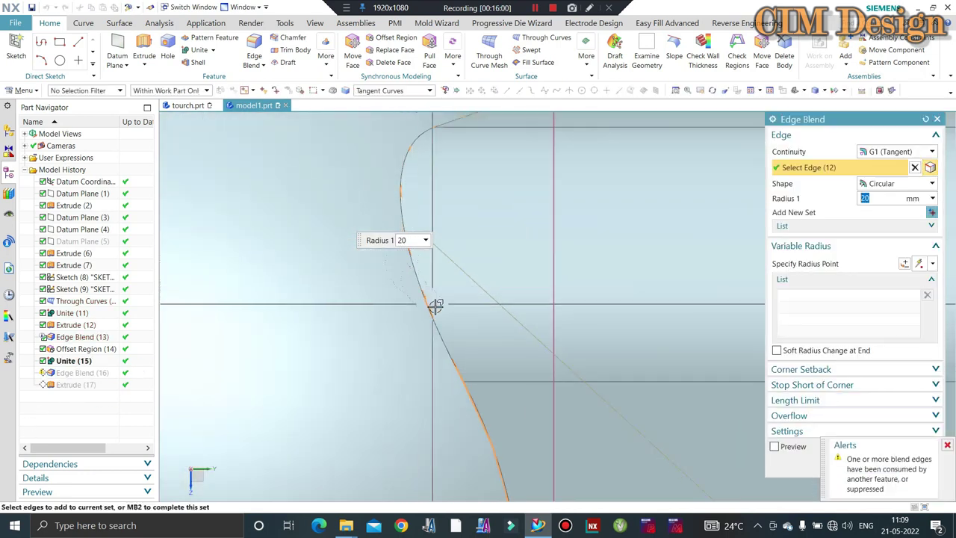
pyautogui.scroll(-4, 436, 306)
pyautogui.scroll(-3, 554, 335)
pyautogui.middleClick(510, 330)
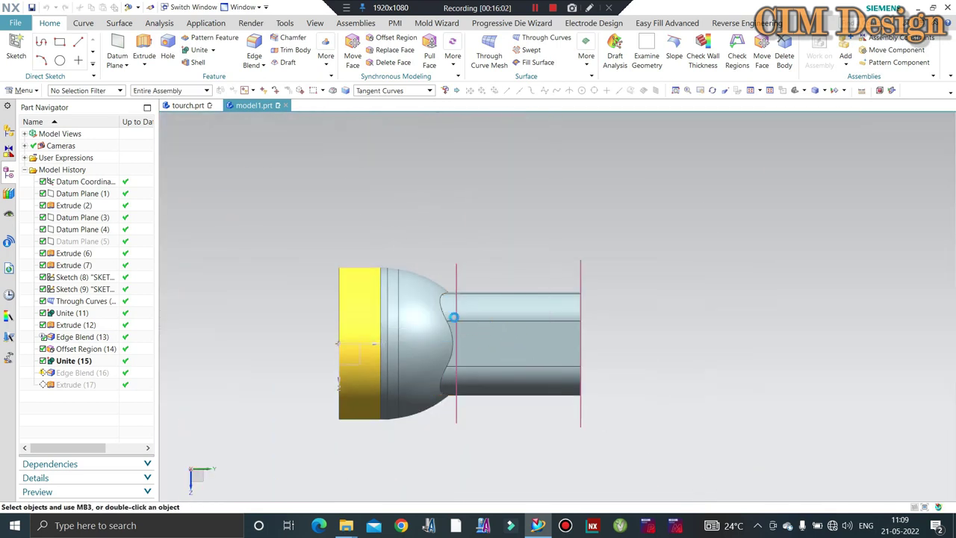
pyautogui.scroll(1, 450, 316)
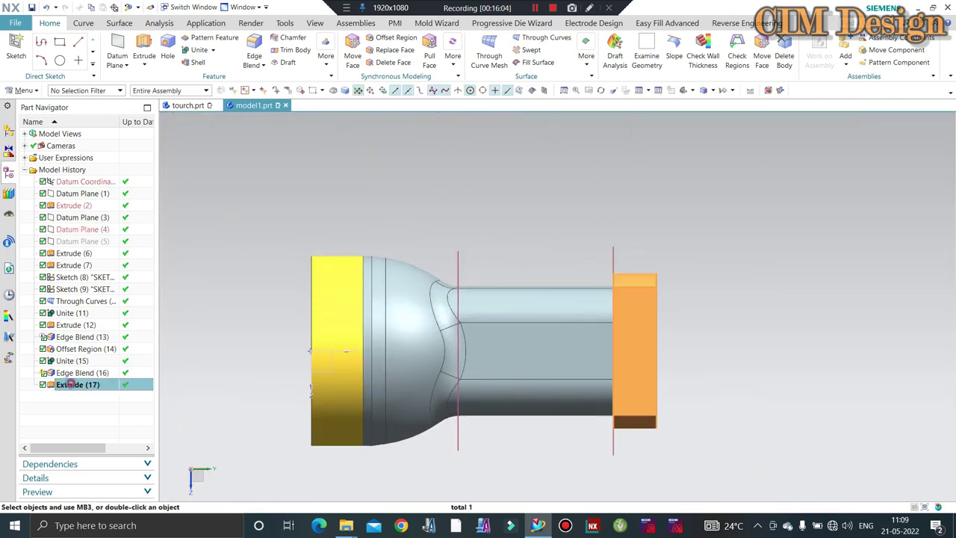
# Change Extrude (17)'s end distance from 25 mm to 22 mm
pyautogui.doubleClick(71, 384)
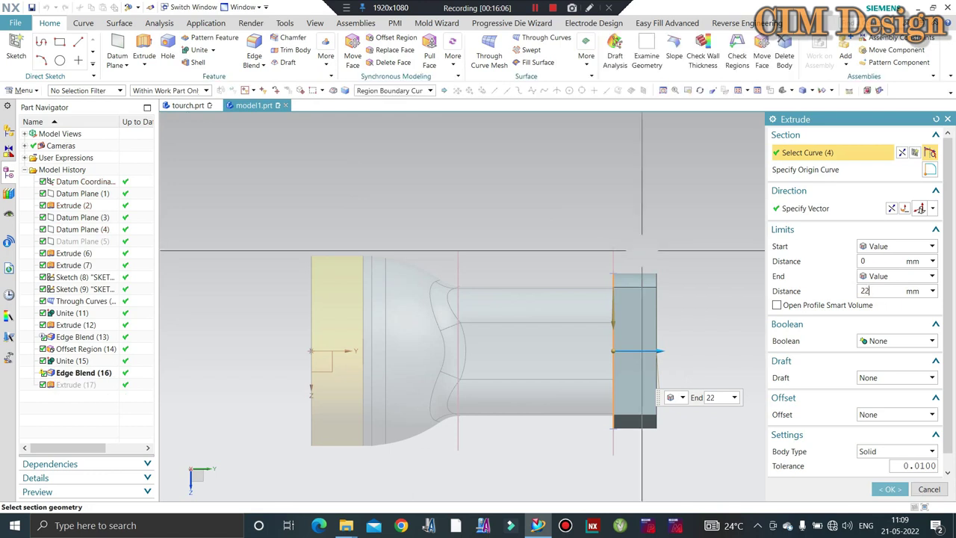
pyautogui.middleClick(584, 271)
pyautogui.scroll(-1, 712, 241)
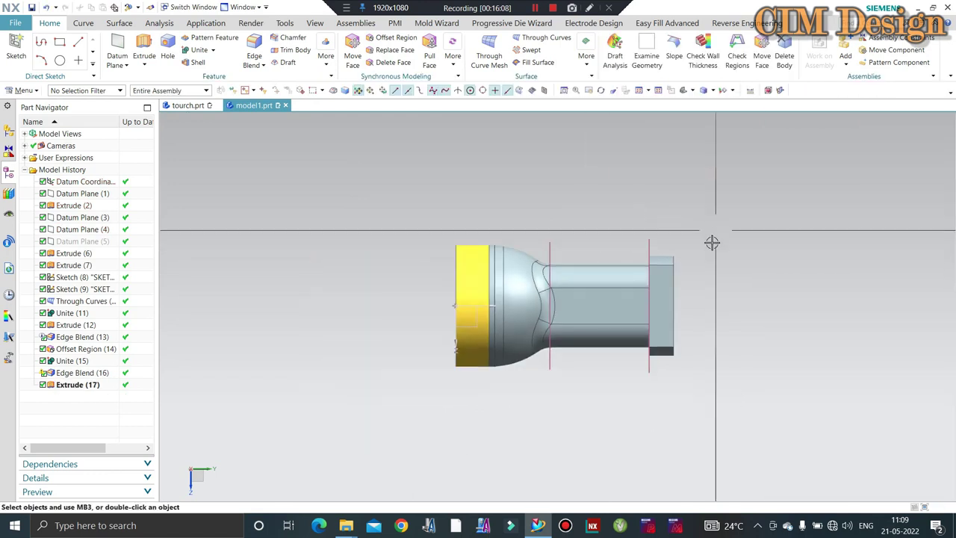
pyautogui.moveTo(712, 241); pyautogui.dragTo(672, 261, button='middle')
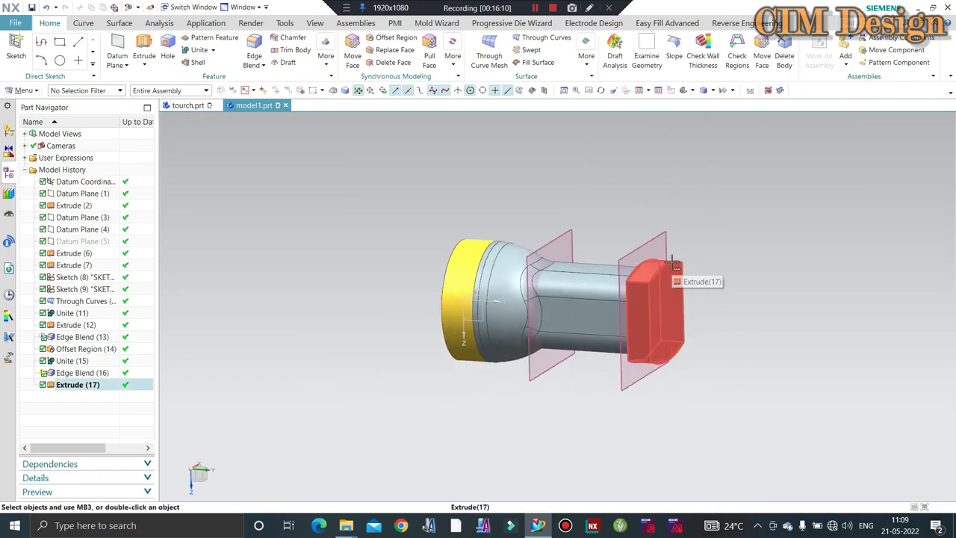
pyautogui.scroll(2, 644, 288)
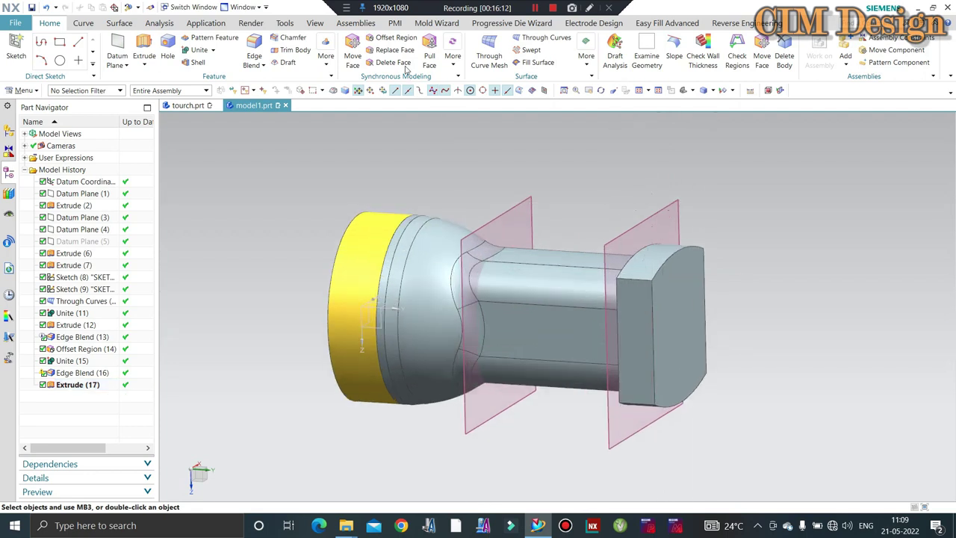
# Round the end block's edges with a 15 mm edge blend
pyautogui.press('b')
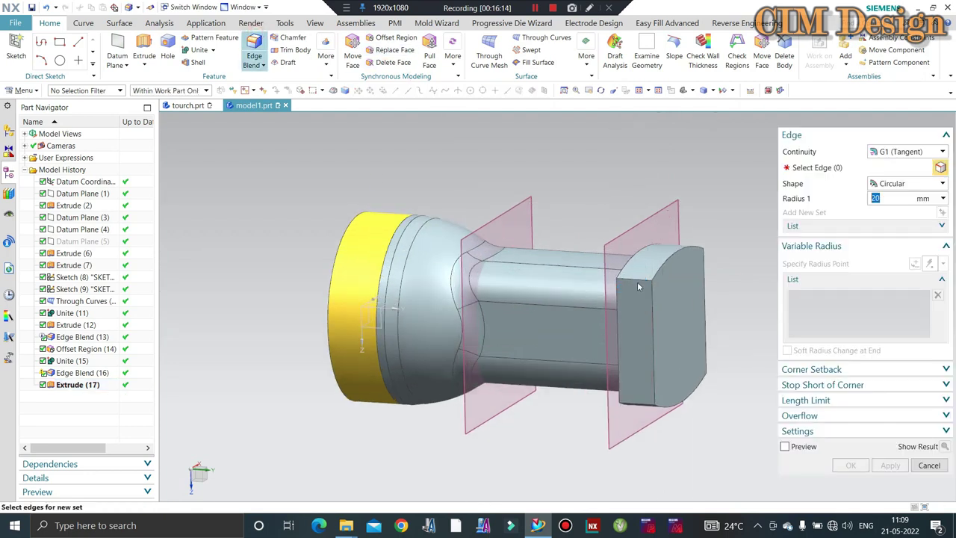
pyautogui.click(638, 280)
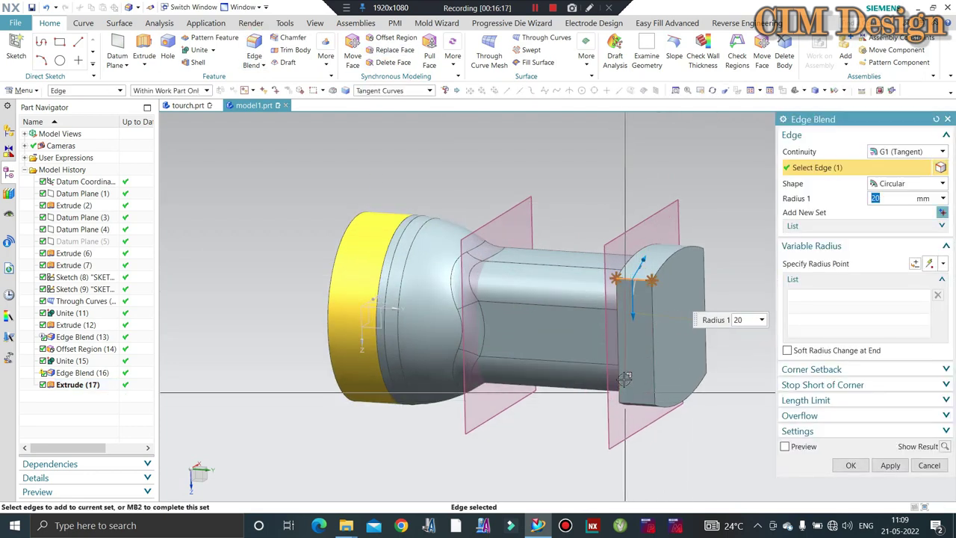
pyautogui.moveTo(631, 401)
pyautogui.mouseDown(button='middle')
pyautogui.moveTo(679, 389)
pyautogui.moveTo(584, 385)
pyautogui.mouseUp(button='middle')
pyautogui.click(680, 389)
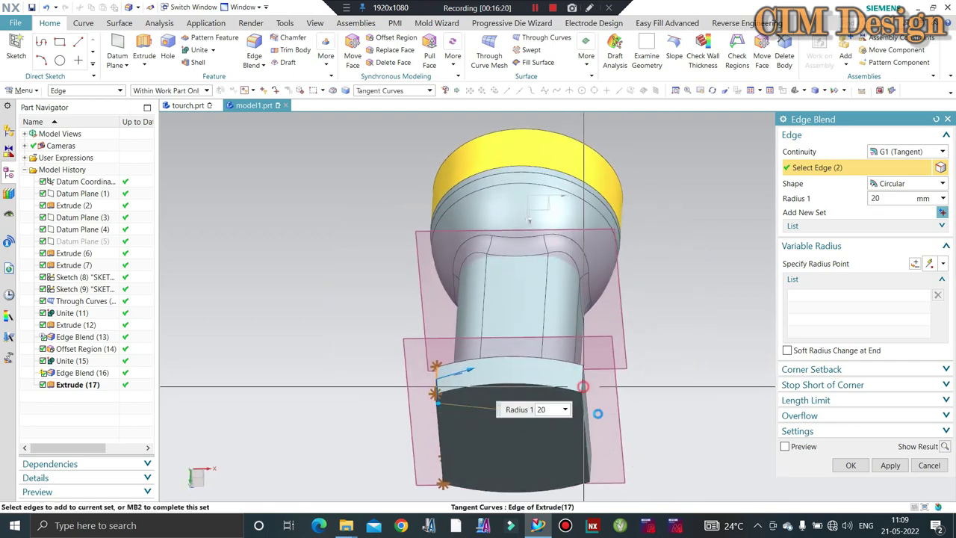
pyautogui.click(590, 467)
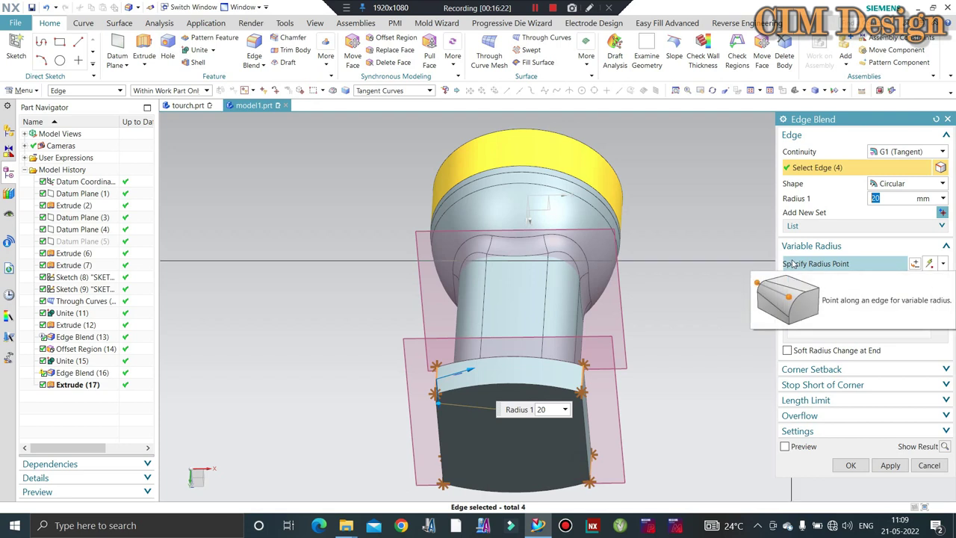
pyautogui.write('15')
pyautogui.click(783, 446)
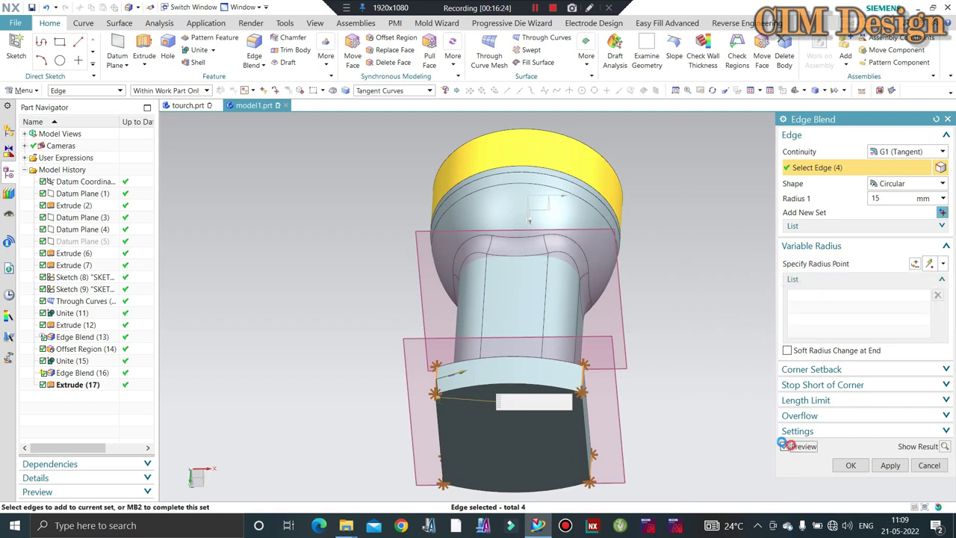
pyautogui.scroll(-2, 411, 272)
pyautogui.middleClick(410, 269)
# Orbit, align and zoom the view to inspect the rounded end block
pyautogui.middleClick(401, 262)
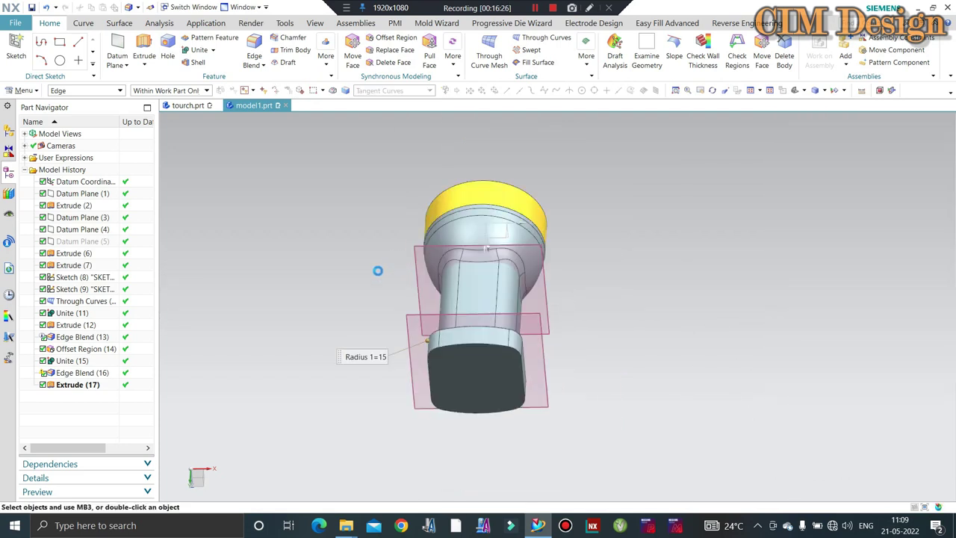
pyautogui.moveTo(378, 271)
pyautogui.mouseDown(button='middle')
pyautogui.moveTo(371, 277)
pyautogui.moveTo(453, 288)
pyautogui.moveTo(491, 237)
pyautogui.moveTo(455, 264)
pyautogui.moveTo(458, 254)
pyautogui.moveTo(536, 220)
pyautogui.moveTo(427, 305)
pyautogui.mouseUp(button='middle')
pyautogui.press('F8')
pyautogui.scroll(2, 411, 316)
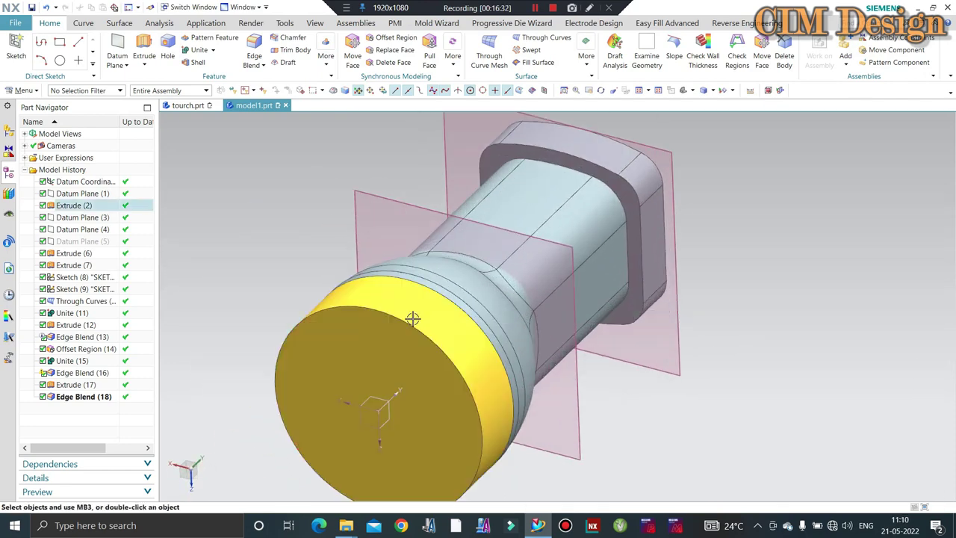
pyautogui.scroll(-2, 412, 316)
pyautogui.scroll(2, 485, 228)
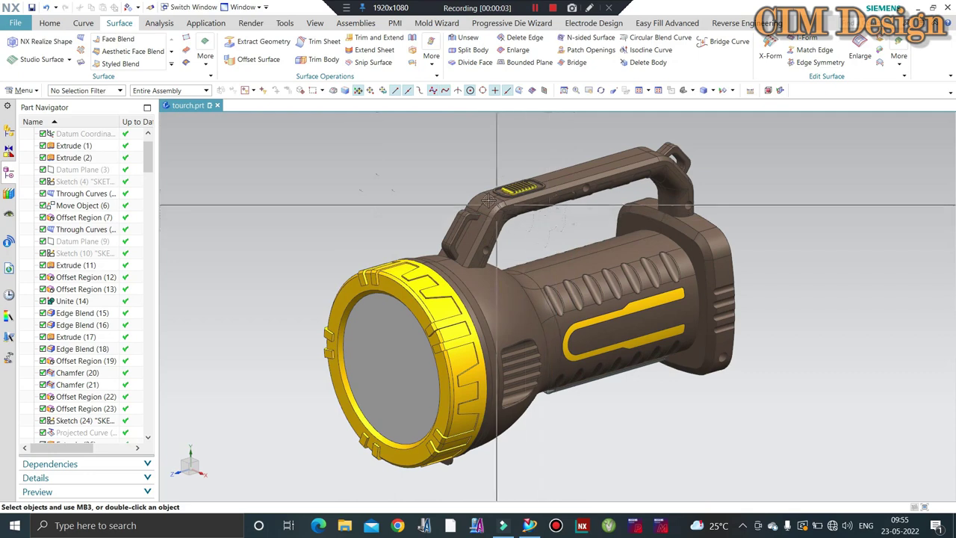
# Zoom and orbit around the finished torch to inspect its ribbed body, carry handle and bezel
pyautogui.scroll(1, 528, 365)
pyautogui.scroll(-1, 528, 365)
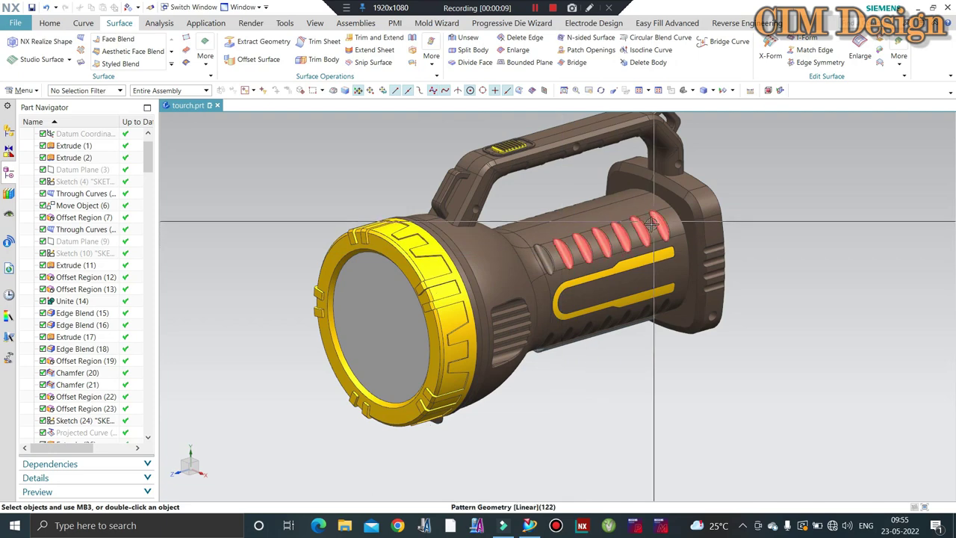
pyautogui.scroll(-1, 652, 224)
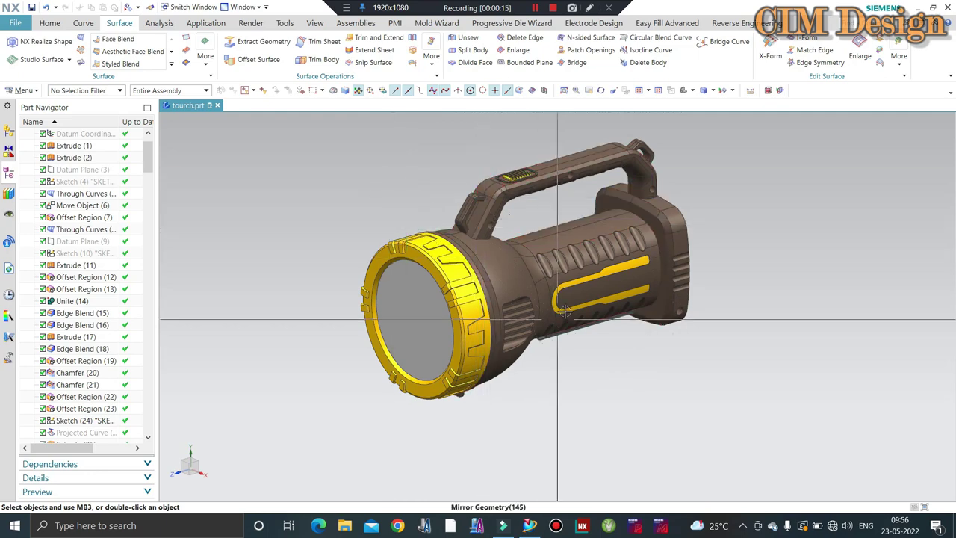
pyautogui.scroll(1, 597, 299)
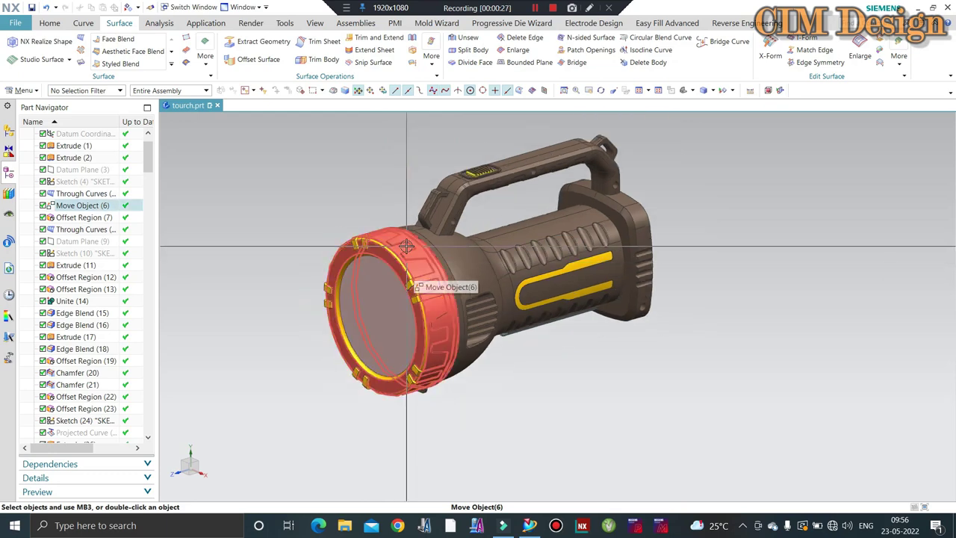
pyautogui.moveTo(405, 260); pyautogui.dragTo(406, 246, button='middle')
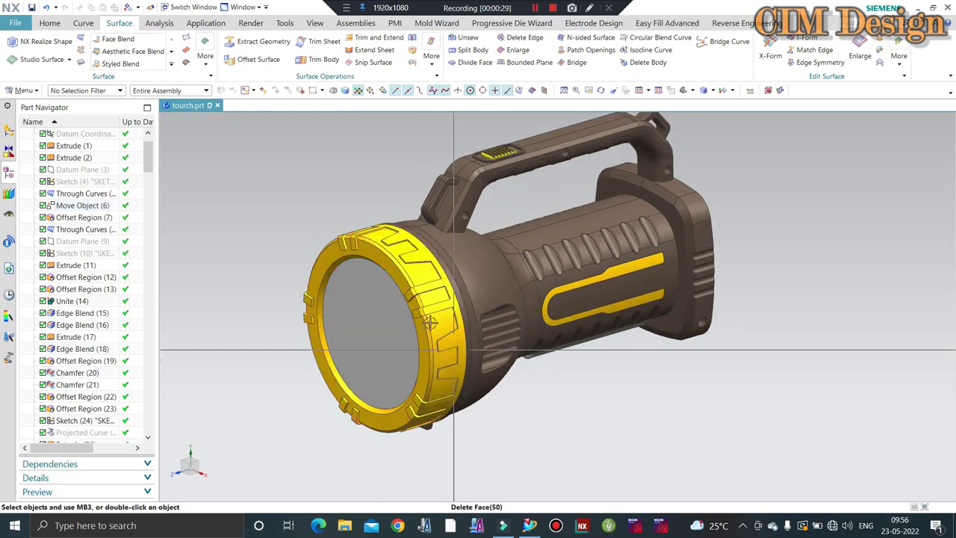
pyautogui.scroll(1, 419, 284)
pyautogui.scroll(-2, 418, 284)
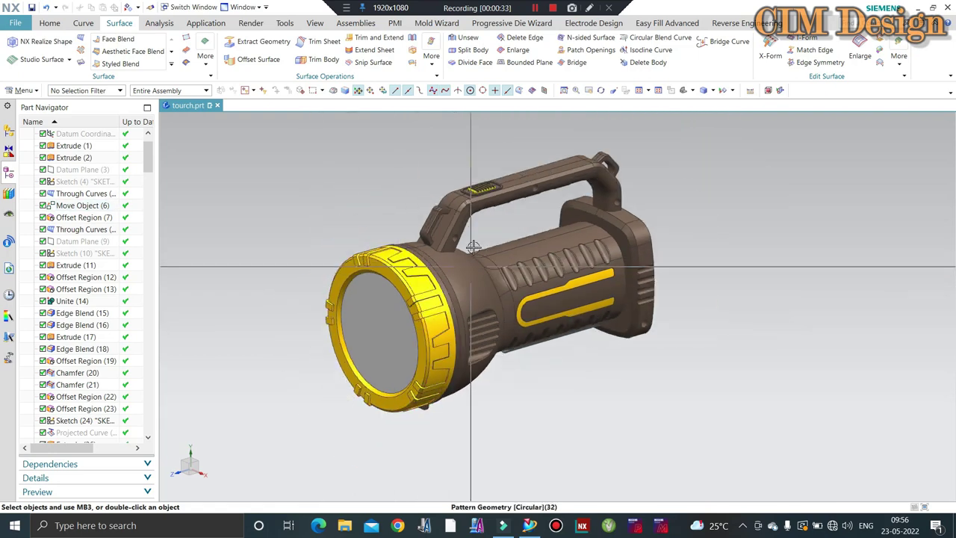
pyautogui.scroll(1, 493, 186)
pyautogui.scroll(1, 492, 187)
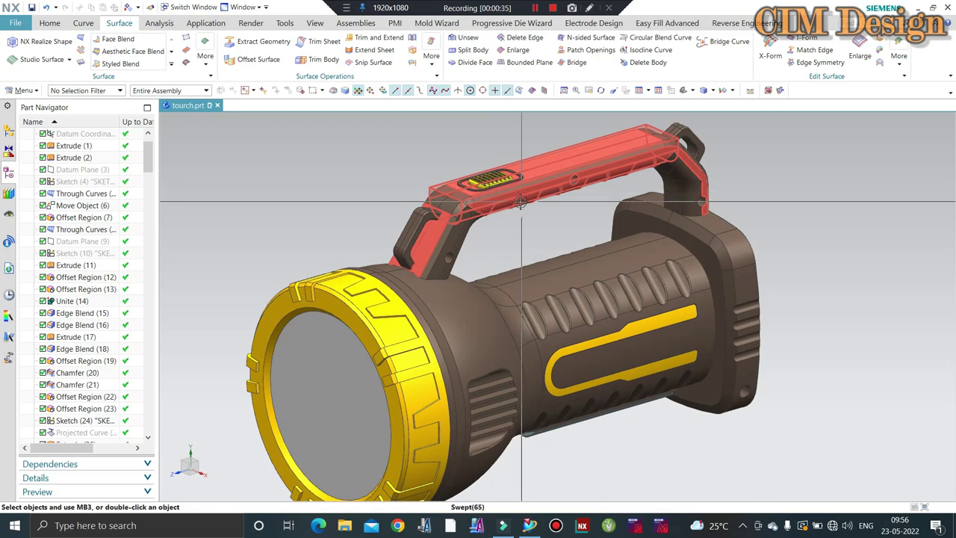
pyautogui.scroll(-1, 524, 196)
pyautogui.moveTo(549, 200)
pyautogui.mouseDown(button='middle')
pyautogui.moveTo(519, 148)
pyautogui.moveTo(560, 302)
pyautogui.moveTo(586, 339)
pyautogui.moveTo(602, 314)
pyautogui.moveTo(501, 259)
pyautogui.moveTo(514, 279)
pyautogui.mouseUp(button='middle')
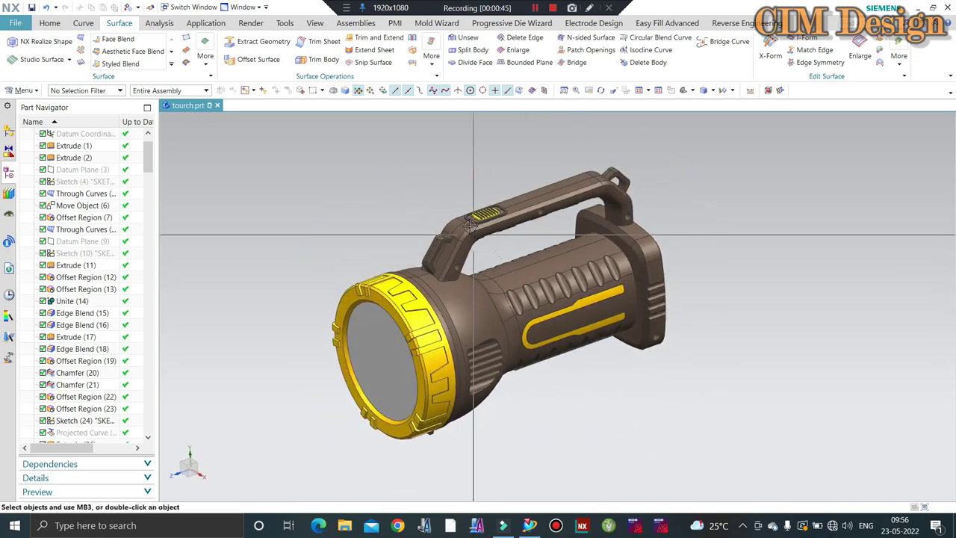